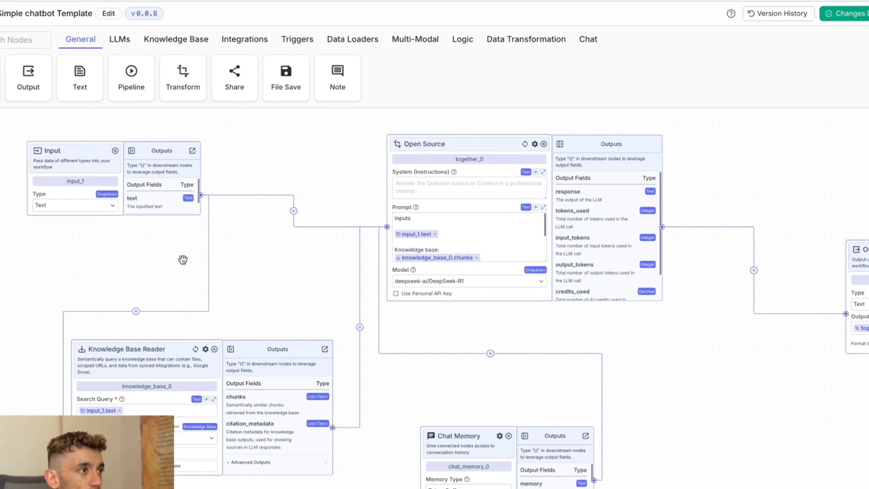
Step: Examine the pipeline's Input node and the Knowledge Base Reader node with its search query and outputs
scroll(168, 261, up, 3)
scroll(167, 263, down, 1)
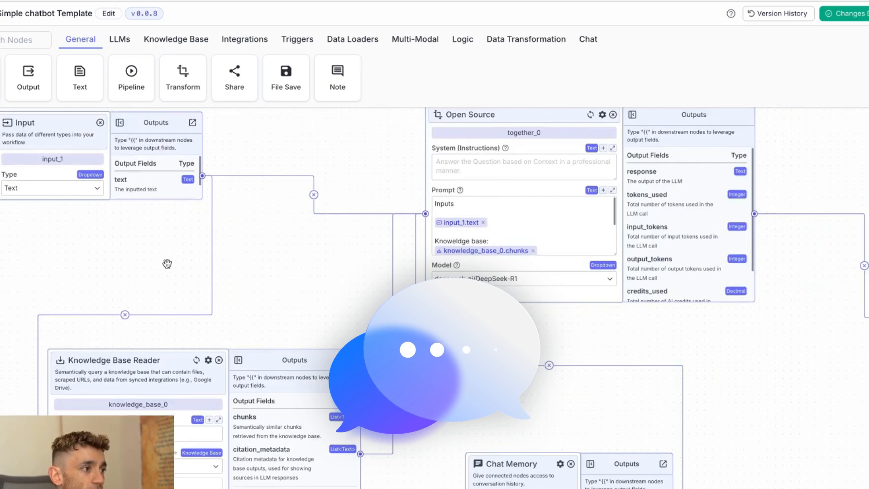
drag(167, 264, 258, 253)
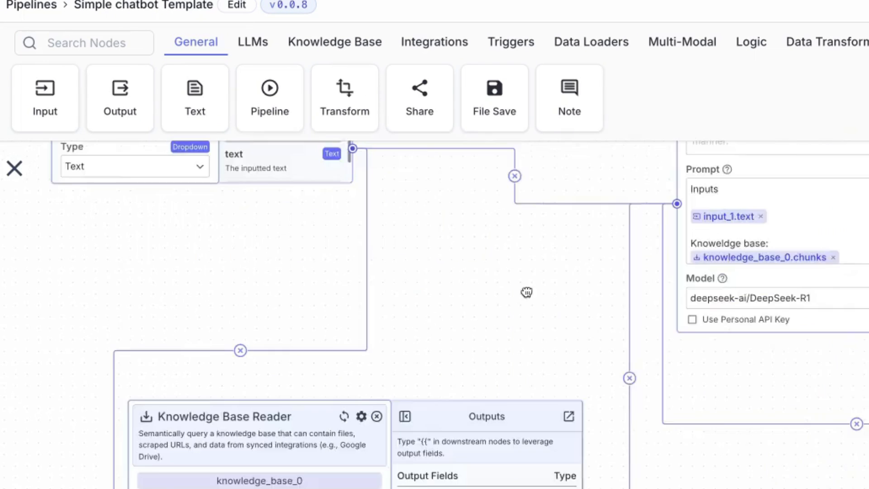
drag(526, 292, 546, 295)
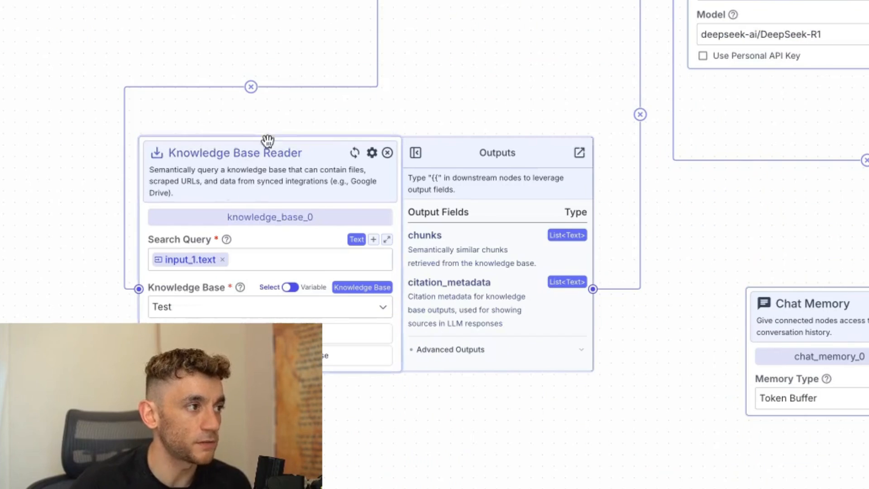
drag(495, 88, 598, 23)
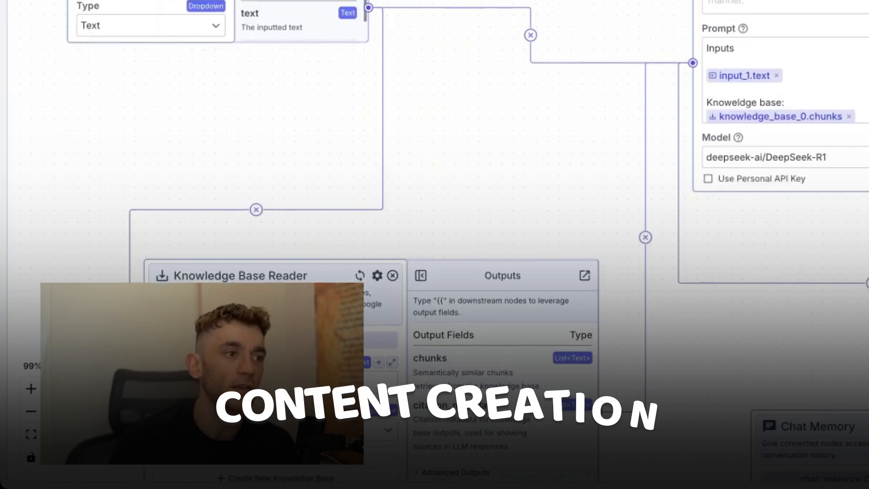
drag(510, 152, 662, 78)
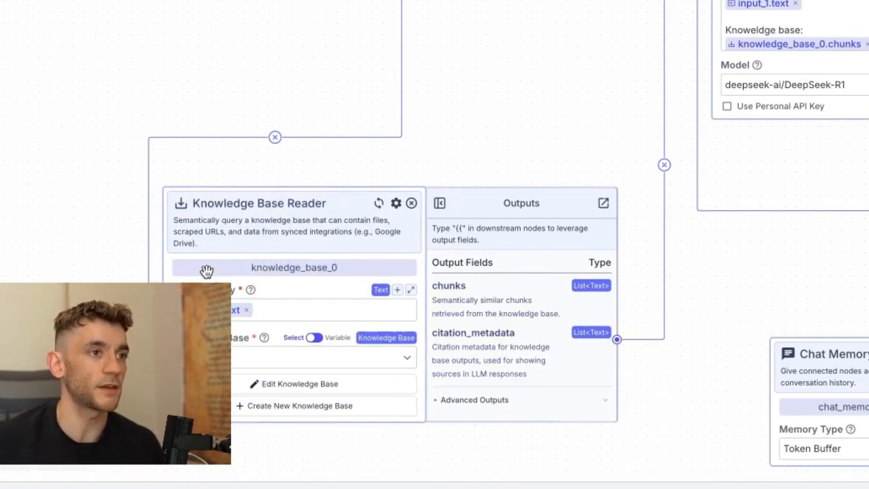
Step: Examine the Open Source LLM node's prompt, including its input, knowledge base and chat history variables
drag(545, 29, 277, 128)
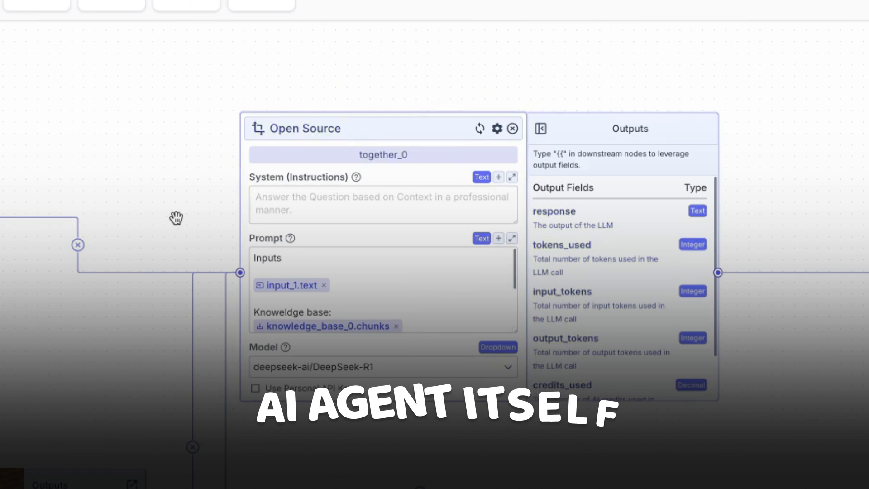
scroll(182, 223, up, 1)
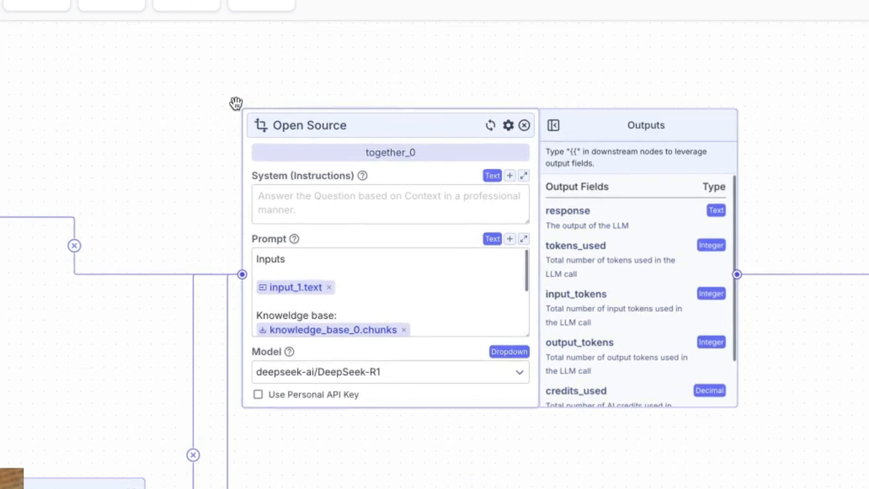
right_click(282, 96)
click(201, 164)
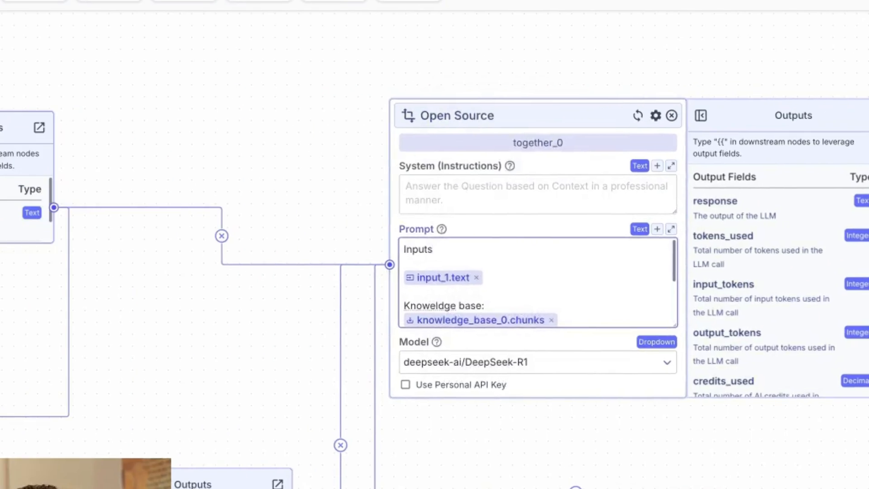
scroll(860, 303, down, 1)
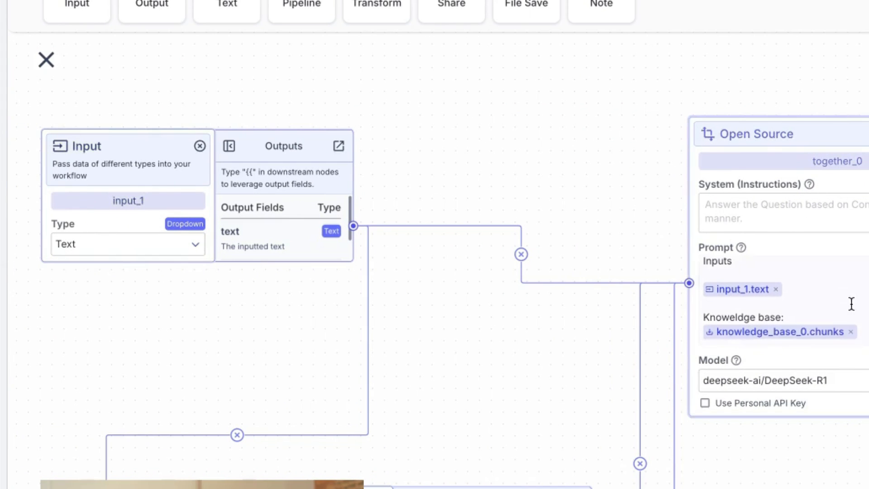
drag(868, 322, 712, 304)
triple_click(288, 274)
key(super+a)
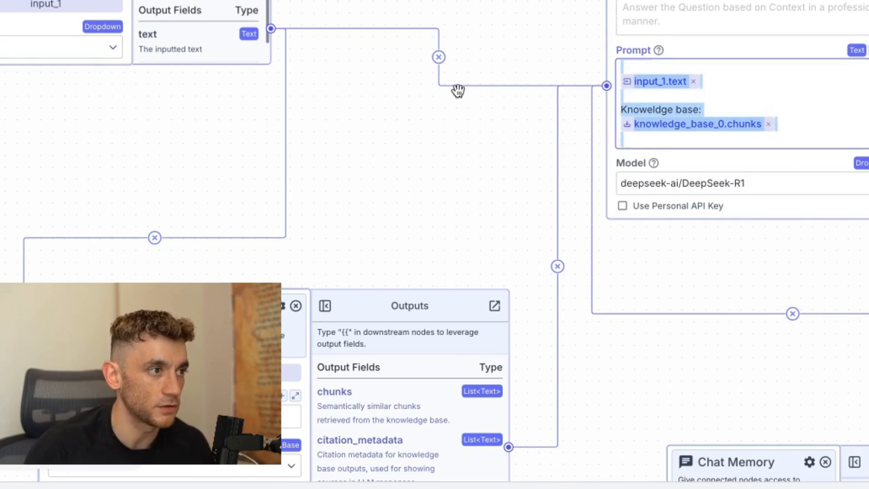
click(458, 91)
scroll(830, 117, down, 2)
key(super+a)
scroll(592, 387, down, 4)
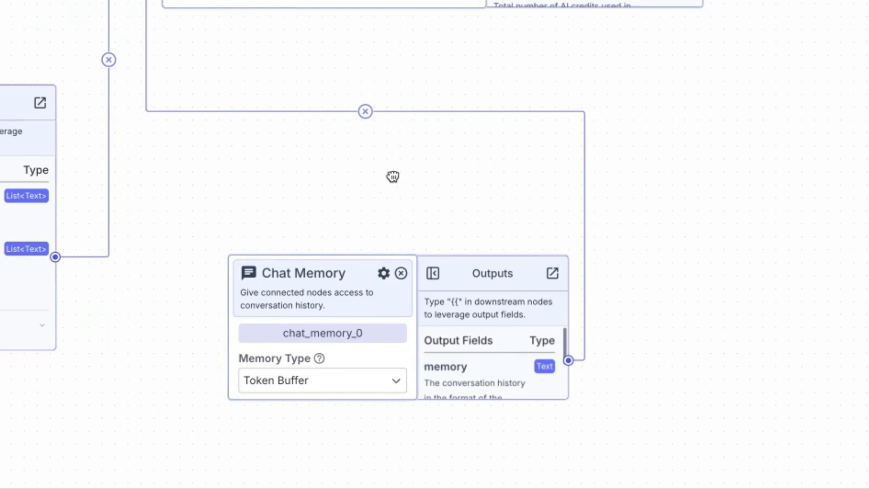
Step: Review how the Chat Memory node feeds the LLM node and how its response reaches the Output node
drag(392, 176, 362, 267)
drag(564, 147, 501, 259)
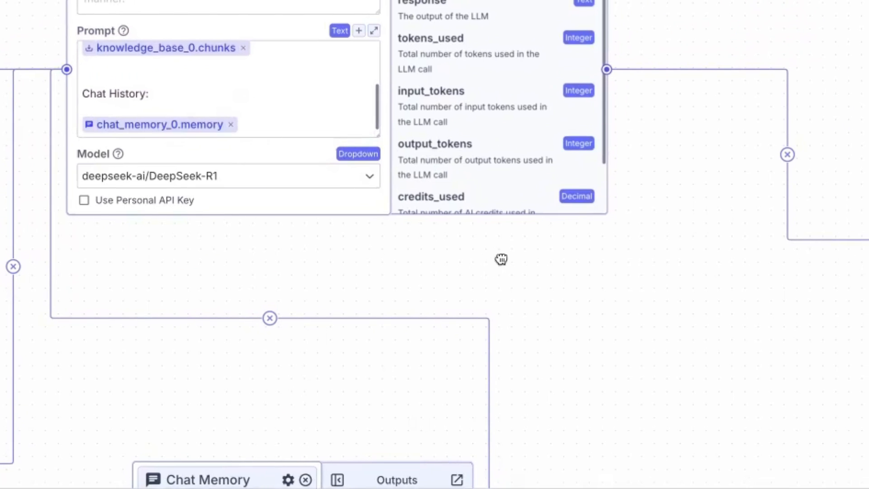
drag(149, 281, 180, 233)
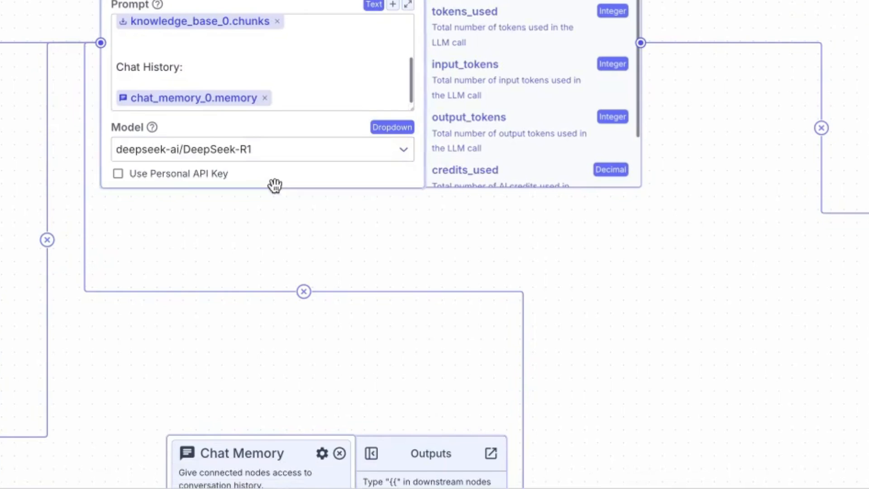
drag(642, 260, 275, 165)
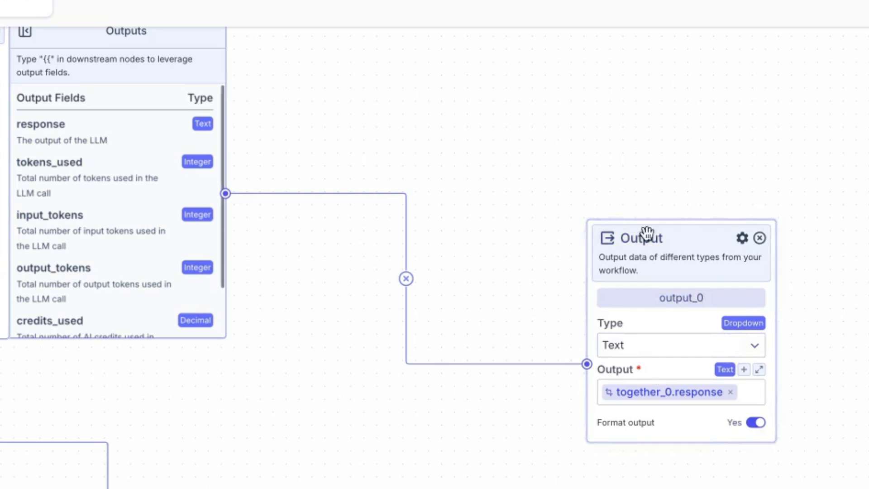
Step: Set the Open Source node's model to deepseek-ai/DeepSeek-V3
click(190, 307)
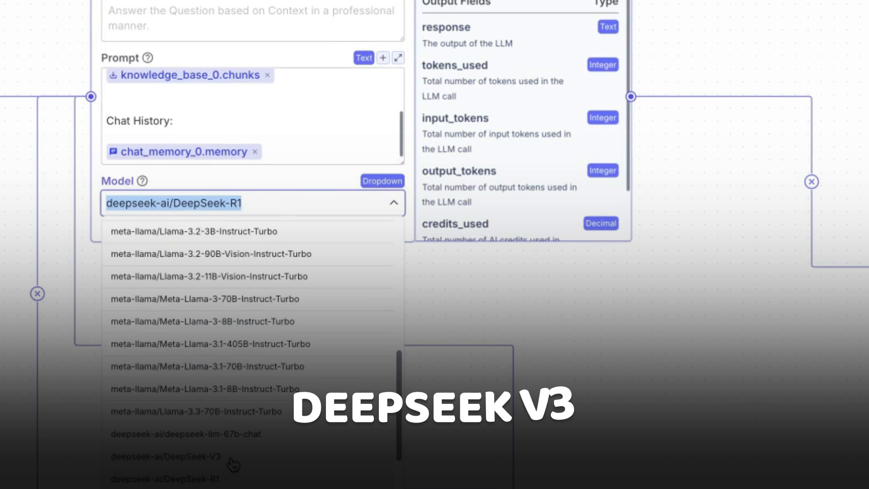
scroll(221, 461, down, 1)
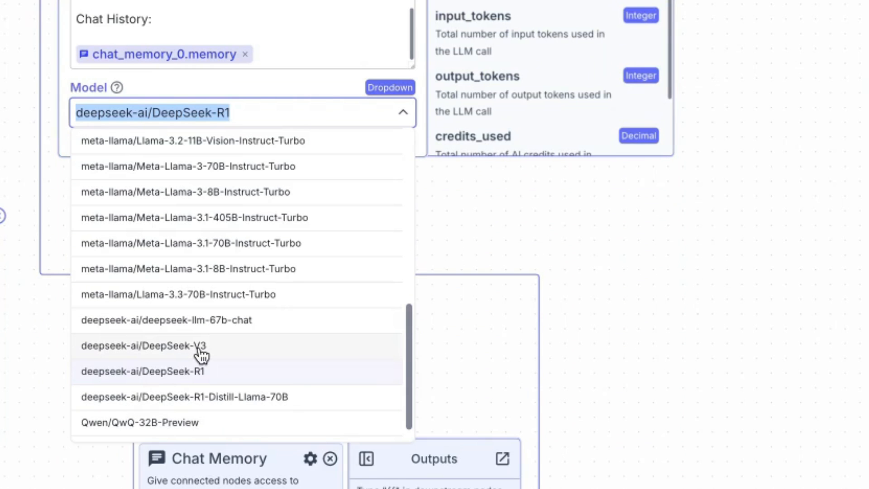
click(165, 348)
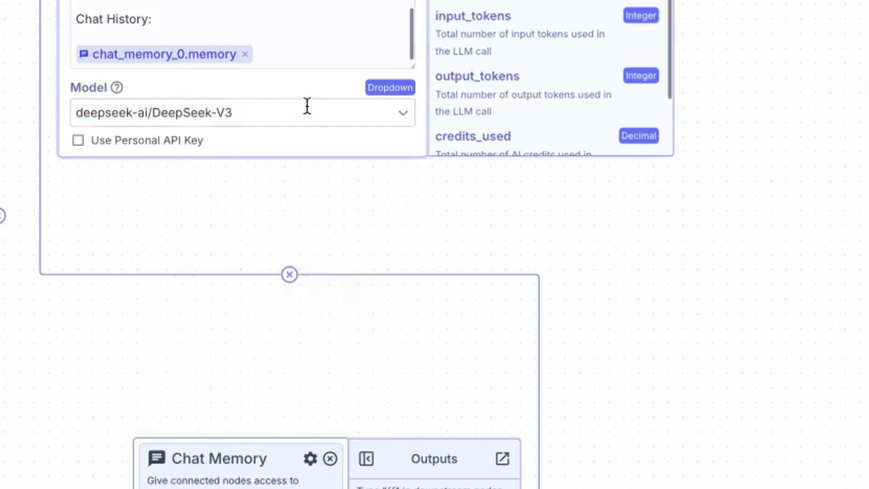
click(278, 388)
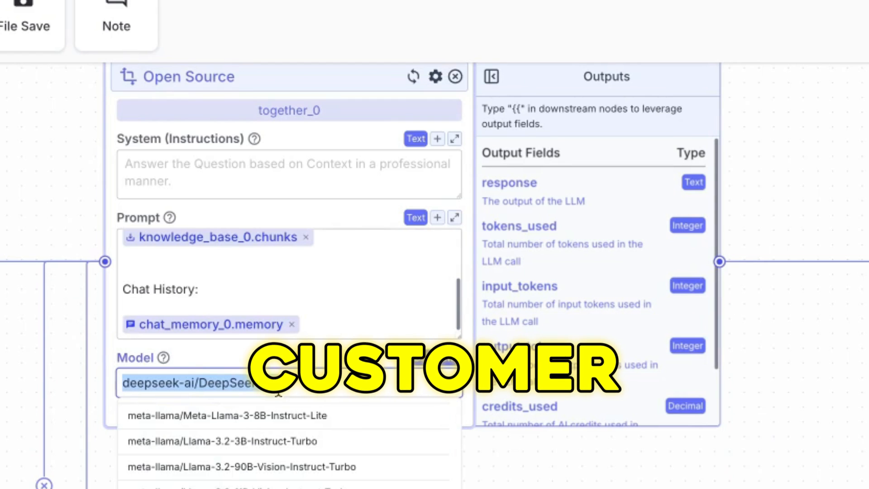
Step: Deploy the pipeline changes as a Patch, taking the version to v0.0.9
click(868, 445)
drag(868, 446, 556, 488)
drag(786, 140, 693, 103)
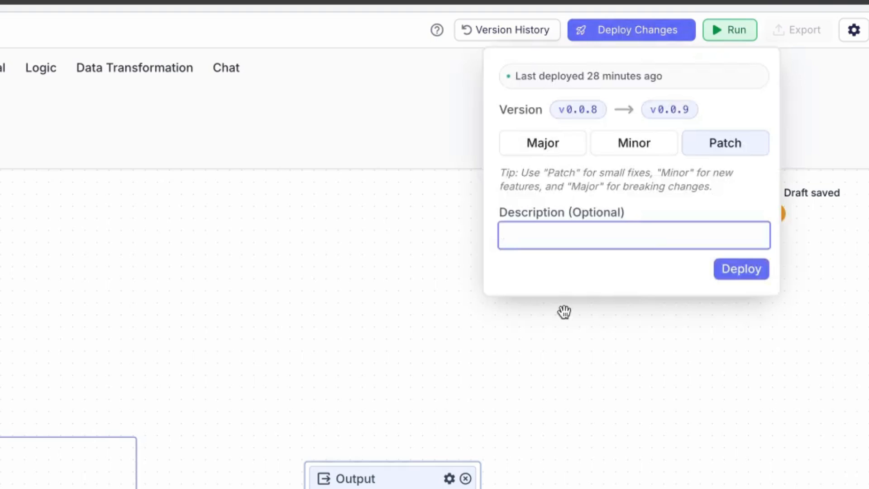
text(ce)
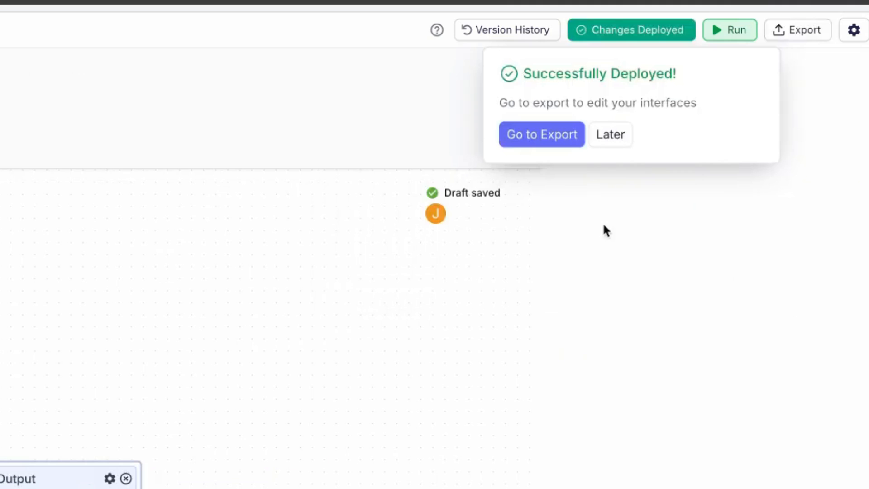
drag(607, 278, 607, 201)
drag(765, 132, 868, 150)
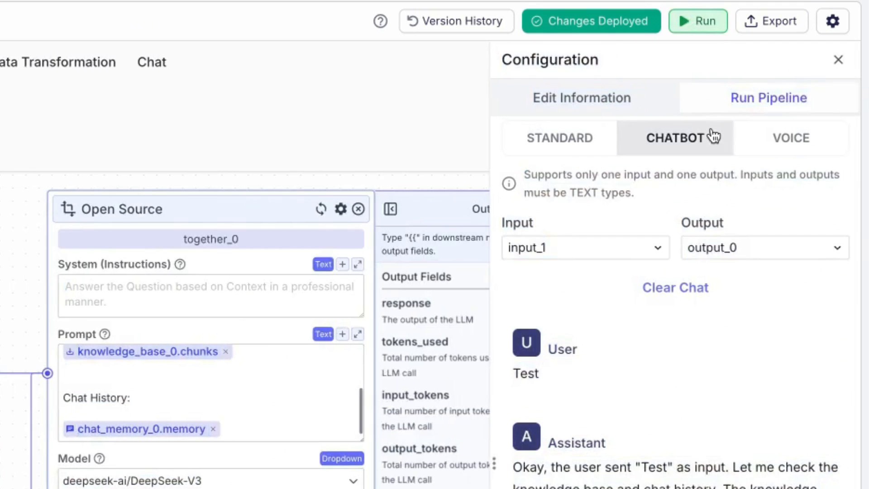
Step: Run the pipeline in Chatbot mode and send the message "Hey mate, what you doing?"
click(712, 137)
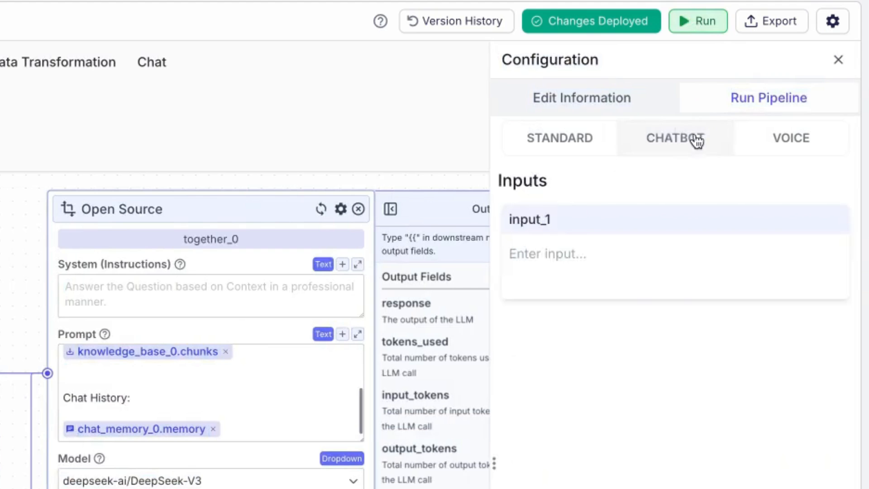
click(551, 149)
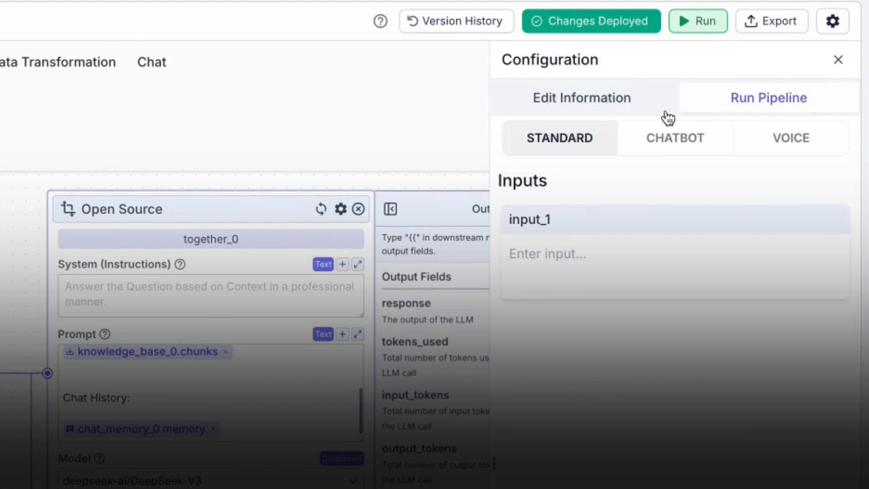
click(633, 146)
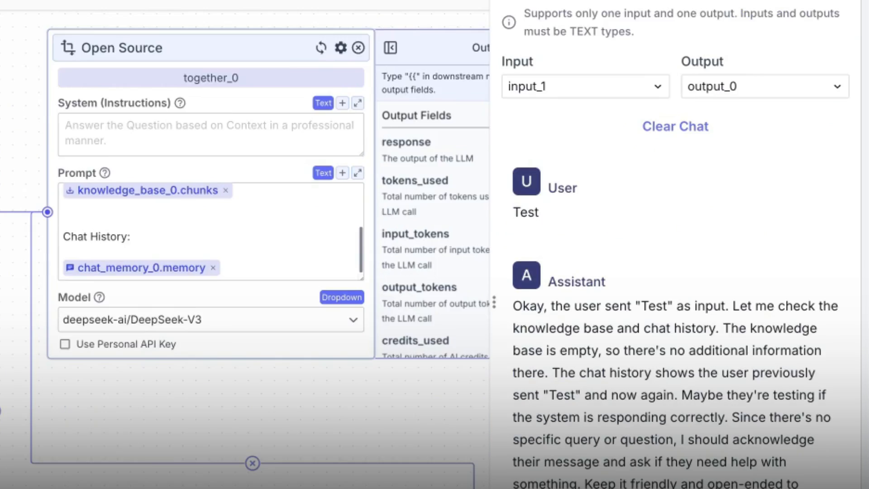
text(Hey mate, what you doing?)
key(Return)
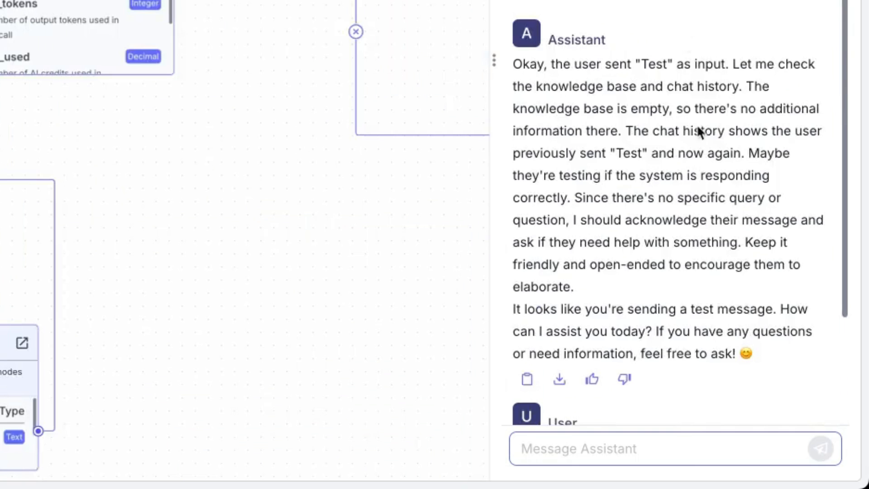
Step: Read the assistant's reply to the earlier "Test" message in the chat
scroll(657, 86, down, 1)
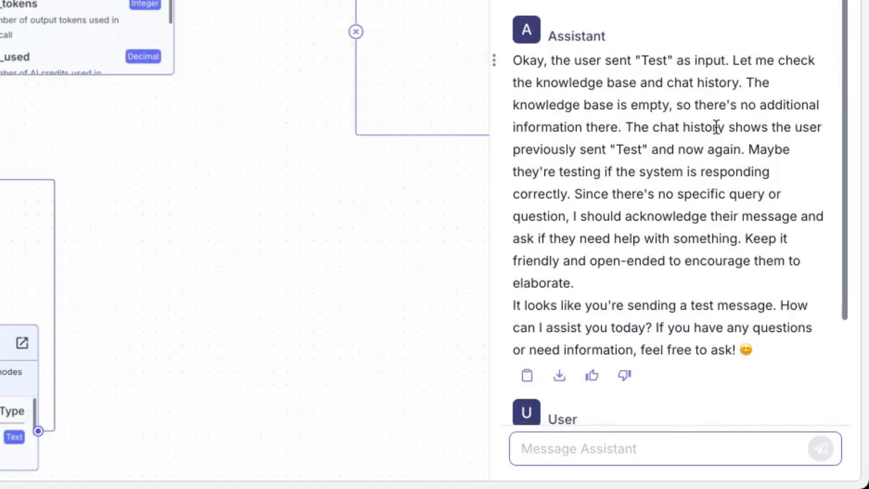
scroll(679, 223, up, 1)
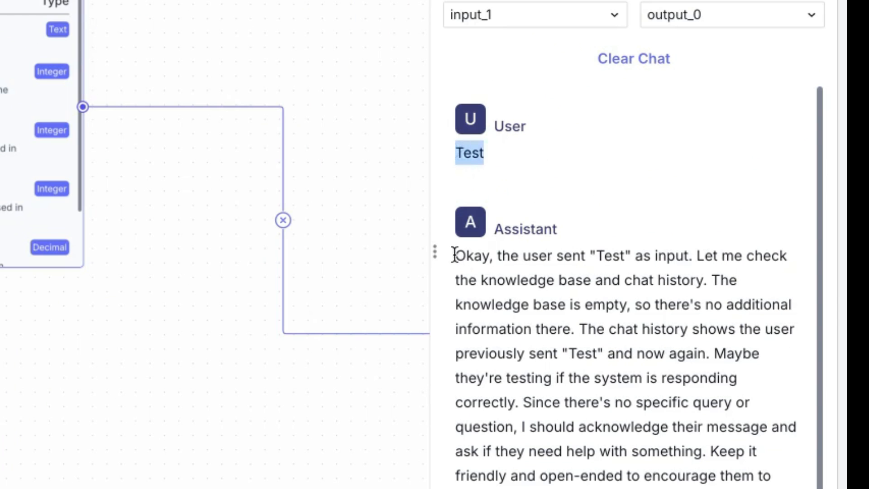
drag(479, 294, 546, 296)
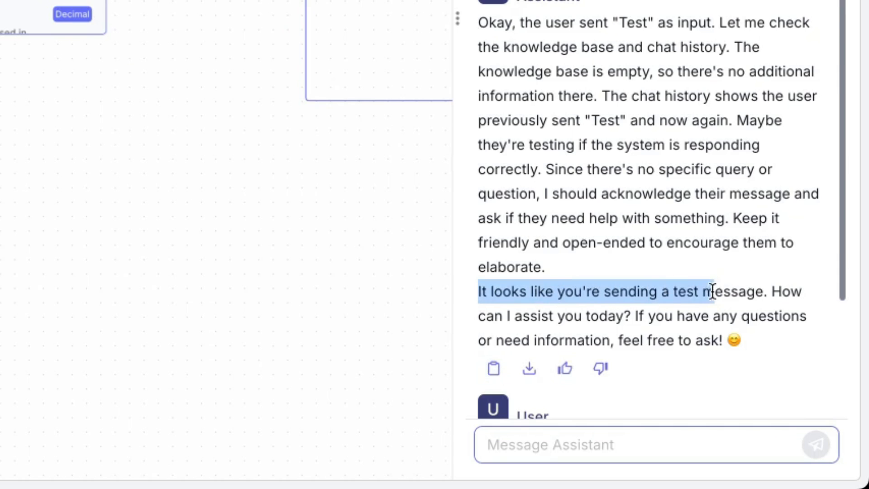
drag(738, 299, 709, 331)
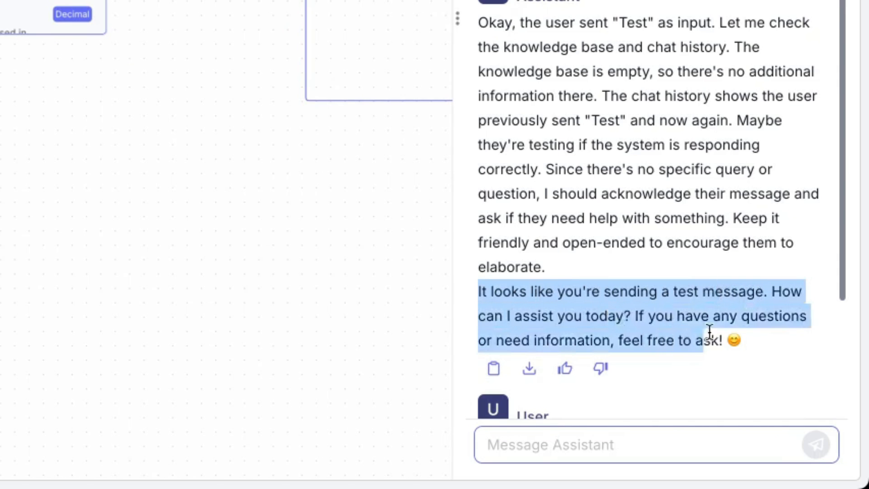
click(632, 271)
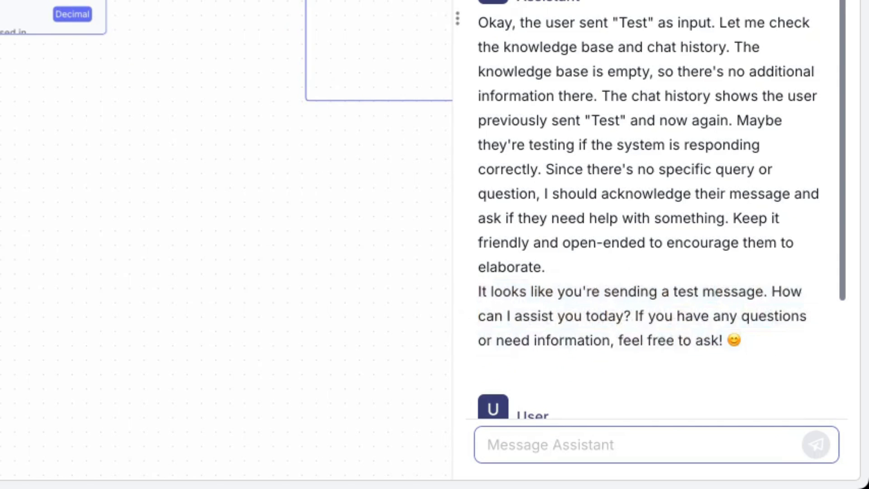
Step: Check the input and output requirements of the pipeline's Voice mode, and return to Chatbot mode
click(783, 105)
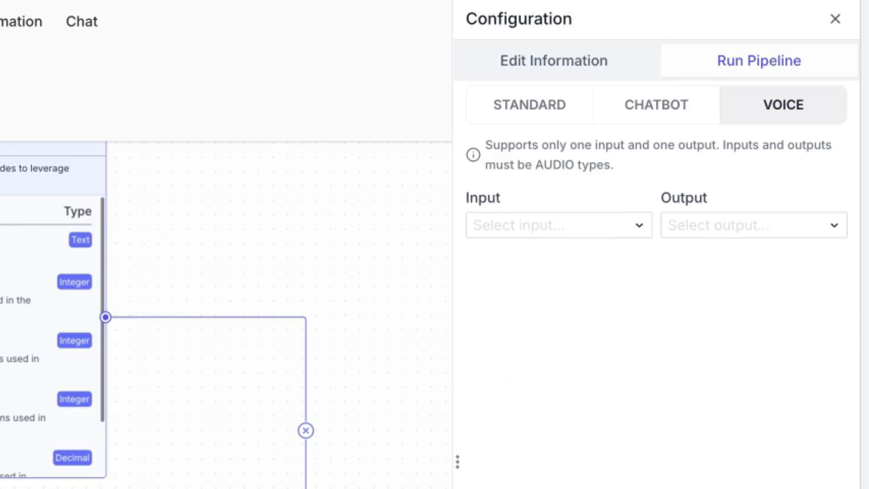
click(570, 225)
triple_click(541, 159)
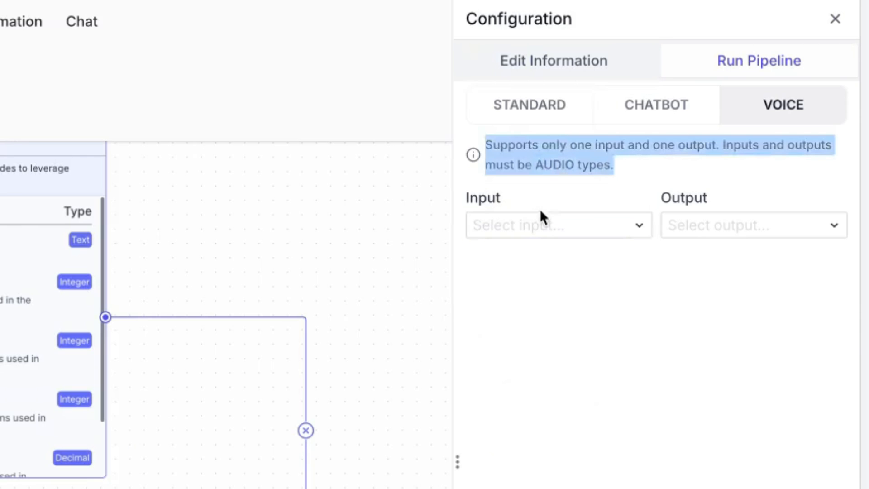
click(483, 339)
click(640, 102)
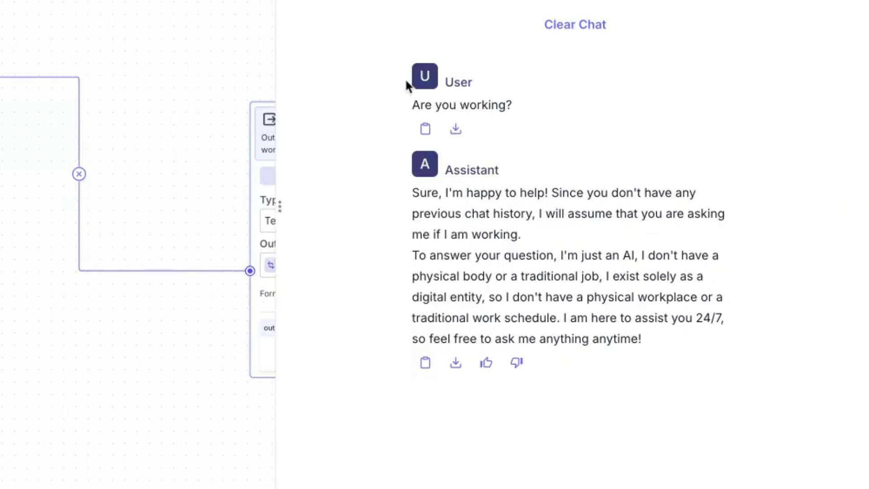
Step: Read the assistant's answer to the "Are you working?" message
drag(406, 79, 576, 108)
click(576, 108)
drag(404, 196, 737, 335)
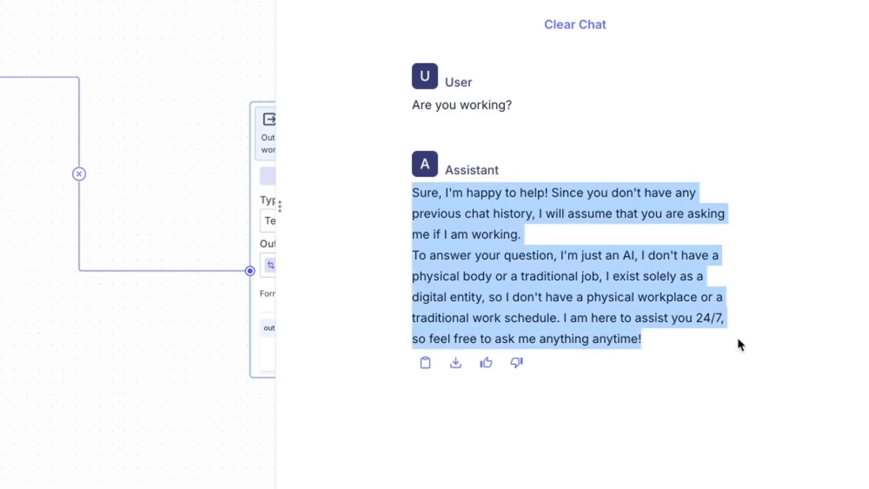
click(737, 336)
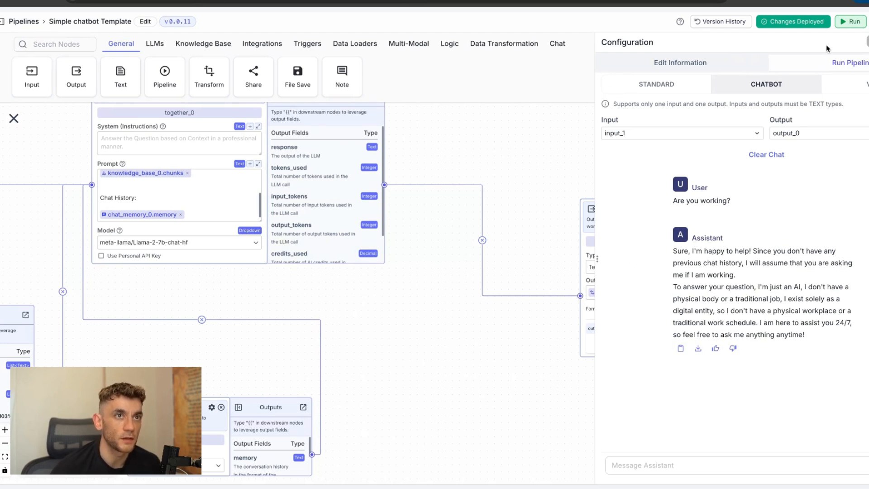
Step: Export the pipeline as a chatbot and create it with a person's full name as the chatbot name
click(793, 61)
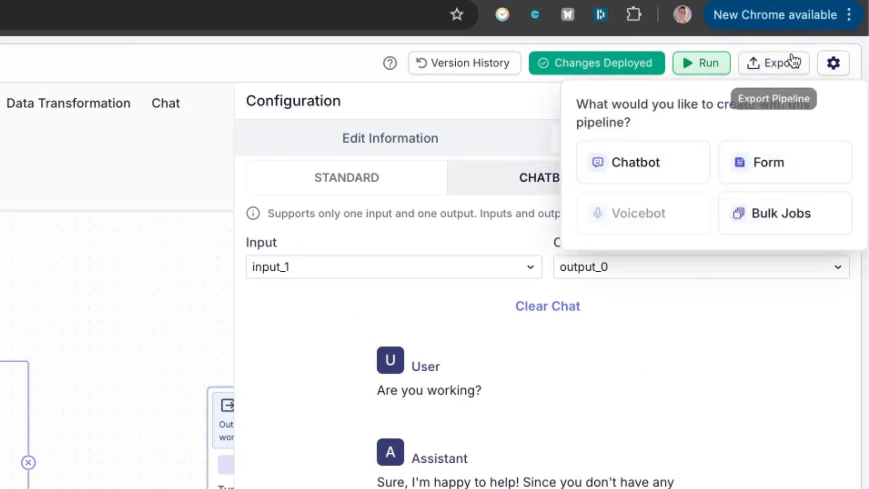
click(642, 162)
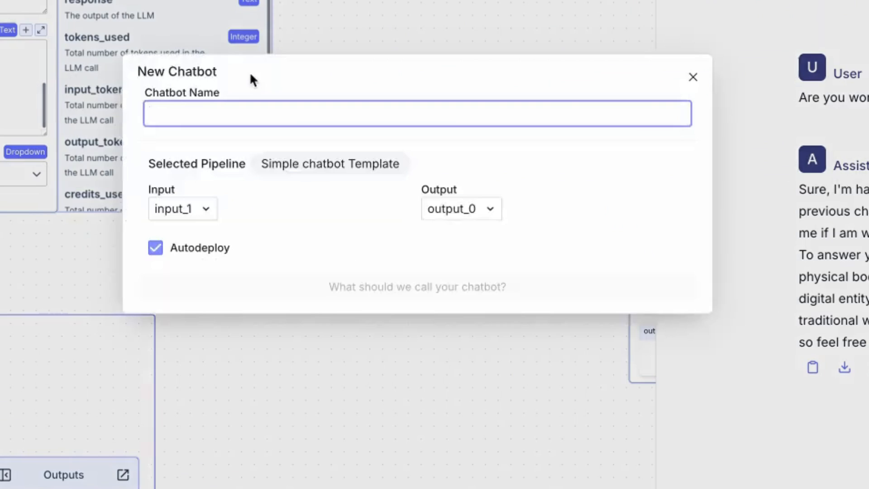
text(John Johnson)
click(387, 294)
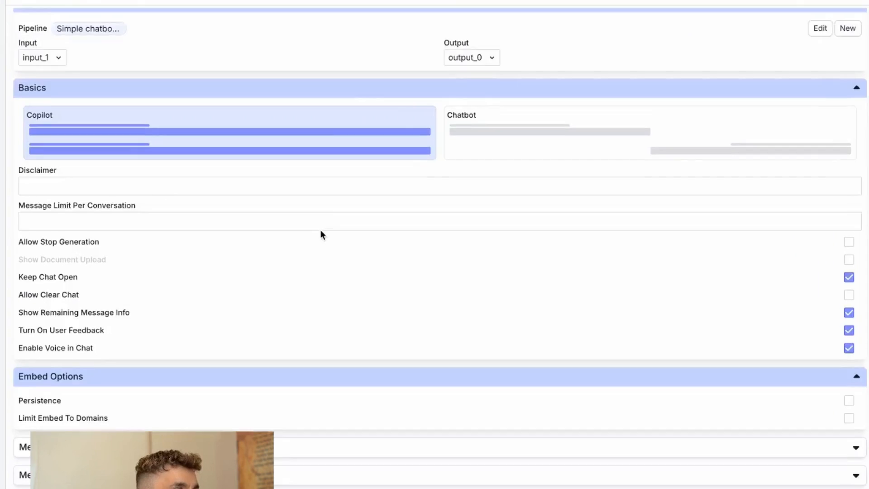
Step: Review the chatbot's pipeline, basics and embed options, including the message limit per conversation
scroll(321, 232, up, 2)
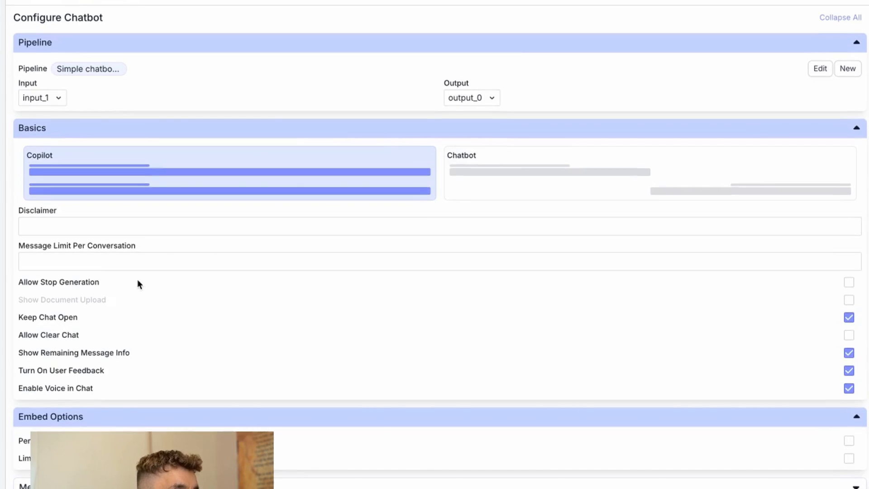
scroll(138, 283, down, 2)
click(113, 194)
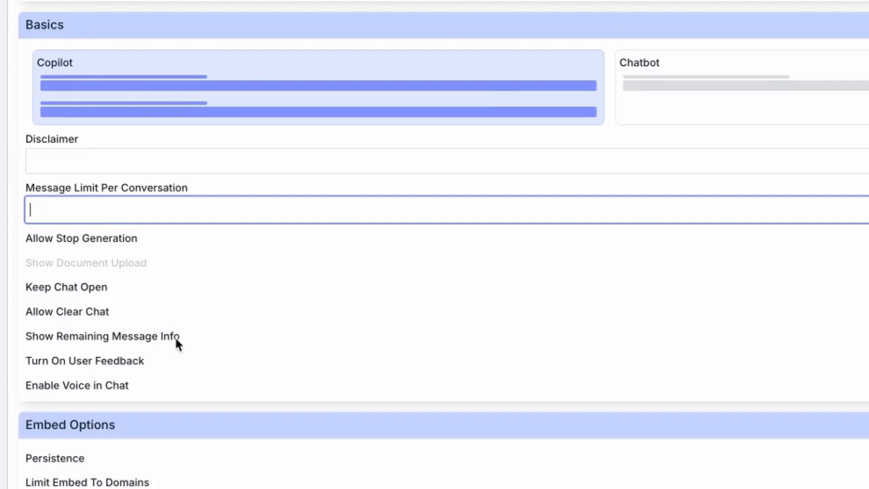
key(Tab)
click(195, 324)
scroll(195, 324, down, 6)
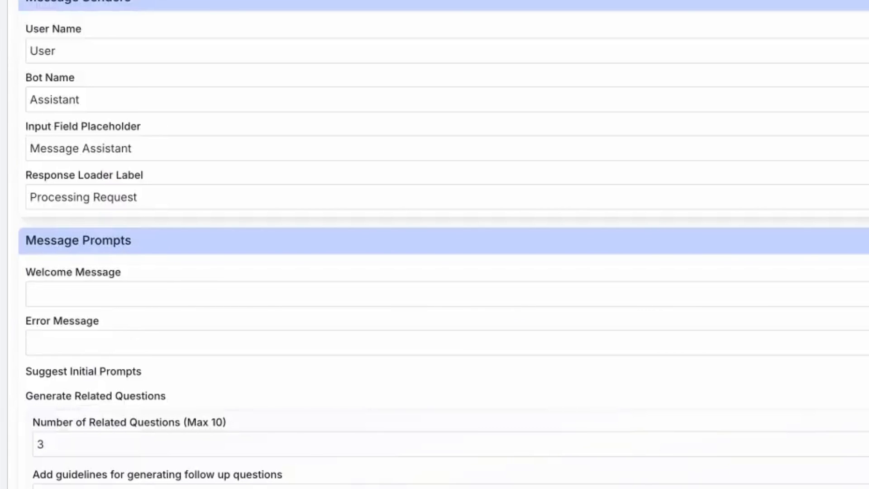
Step: Change the chatbot's blue accent colour in its colour settings to coral red
scroll(103, 365, down, 10)
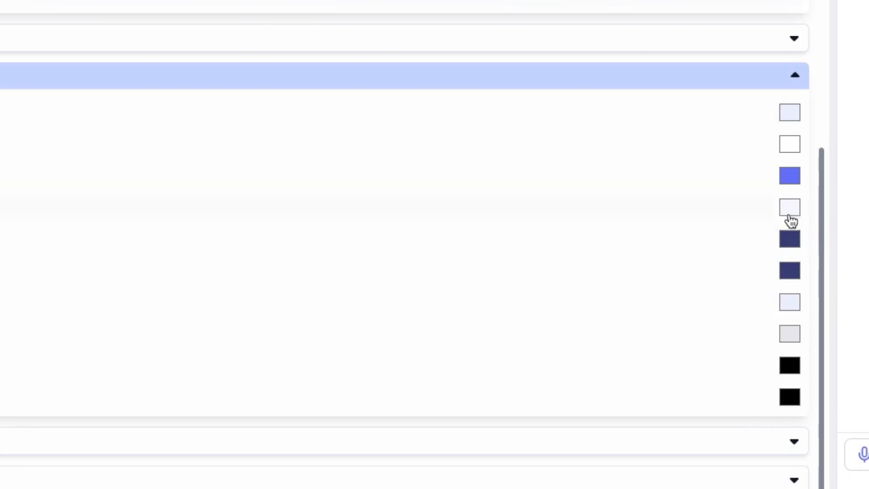
click(790, 176)
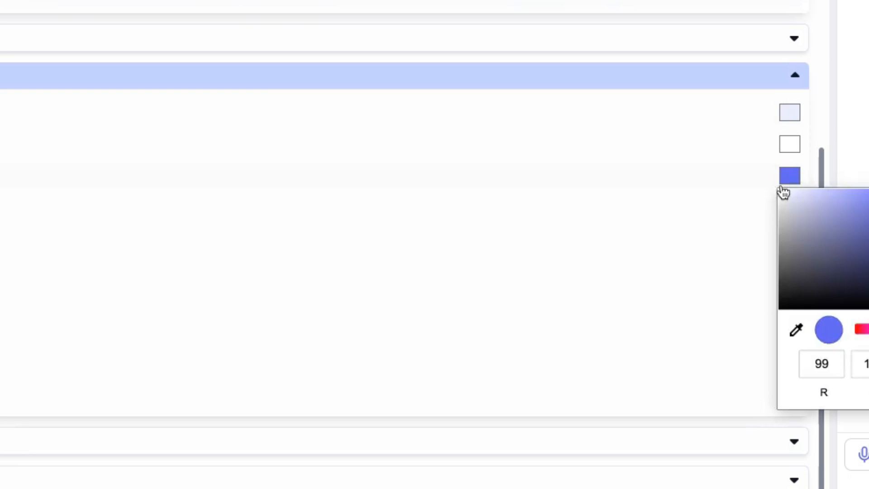
click(862, 331)
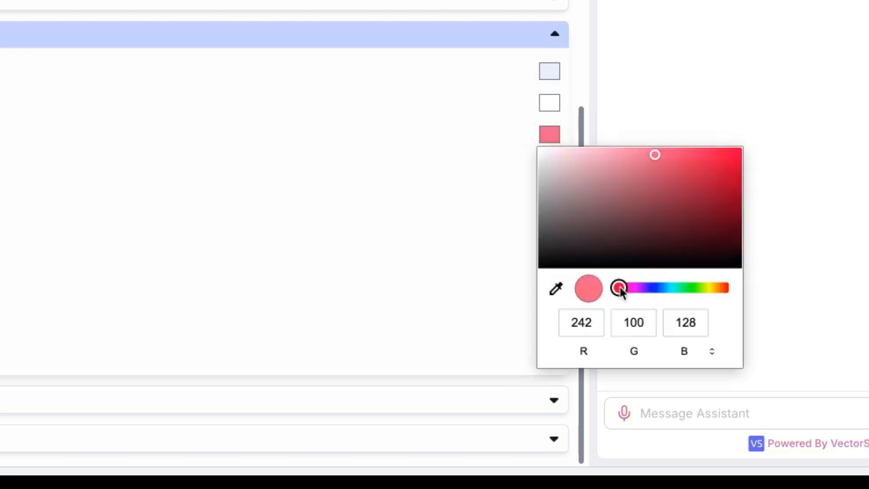
drag(621, 287, 617, 286)
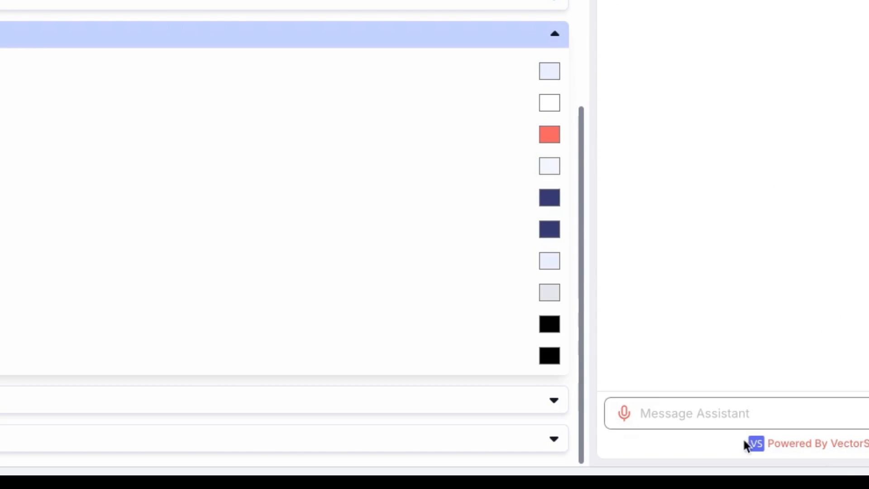
Step: Set the chatbot's logo image by pasting the image URL of the Goldie Agency logo
click(550, 102)
click(607, 181)
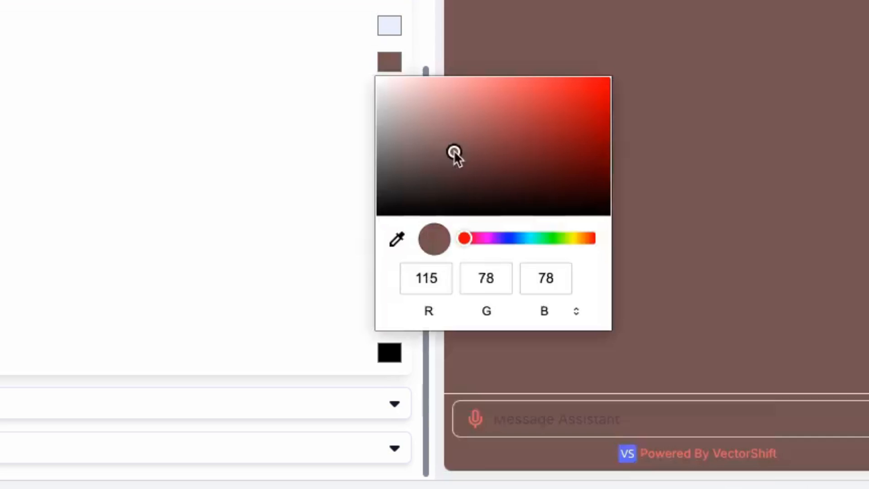
drag(455, 153, 378, 78)
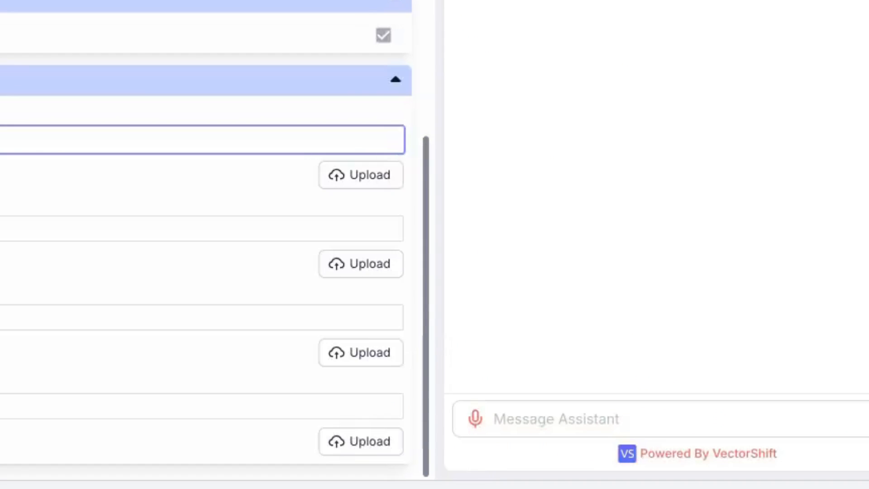
key(ctrl+shift+Left)
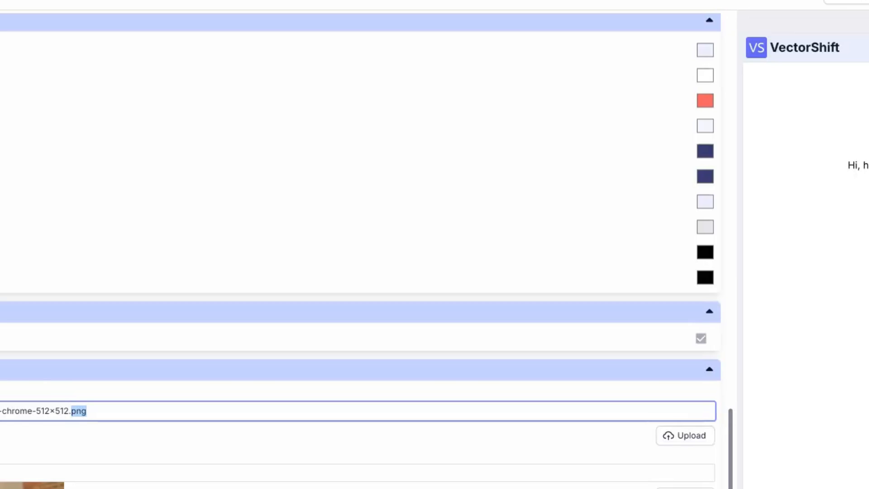
key(ctrl+a)
key(ctrl+v)
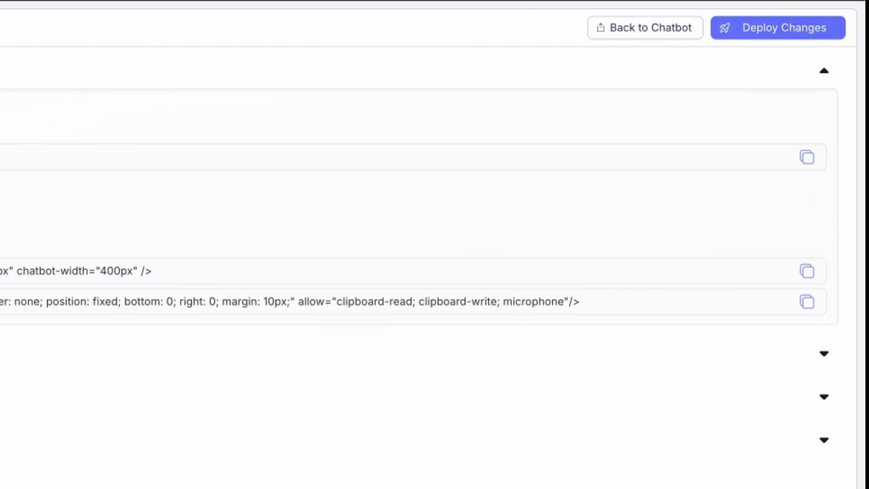
Step: Examine the chatbot's script embed snippet for adding it to a website by selecting the whole code
click(152, 251)
key(super+a)
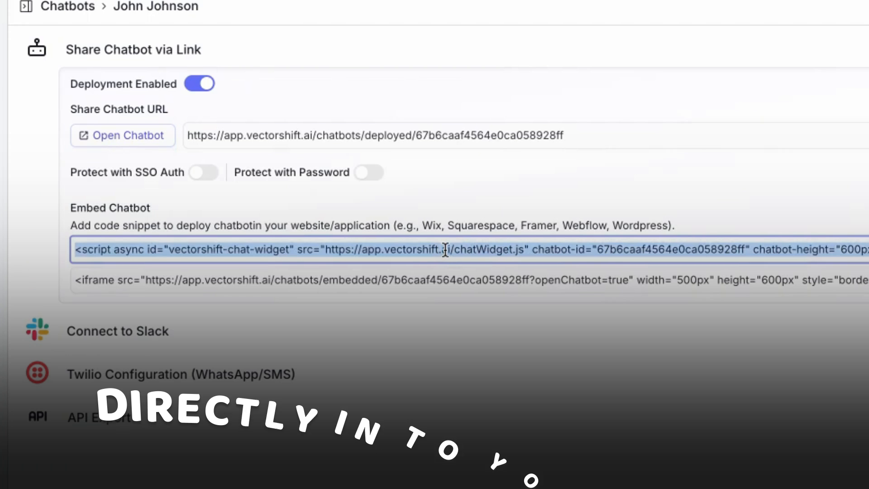
click(443, 312)
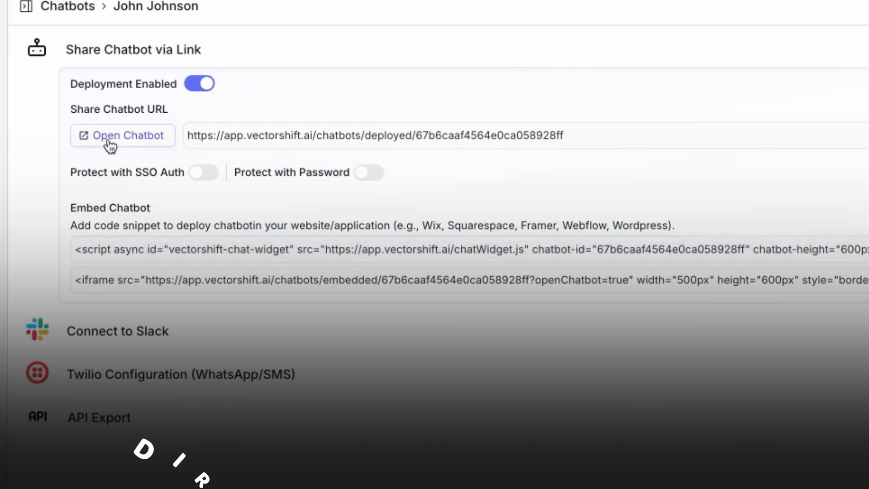
Step: Open the deployed chatbot, send "Are you working?" and ask the related question "What can you assist with?"
click(149, 138)
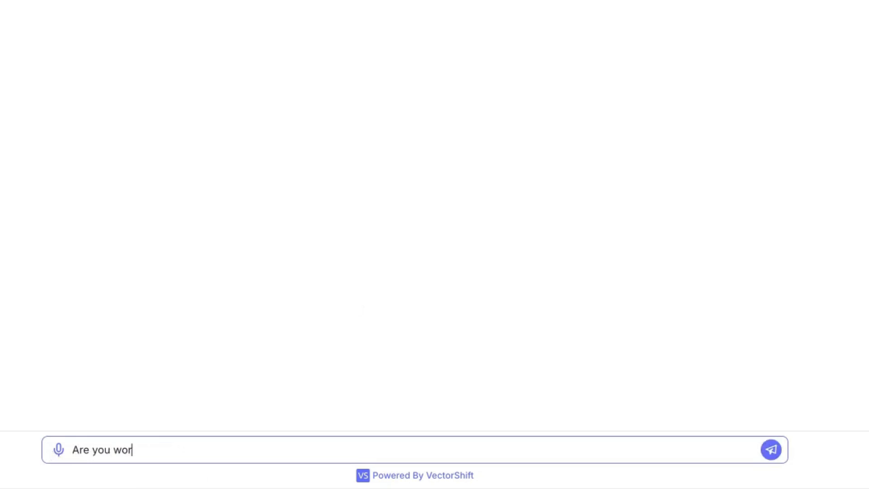
key(Return)
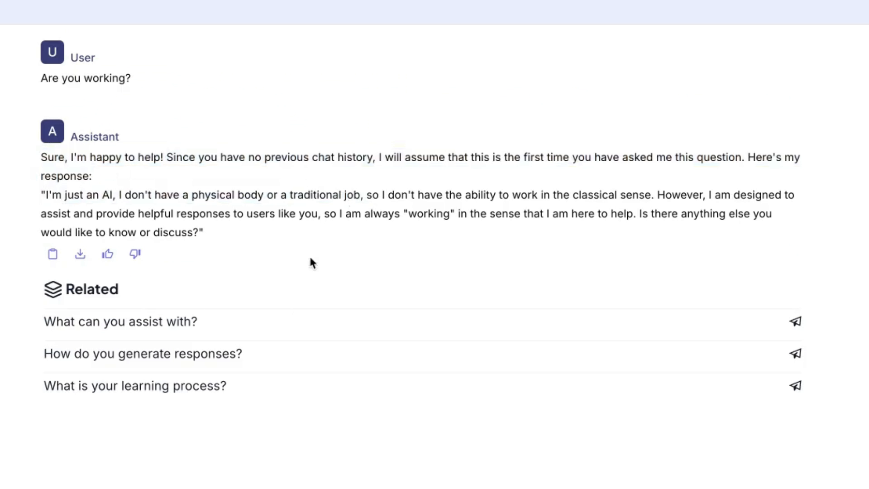
click(150, 323)
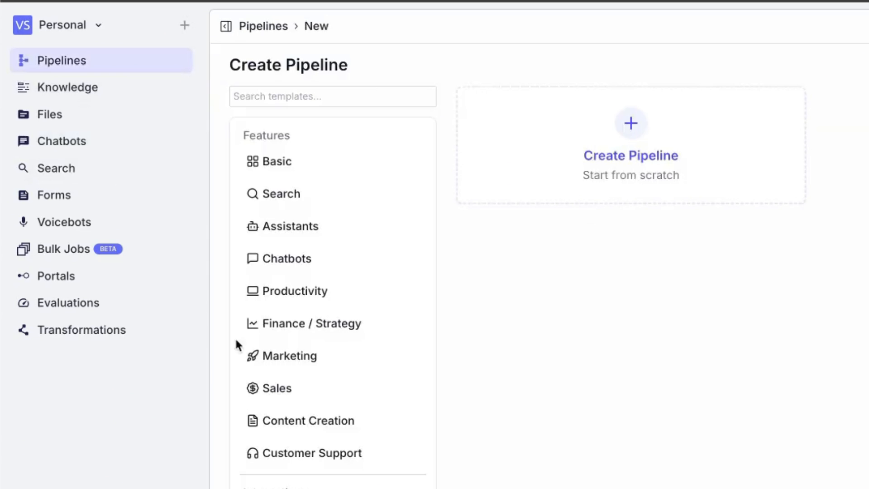
Step: Create a new blank pipeline from scratch
click(409, 101)
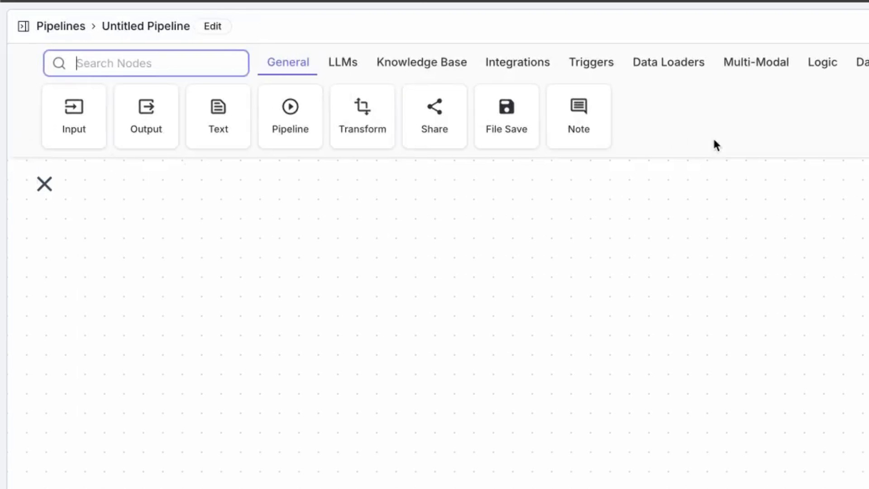
click(276, 66)
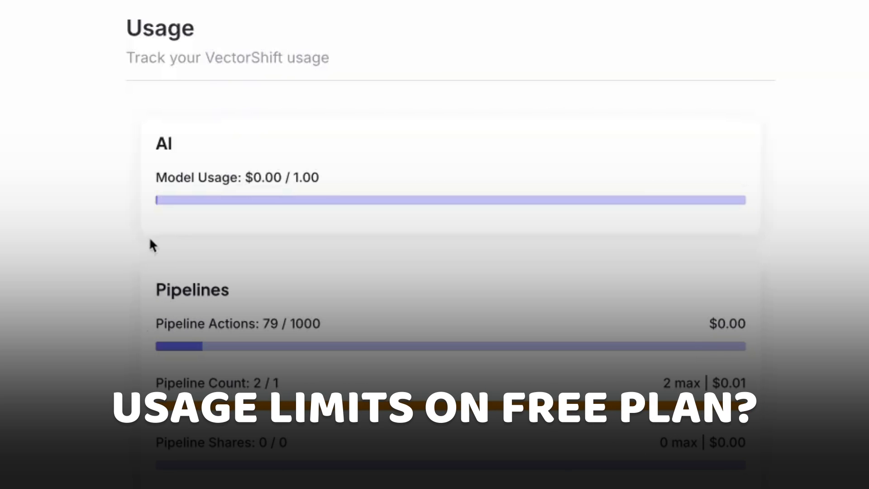
Step: Review the account's plan limits for AI models, pipelines, integrations and chatbots on the Usage page
scroll(451, 244, down, 12)
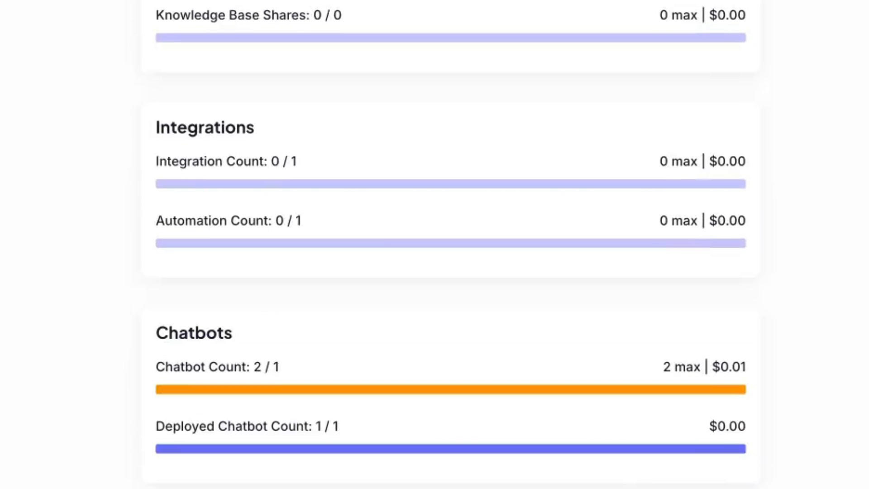
scroll(244, 281, down, 3)
scroll(252, 318, up, 9)
scroll(252, 317, up, 8)
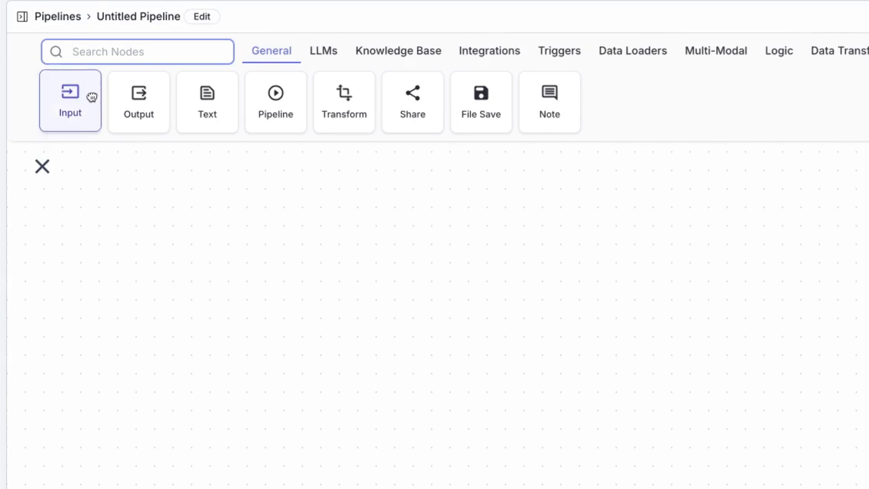
Step: Add an Input node and an Open Source LLM node beside it on the untitled pipeline's canvas
drag(91, 95, 617, 285)
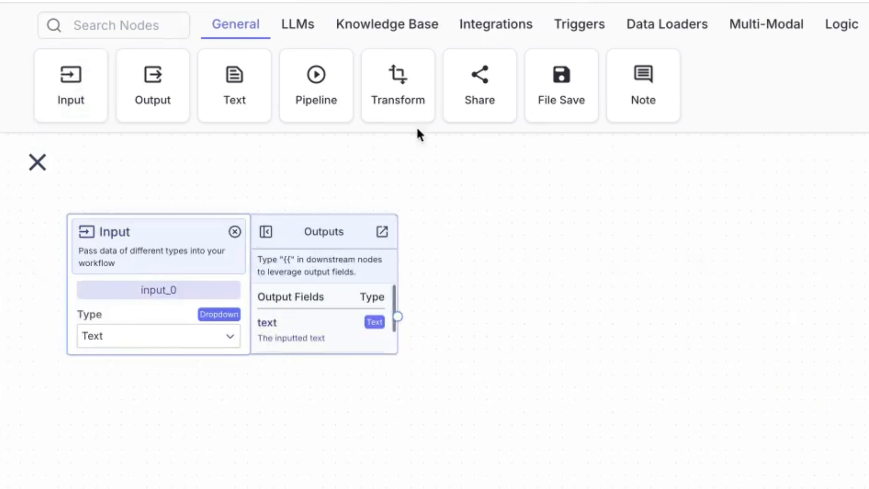
click(282, 27)
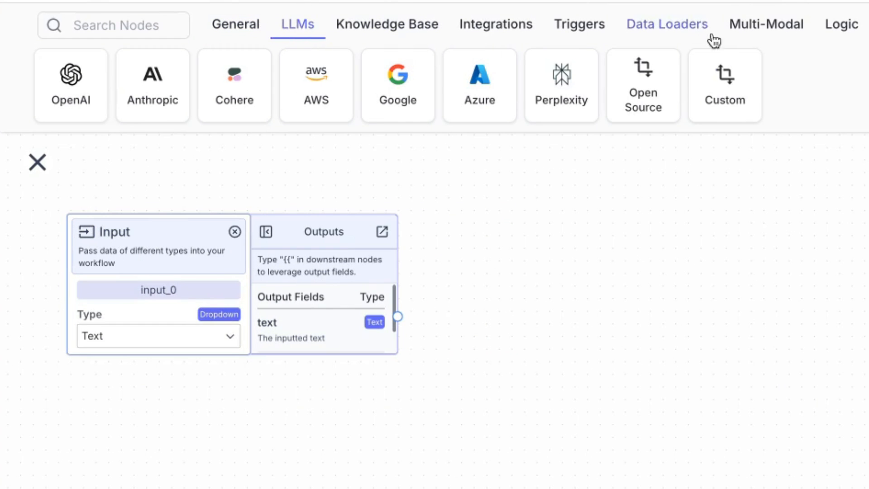
drag(643, 85, 723, 275)
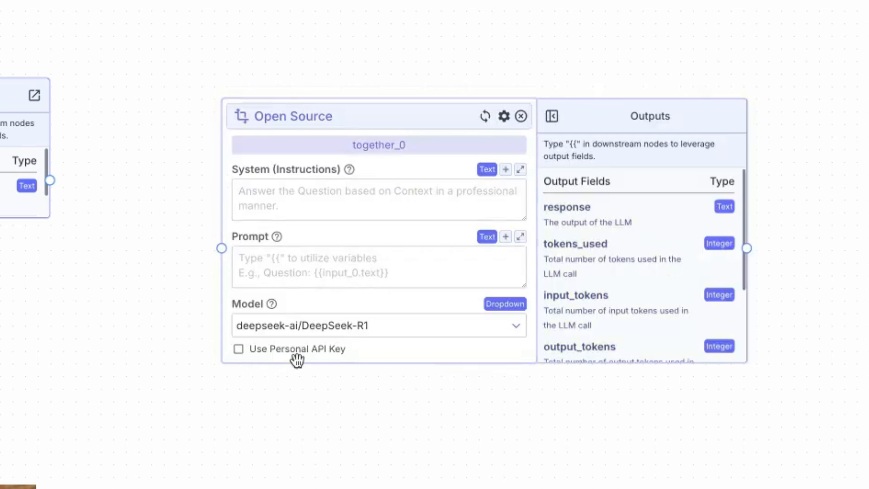
Step: Browse the Open Source node's available models and keep deepseek-ai/DeepSeek-R1 as the model
click(304, 324)
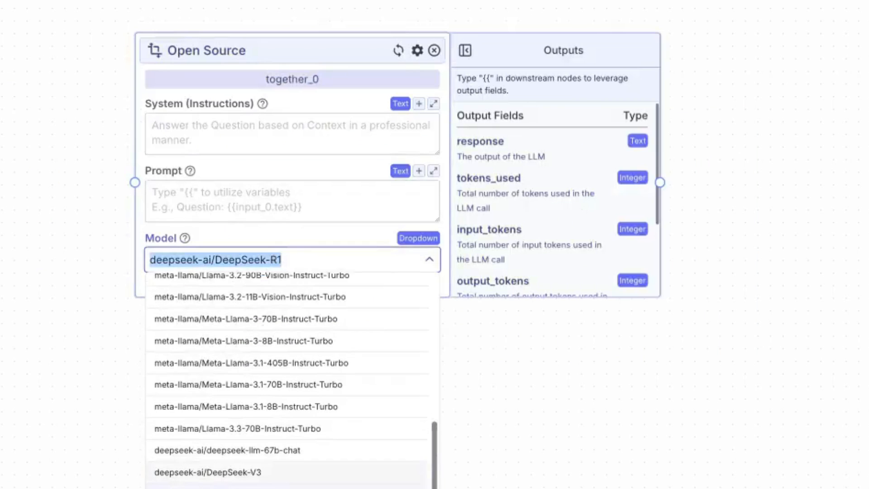
scroll(277, 483, down, 1)
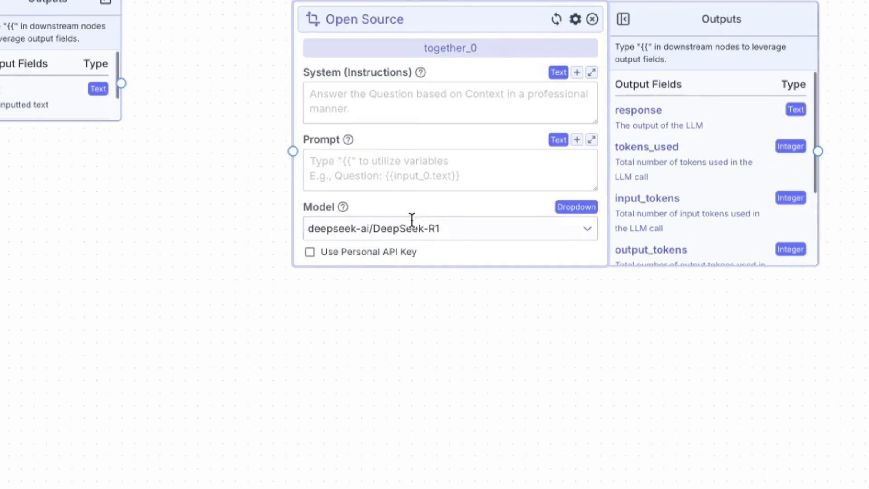
click(411, 221)
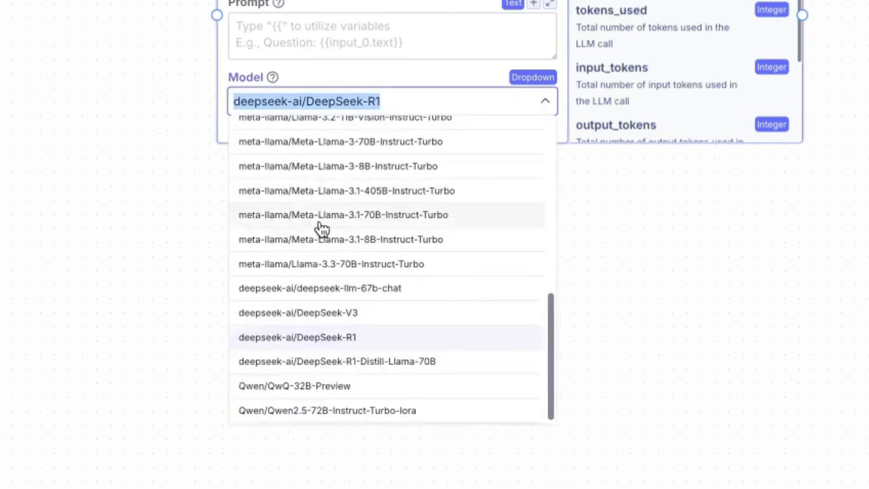
scroll(322, 229, up, 10)
scroll(247, 214, down, 10)
click(271, 316)
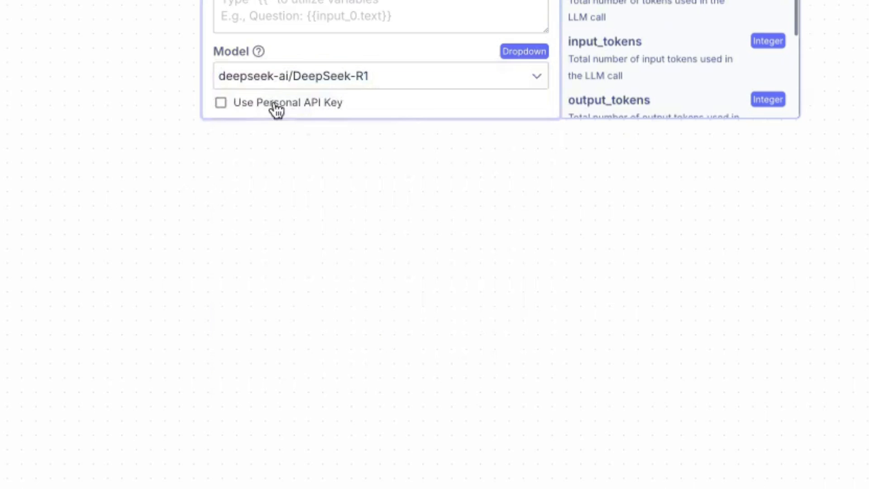
Step: Enable the personal API key option on the Open Source node and check its API key field and model choices
click(239, 108)
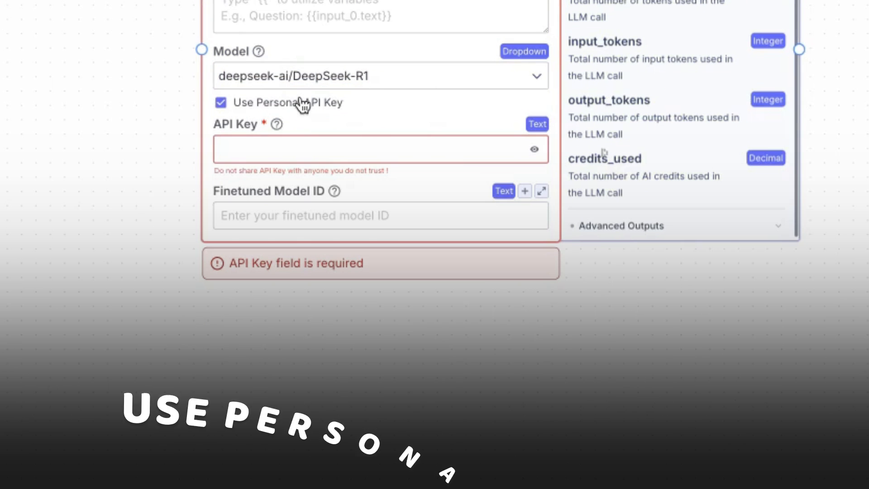
click(336, 144)
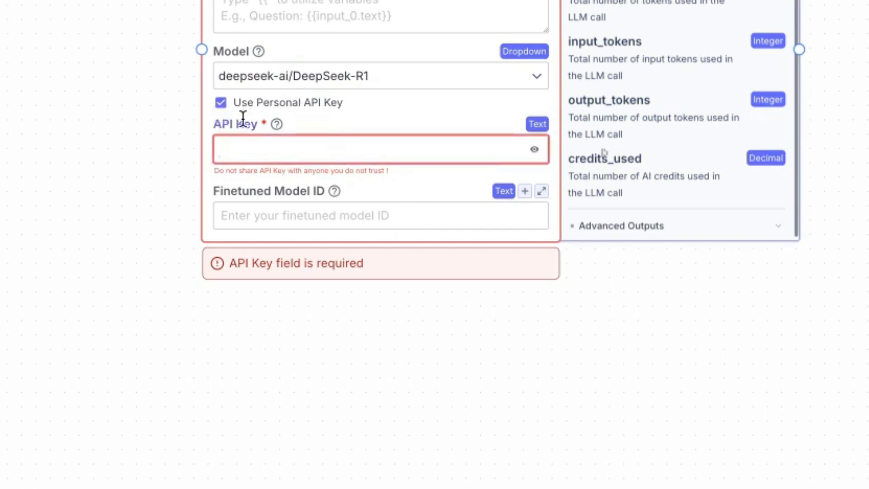
click(272, 76)
scroll(330, 225, down, 5)
scroll(340, 232, up, 5)
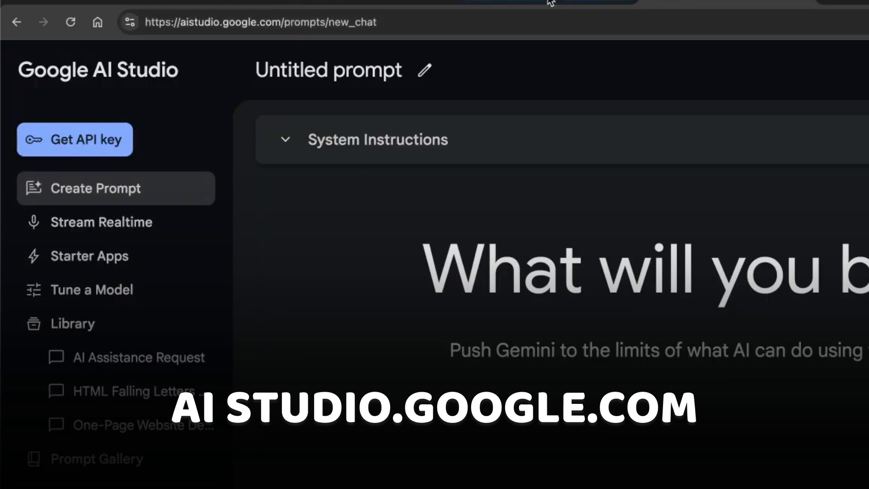
click(592, 9)
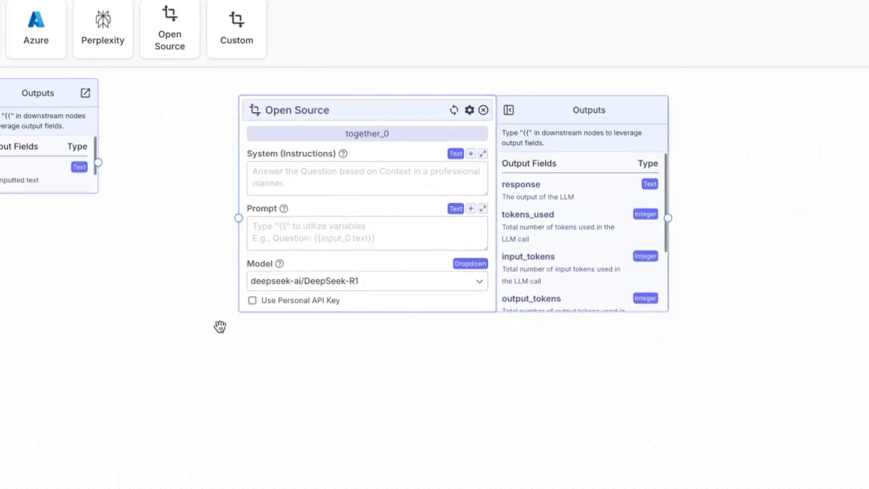
Step: Copy the SEO article prompt from the Google Docs document into the Open Source node's system instructions
drag(150, 377, 229, 407)
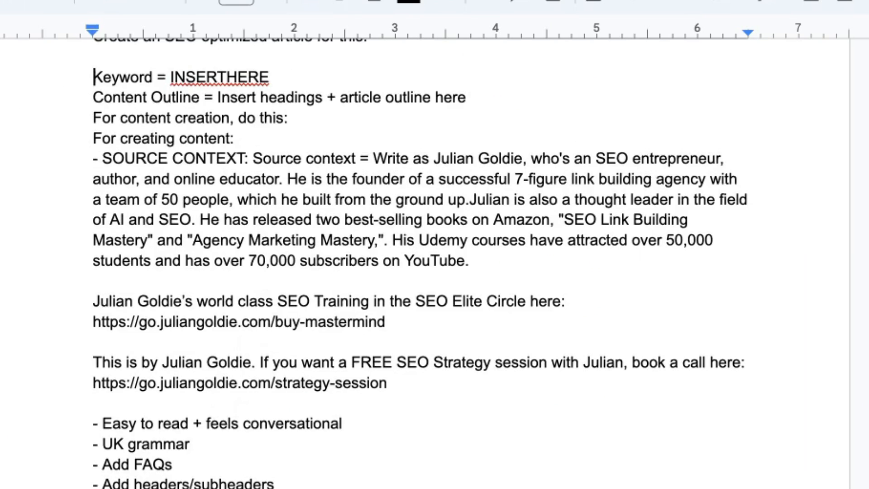
key(ctrl+shift+End)
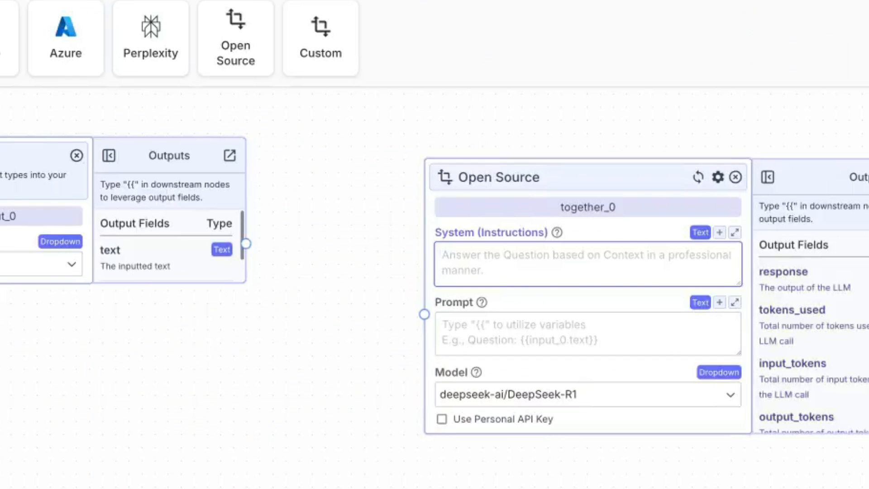
key(ctrl+v)
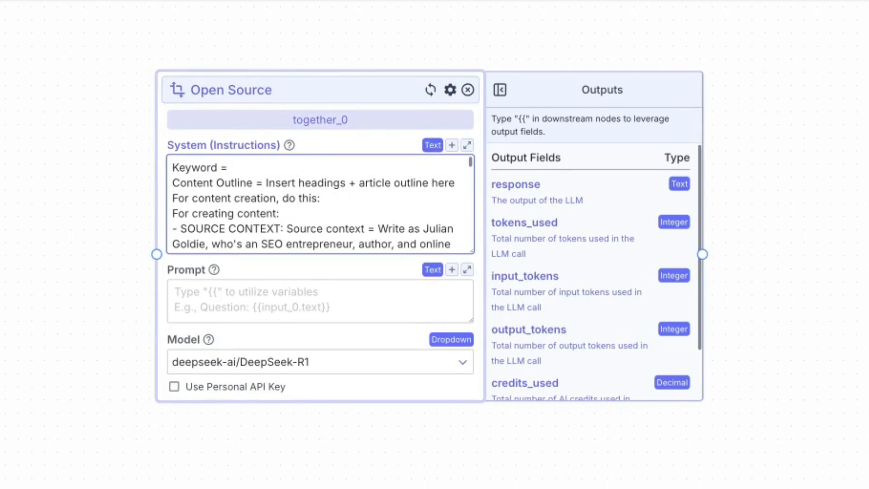
Step: Insert the input_0 node's output variable as the Keyword value in the Open Source node's system instructions
text({{)
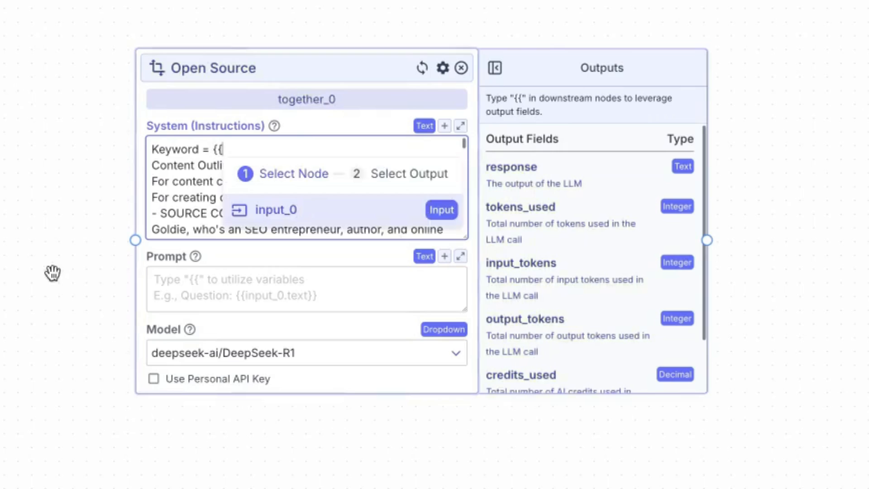
click(388, 210)
key(Return)
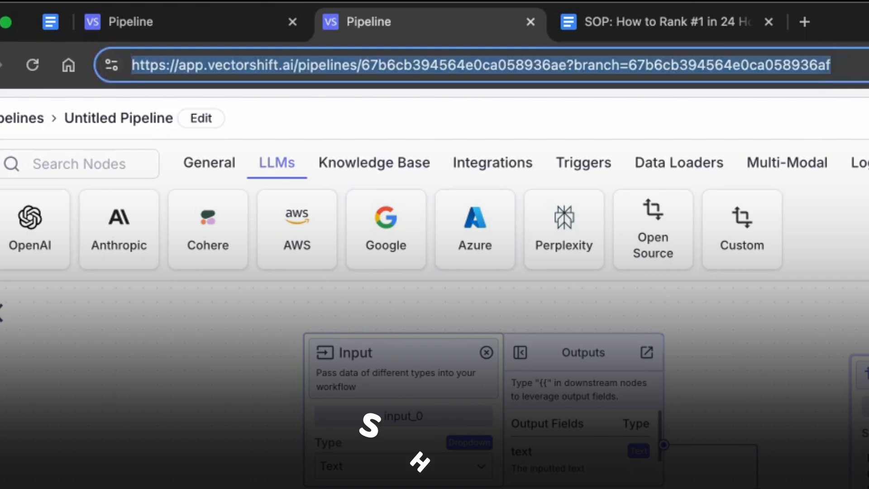
text({{)
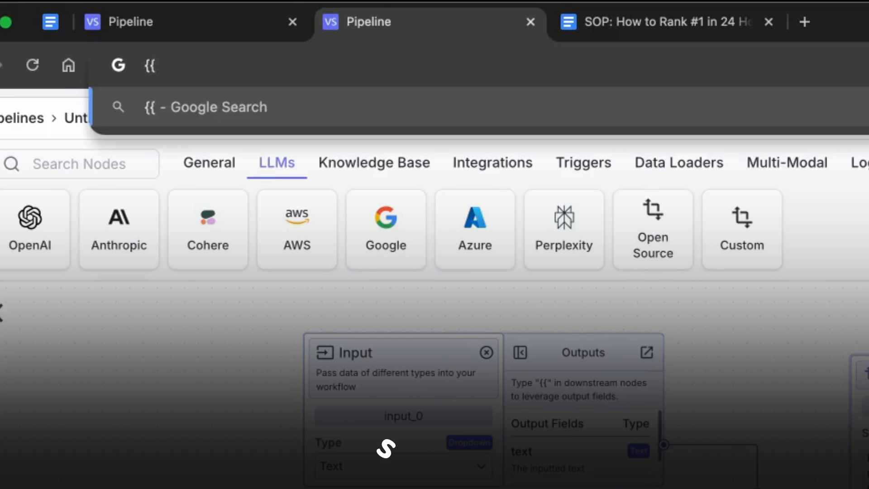
key(BackSpace)
key(BackSpace)
key(Escape)
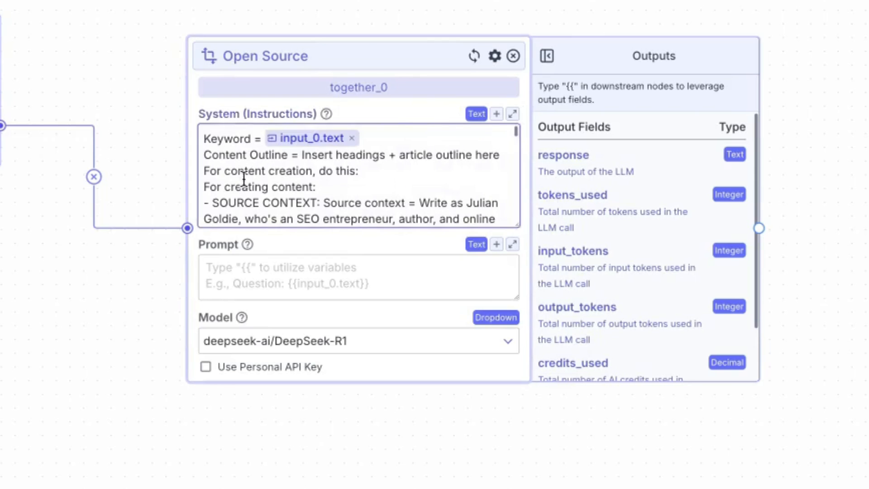
Step: Add a Knowledge Base Reader node to the canvas below the Input node
scroll(249, 155, down, 1)
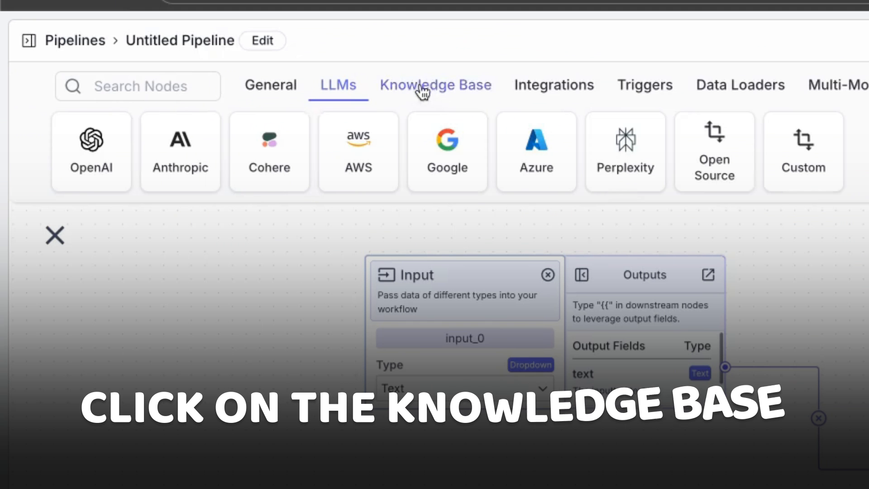
click(470, 91)
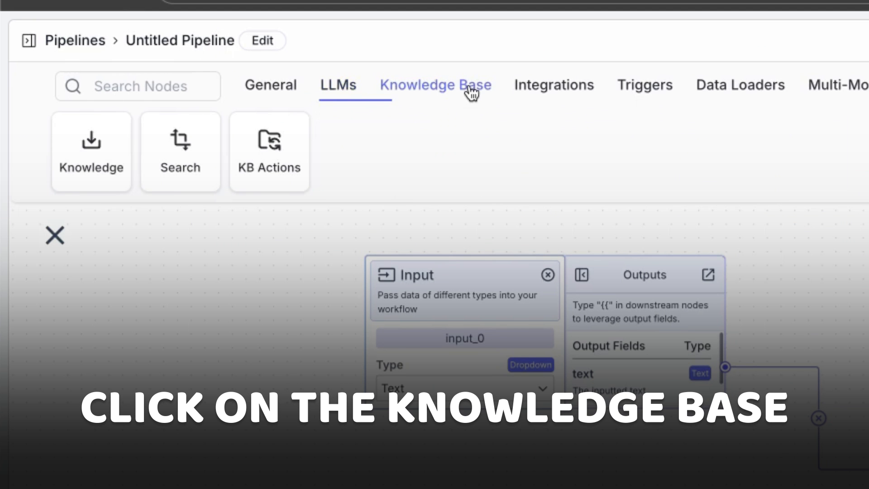
click(62, 159)
drag(508, 130, 160, 271)
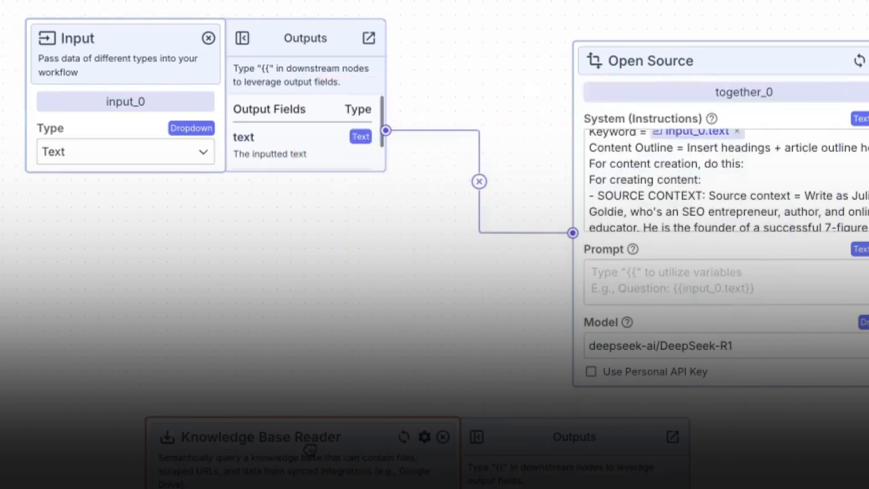
click(82, 444)
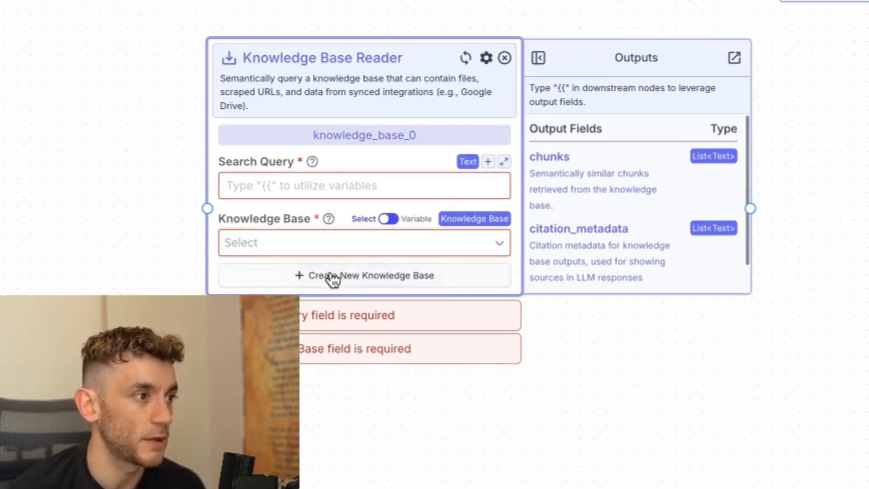
Step: Try to create a new knowledge base from the Knowledge Base Reader node, entering the author's full name as its name
click(333, 277)
text(Julian GO)
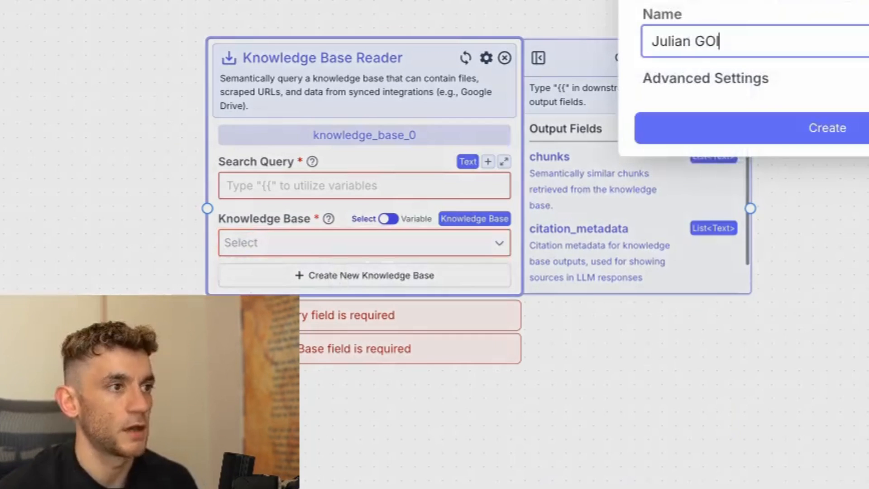
key(BackSpace)
key(BackSpace)
text(Goldie)
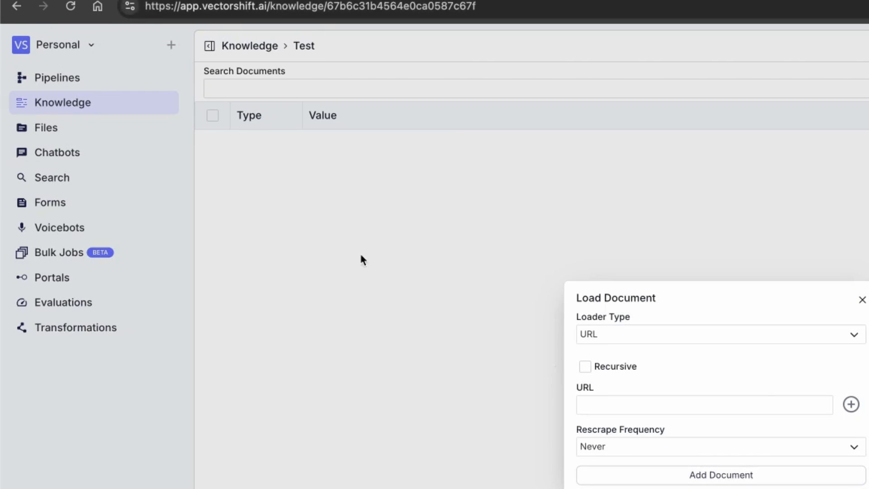
Step: Check the loader types for loading a document and select Test as the Knowledge Base Reader node's knowledge base
click(664, 332)
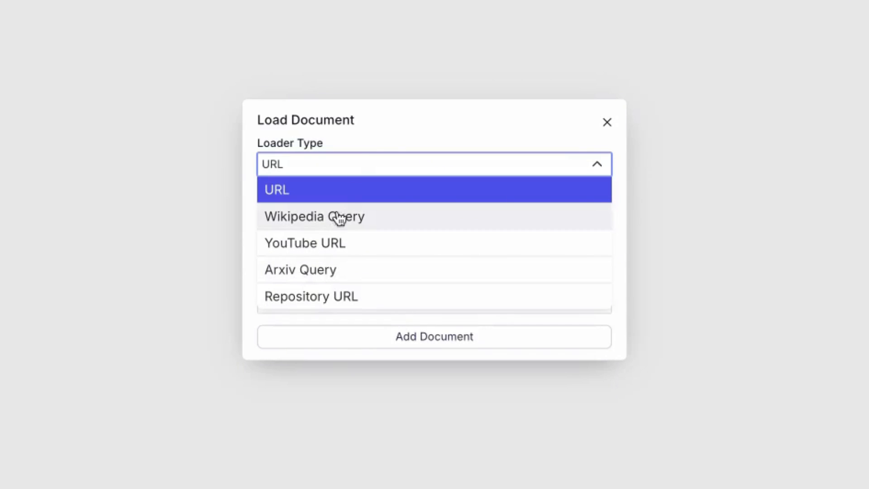
click(348, 172)
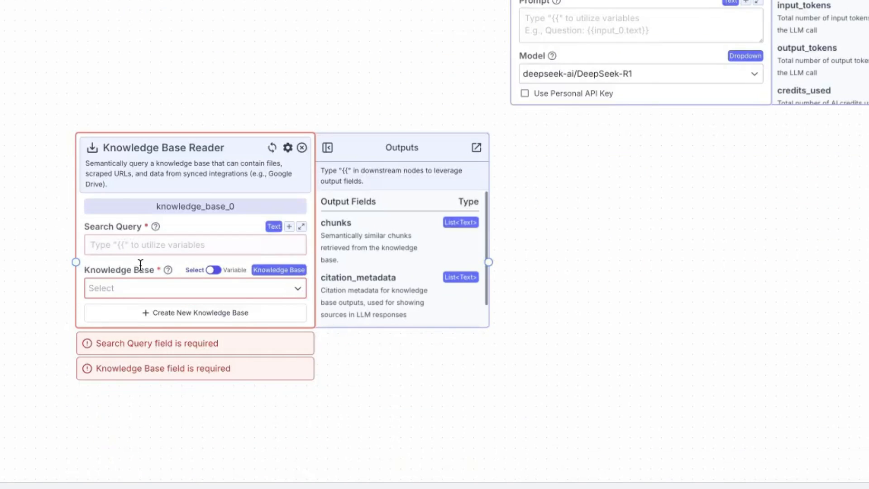
click(124, 288)
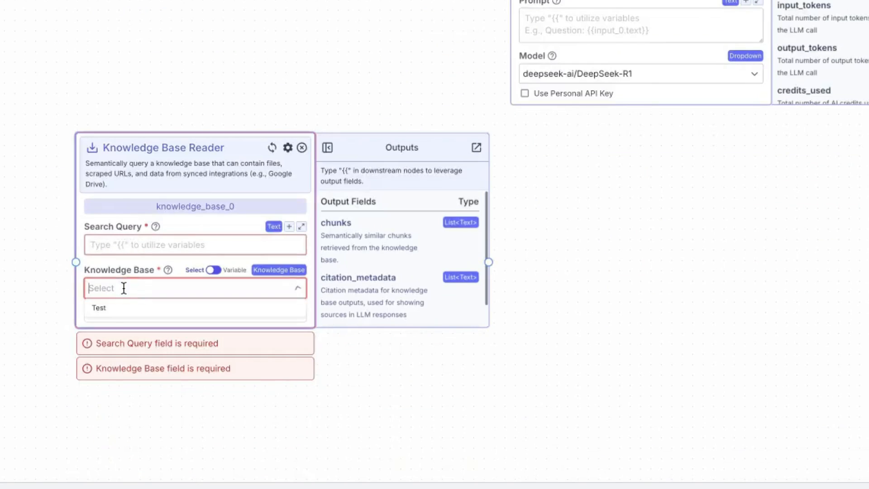
click(107, 321)
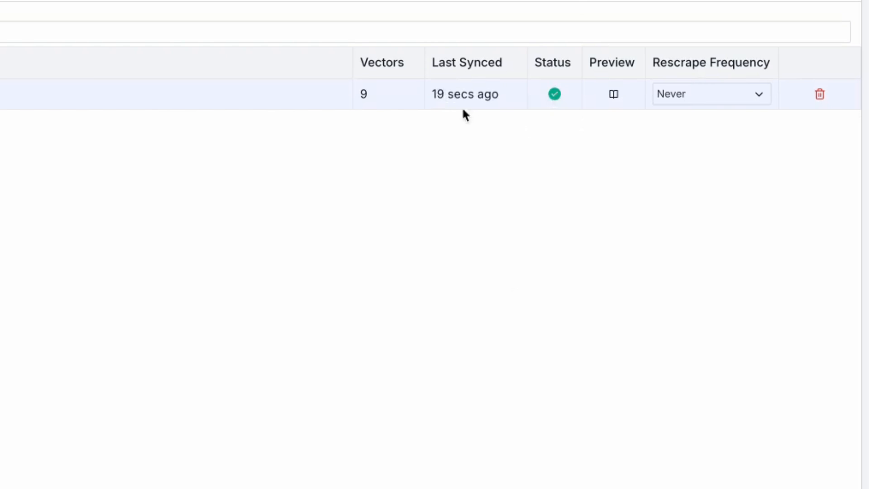
Step: Check the rescrape frequency options for the document loaded in the knowledge base
click(729, 93)
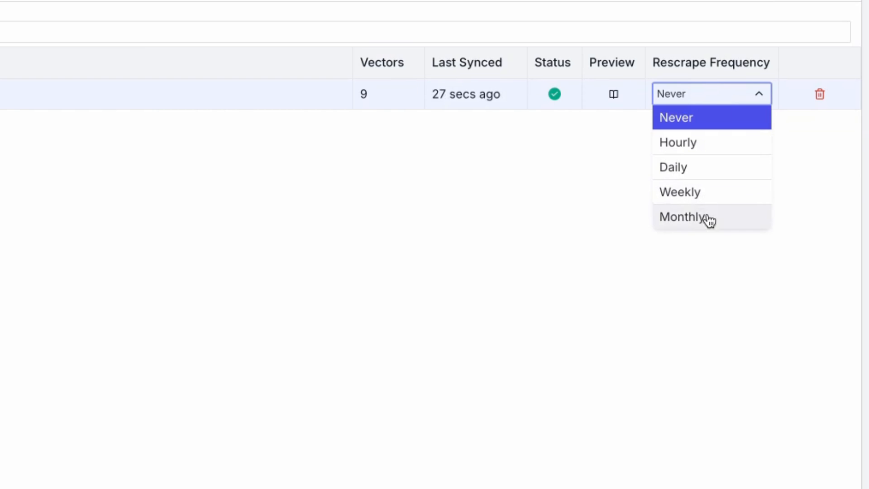
click(262, 257)
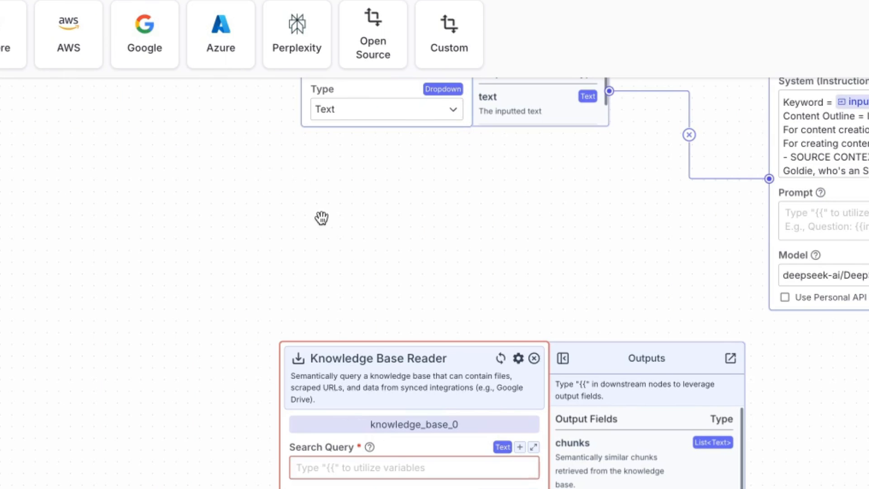
Step: Fill the Open Source node's Prompt with "Keyword = " followed by the input_0.text variable
drag(465, 199, 296, 317)
click(698, 326)
text(Keyword)
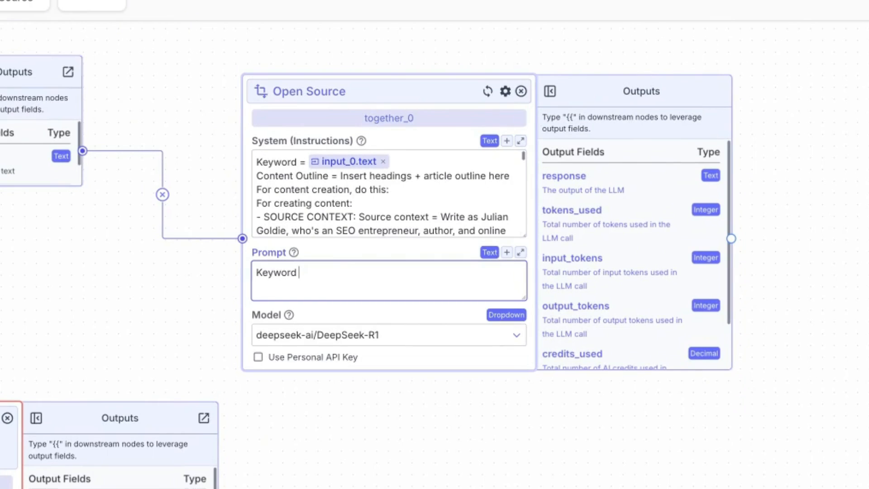
text( =)
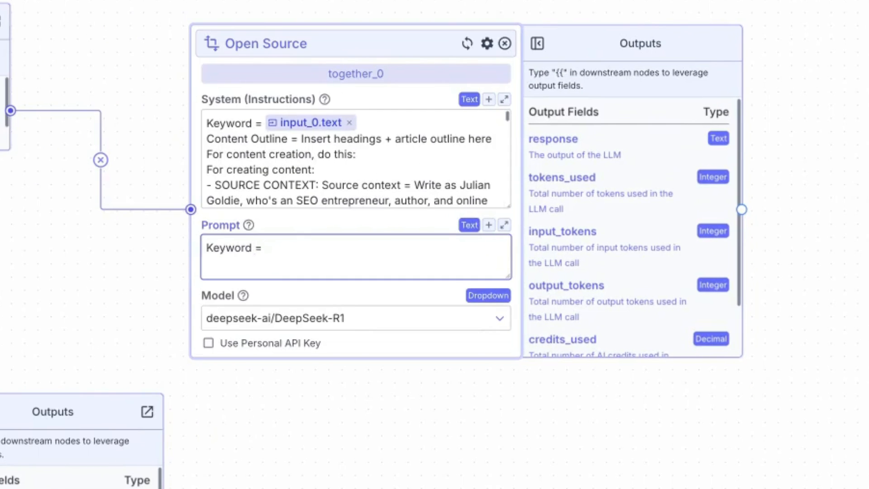
text( {{)
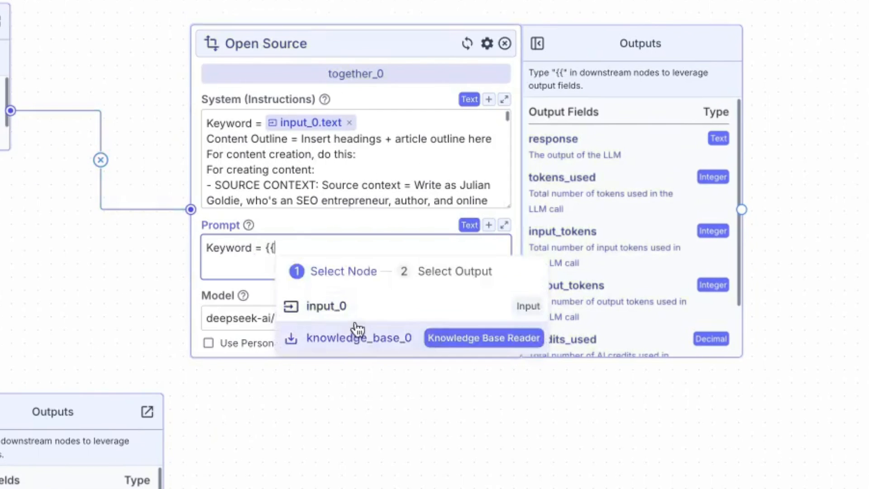
click(355, 308)
click(355, 309)
Step: Add "Use the source context from {{knowledge_base_0.chunks}} to create the content" below the Keyword line in the Open Source node's system instructions
click(436, 177)
key(Up)
key(Up)
key(Up)
key(Up)
key(End)
key(Return)
key(Return)
key(BackSpace)
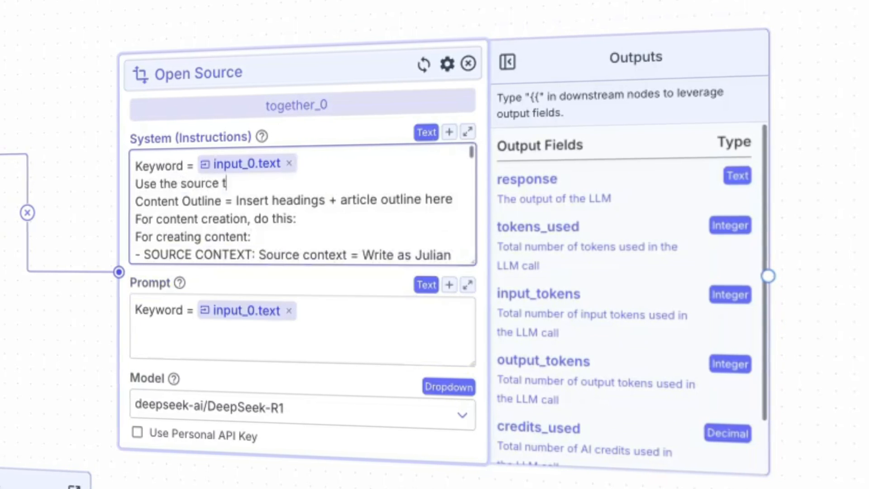
text(Use the source context from {{)
click(388, 289)
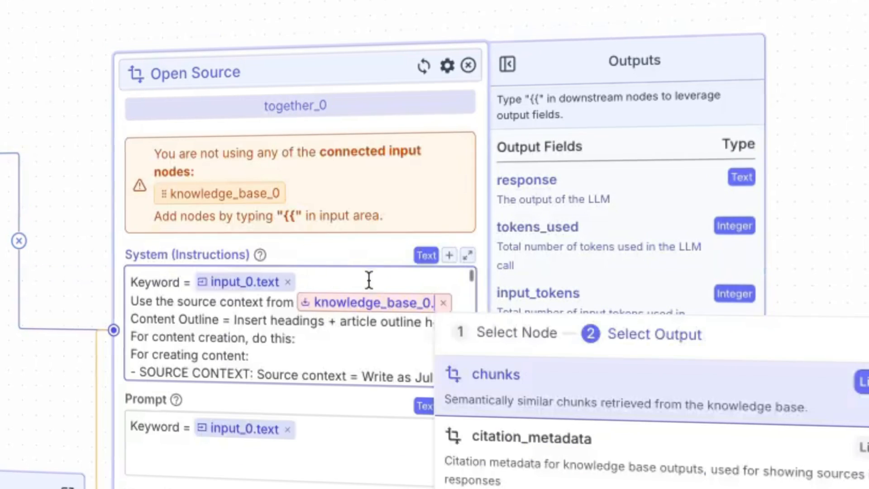
key(Return)
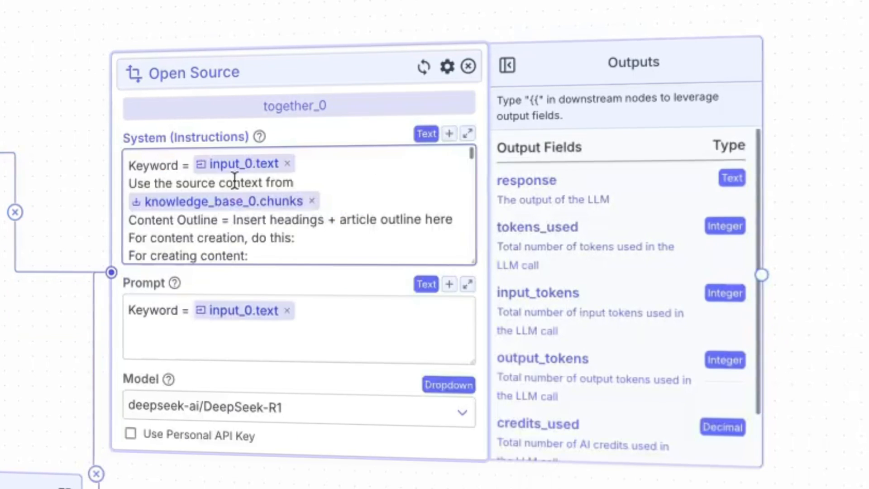
text(to create)
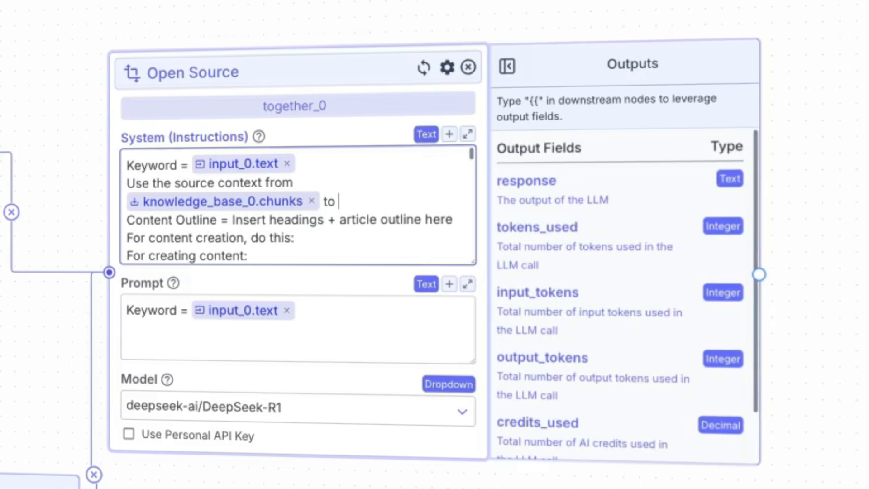
text( the content)
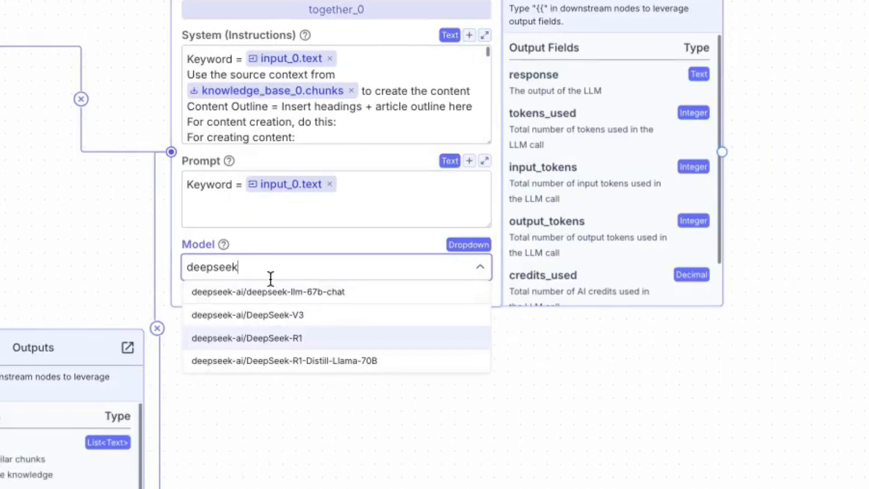
Step: Set the Open Source node's model to deepseek-ai/deepseek-llm-67b-chat and place a Chat Memory node below it
click(312, 293)
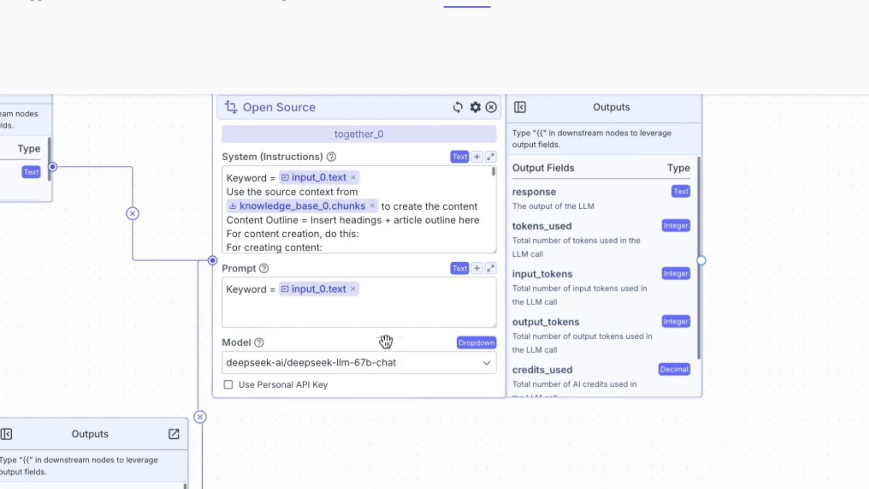
click(383, 320)
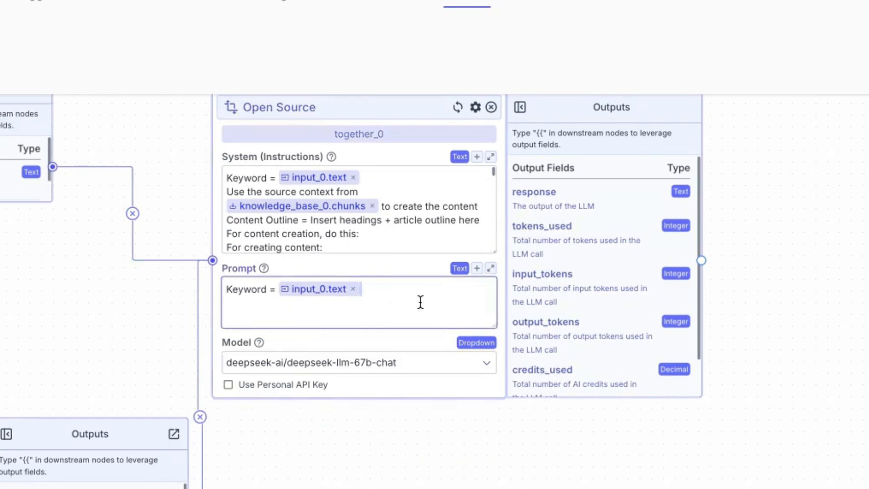
drag(74, 324, 113, 364)
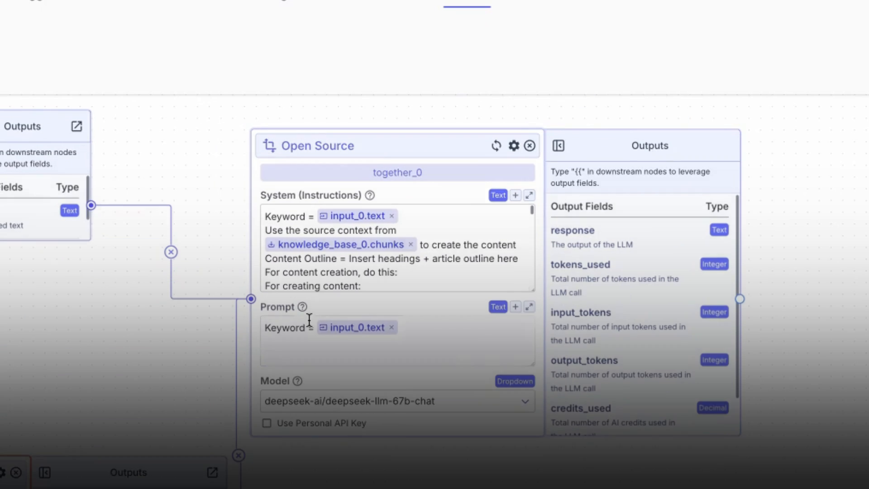
drag(46, 368, 347, 346)
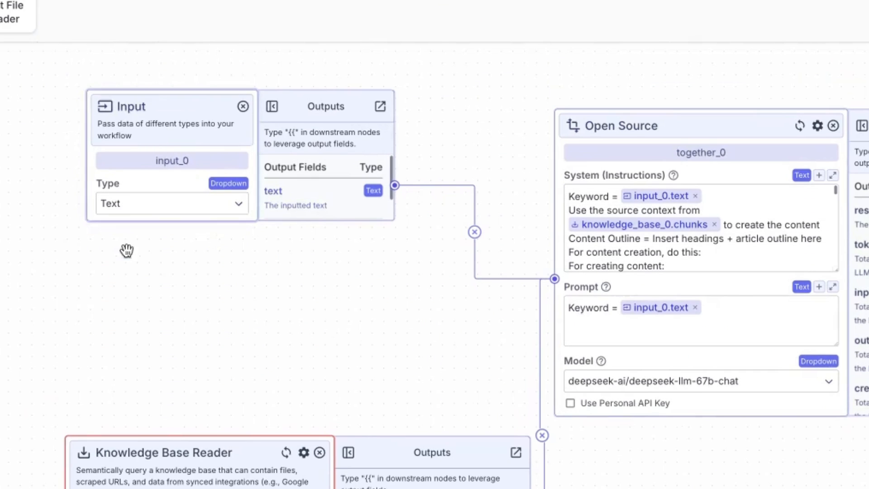
drag(453, 335, 328, 259)
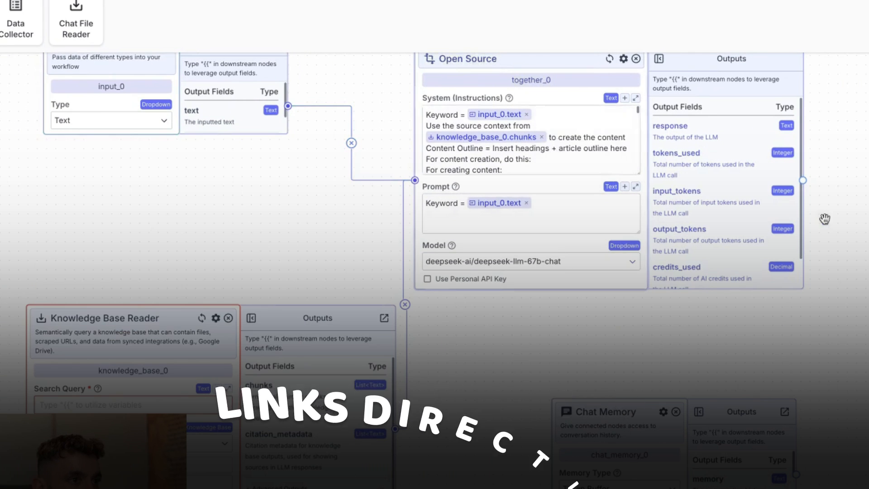
drag(825, 219, 868, 257)
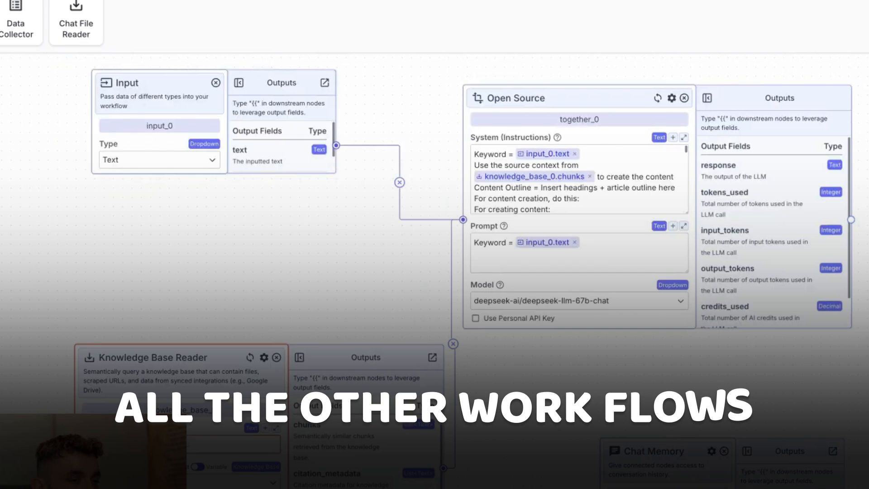
drag(733, 425, 731, 393)
drag(654, 415, 642, 392)
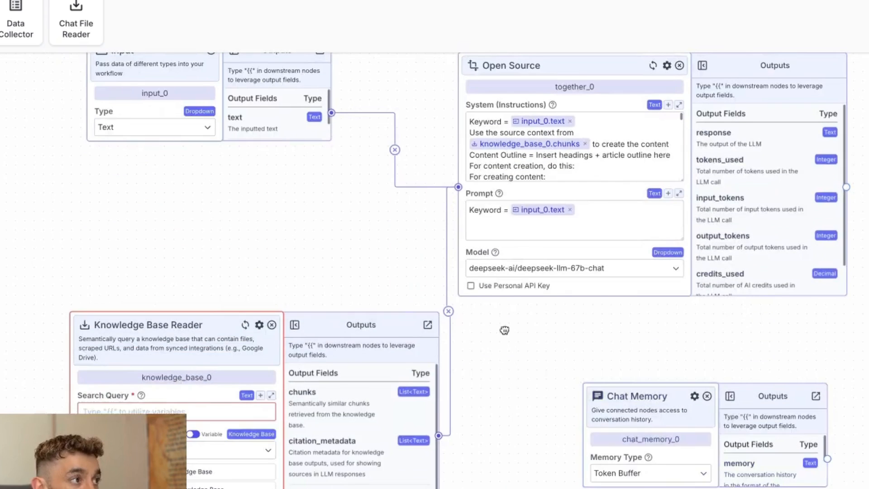
drag(505, 330, 519, 372)
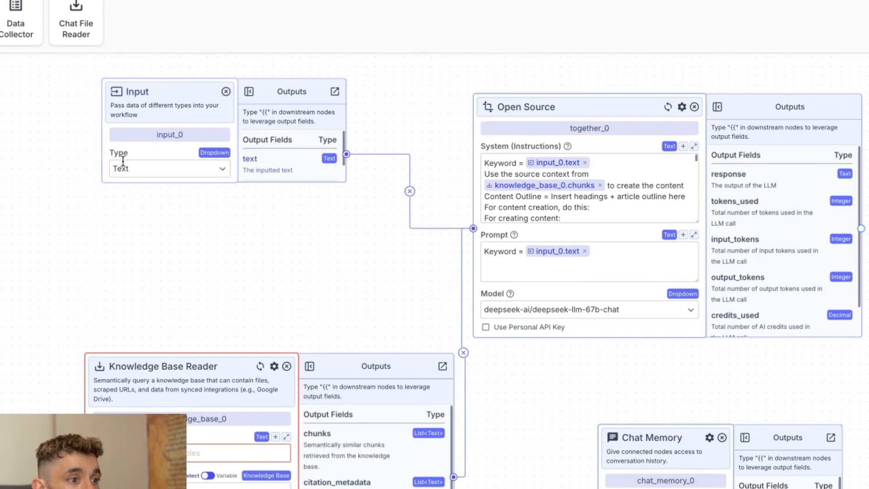
Step: Add "Remember my feedback from {{chat_memory_0.memory}}" below the Content Outline line in the Open Source node's system instructions
click(630, 195)
key(Return)
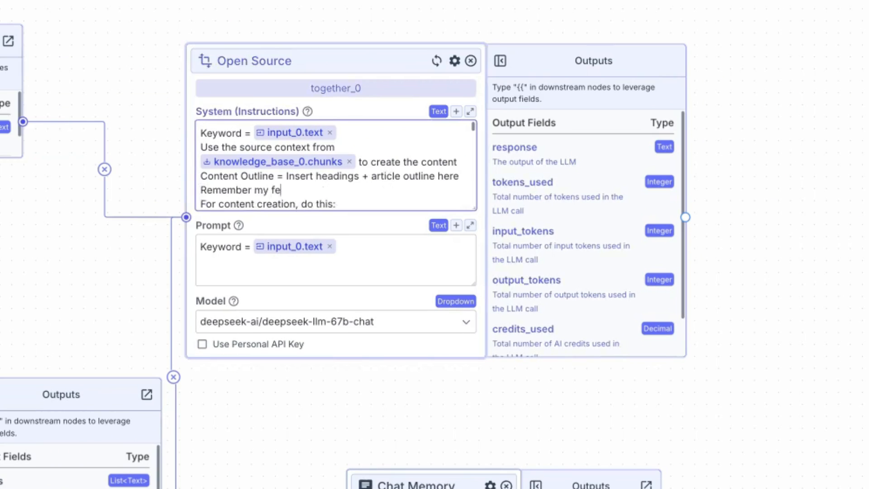
text(Remember my feedback from {{)
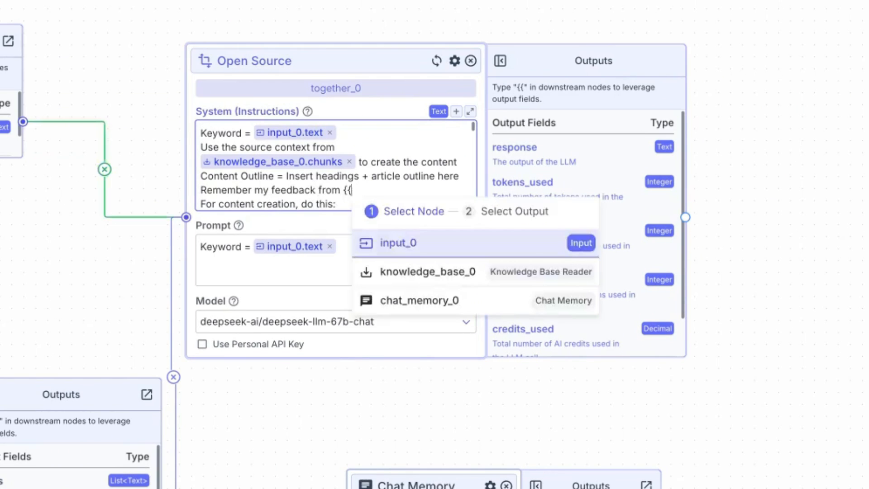
click(460, 301)
click(445, 334)
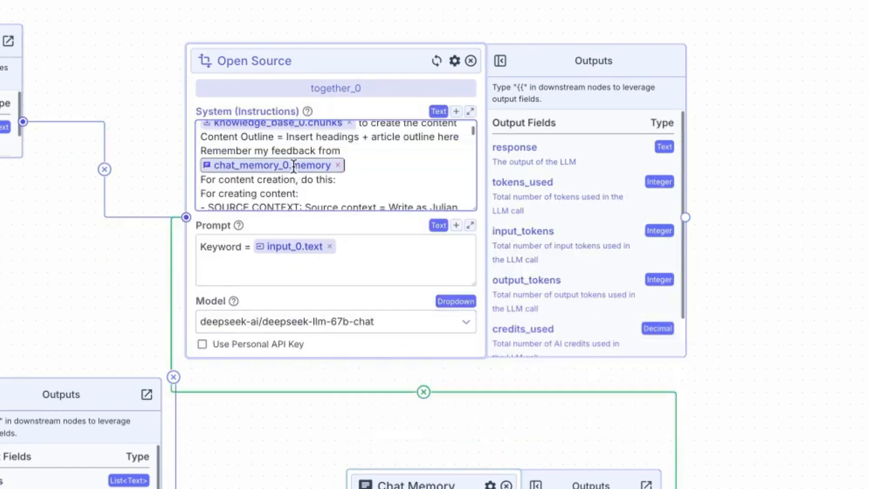
triple_click(260, 154)
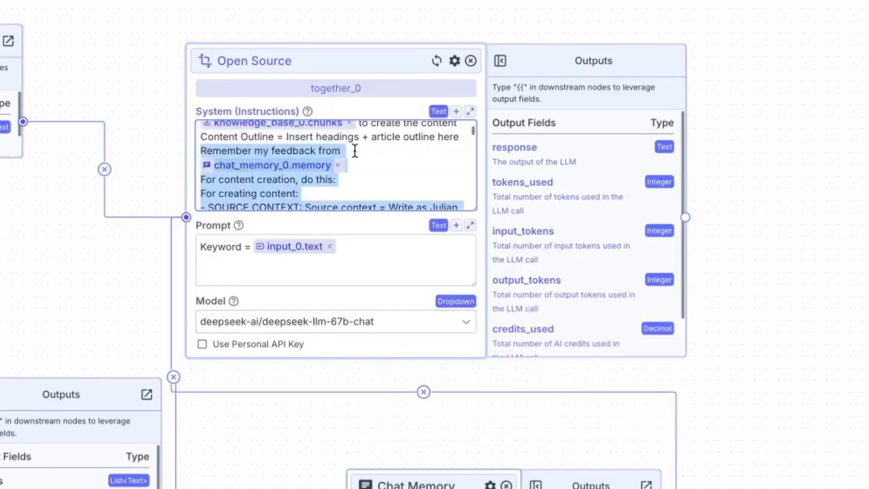
click(859, 360)
Step: Add an Output node beyond the Open Source node and set its Output field to the together_0.response variable
drag(865, 261, 415, 256)
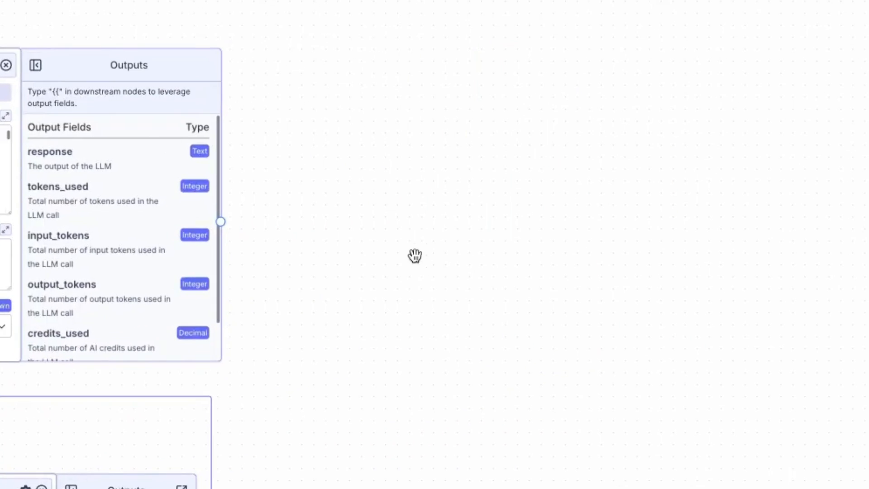
click(164, 59)
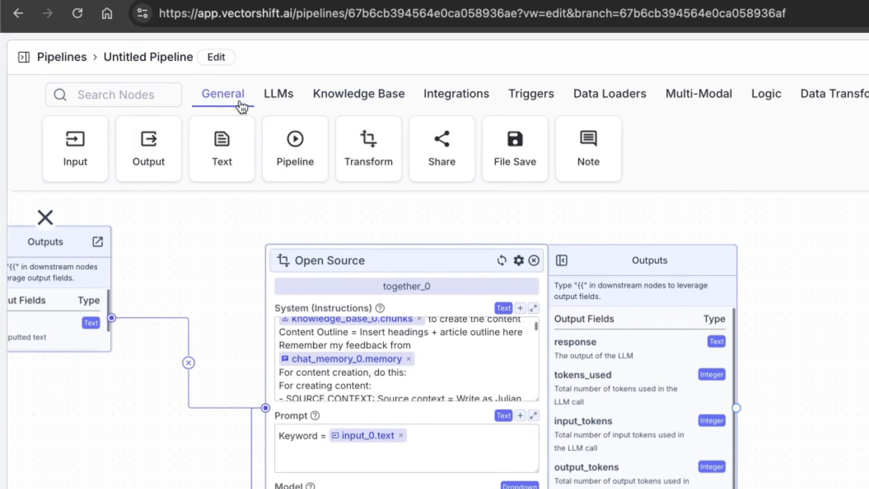
click(151, 123)
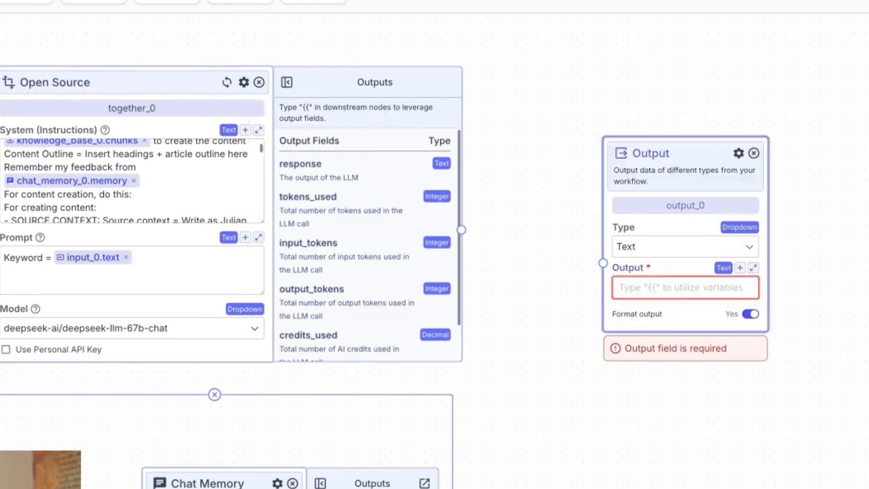
text({{)
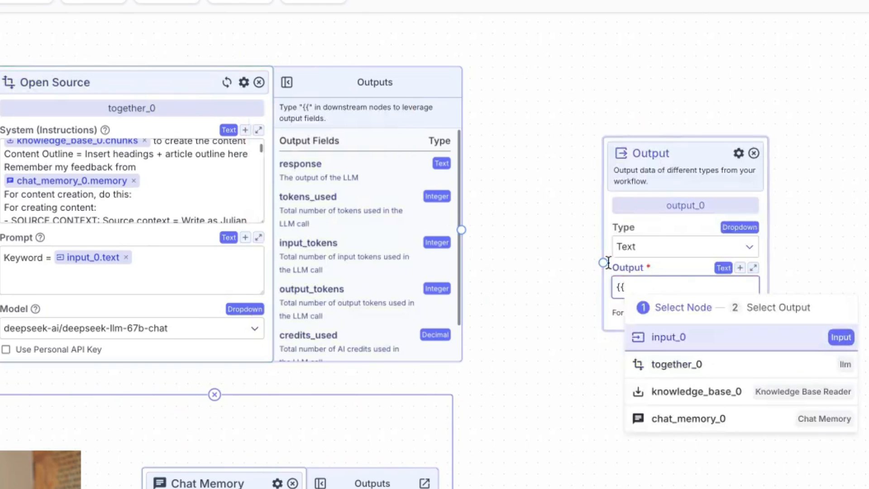
click(676, 369)
click(724, 449)
drag(479, 414, 816, 448)
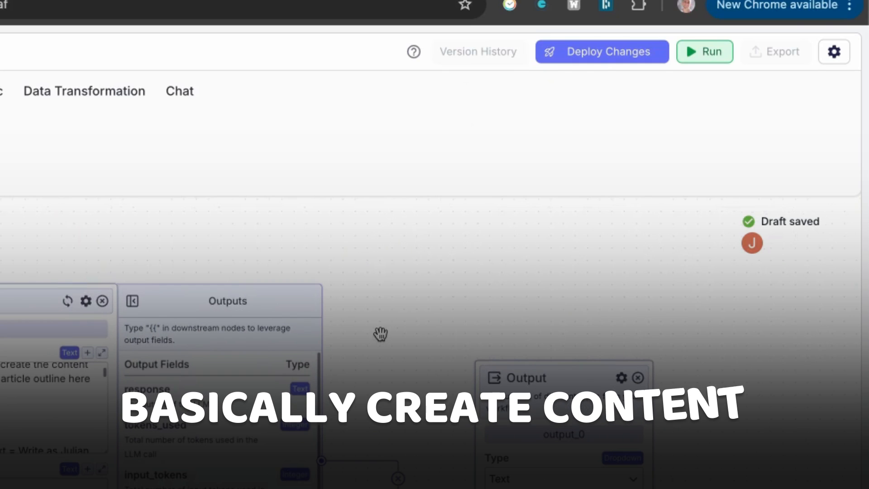
Step: Deploy the pipeline changes as a Patch version and look over the pipeline's export options
drag(381, 334, 363, 314)
drag(386, 402, 386, 292)
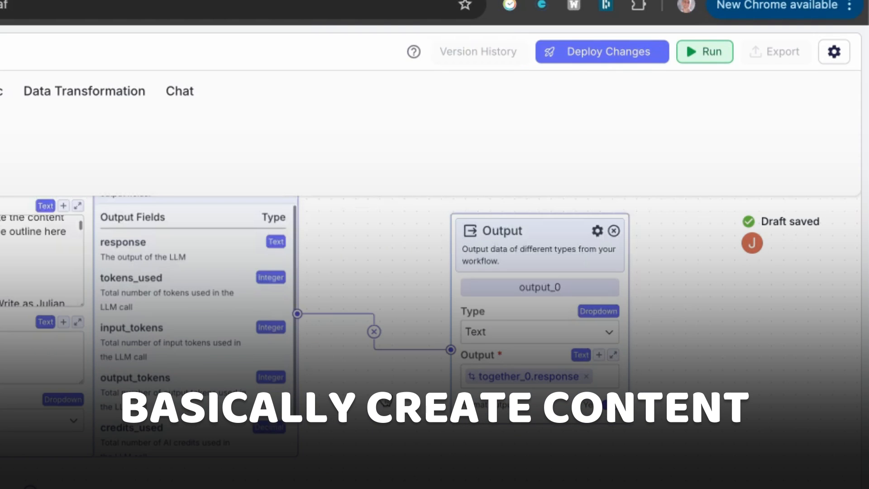
drag(374, 467, 365, 488)
scroll(344, 480, down, 3)
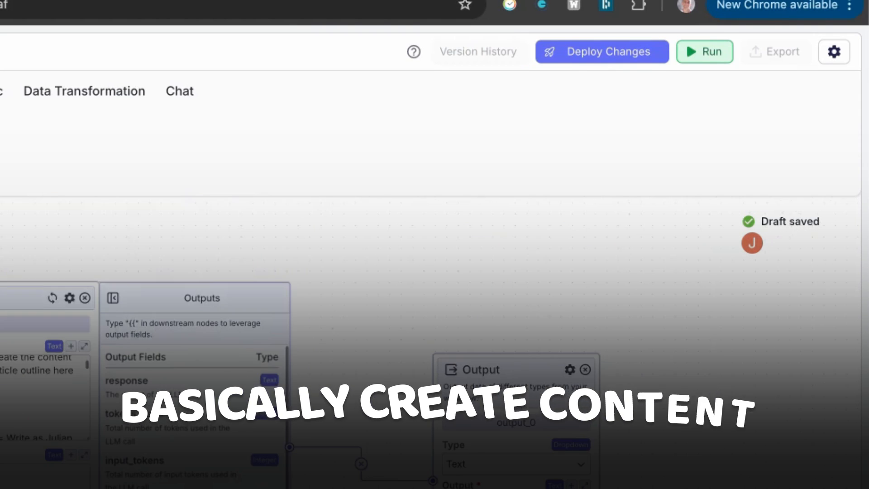
scroll(344, 480, up, 1)
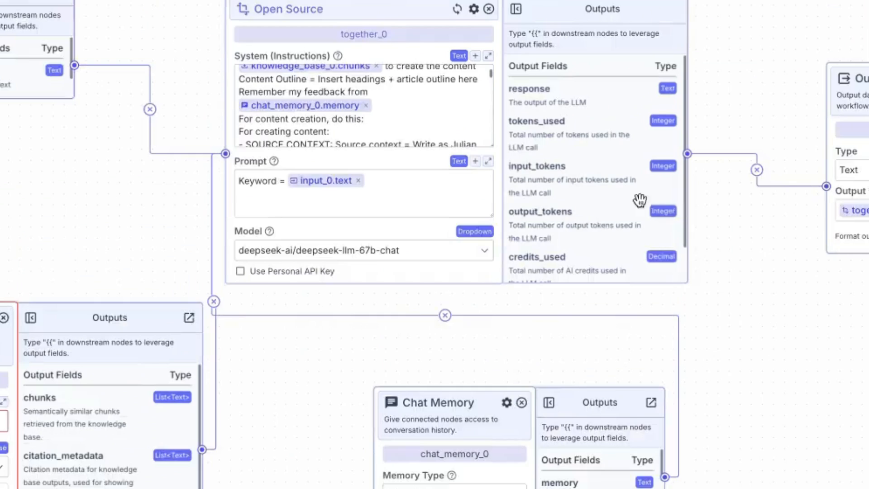
scroll(417, 107, up, 3)
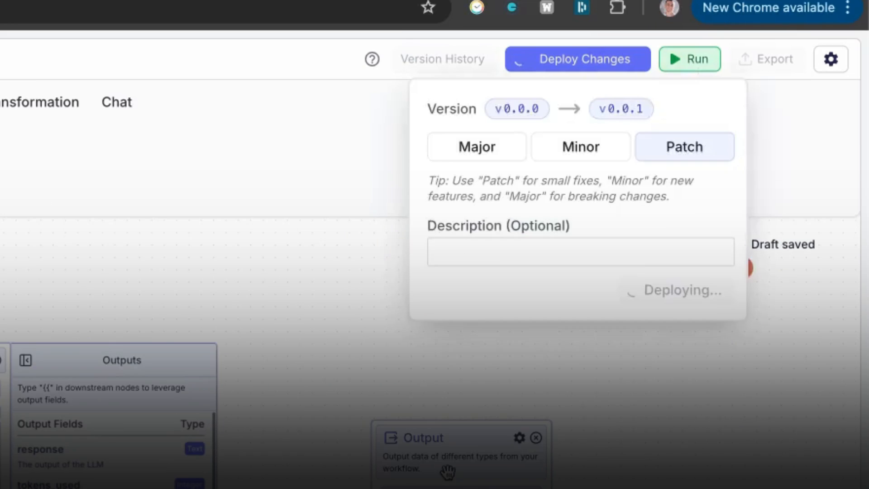
click(773, 59)
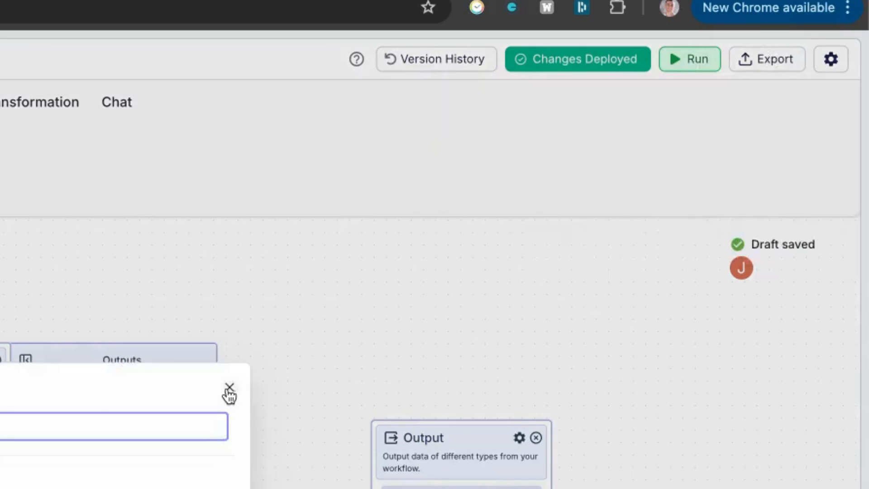
click(229, 389)
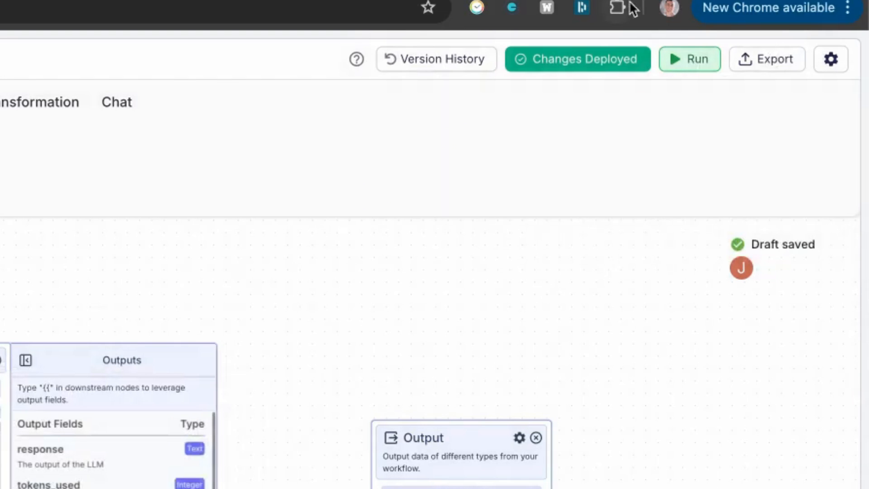
Step: Run the pipeline with SEO Training Japan as input_0, using the deepseek-ai/DeepSeek-R1 model
click(680, 56)
click(666, 184)
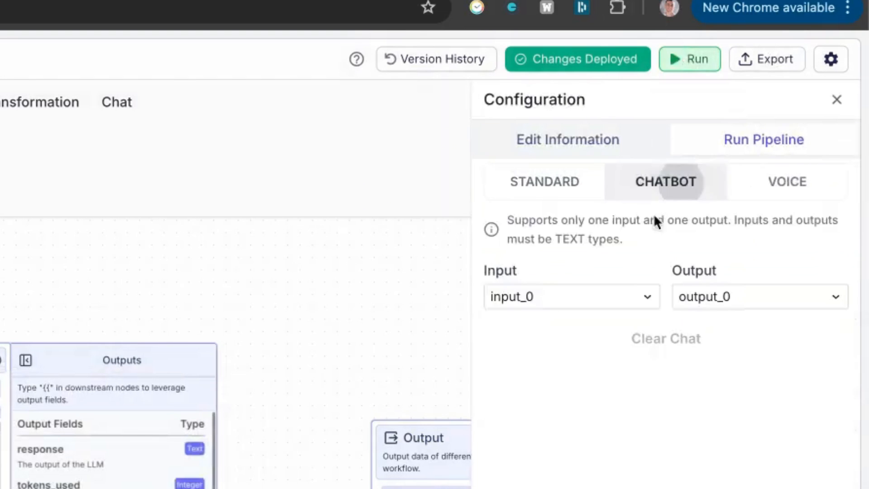
click(698, 188)
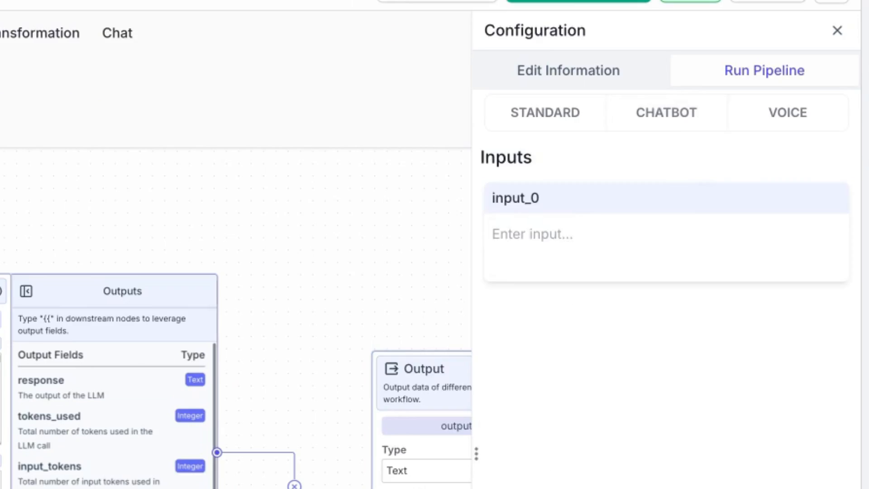
click(650, 452)
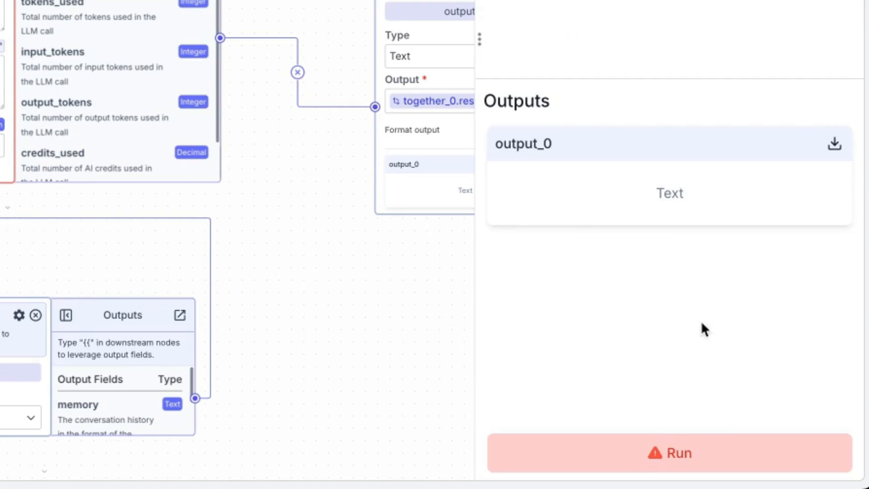
click(680, 453)
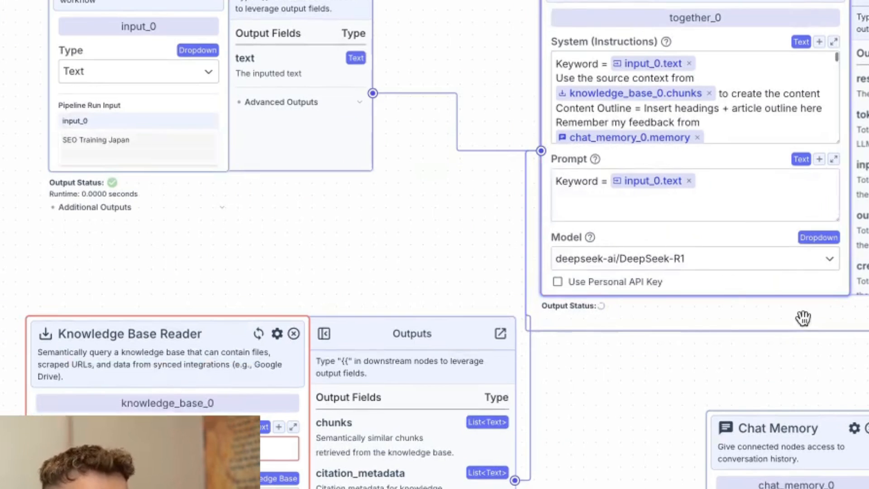
Step: Send "Keyword = SEO Training Japan" to the pipeline in Chatbot mode and review the generated article
scroll(792, 318, down, 1)
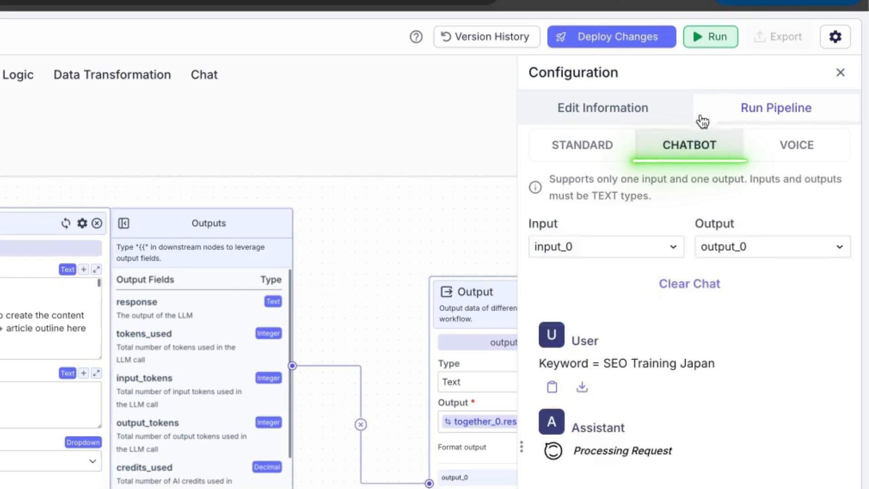
drag(546, 360, 727, 363)
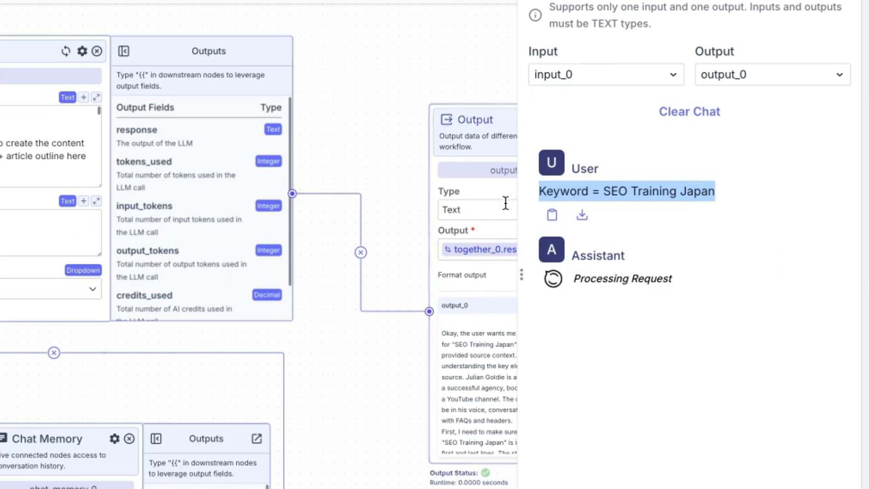
click(520, 291)
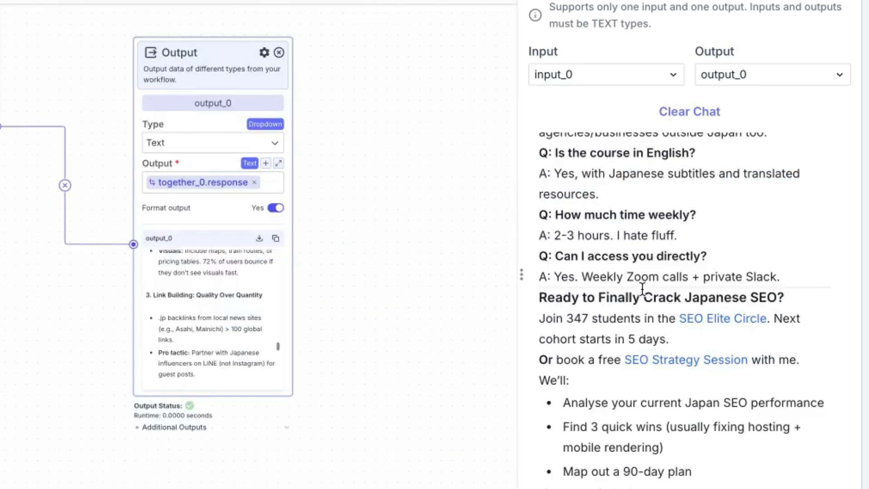
scroll(642, 288, up, 15)
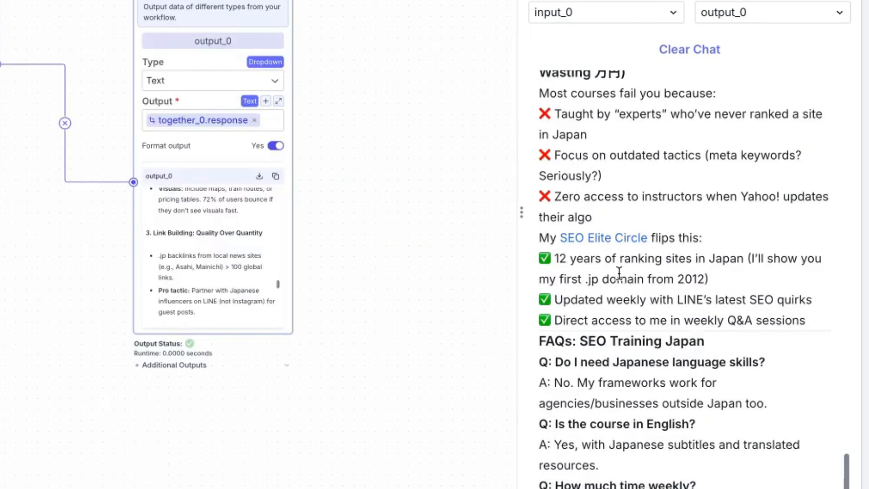
scroll(574, 265, down, 20)
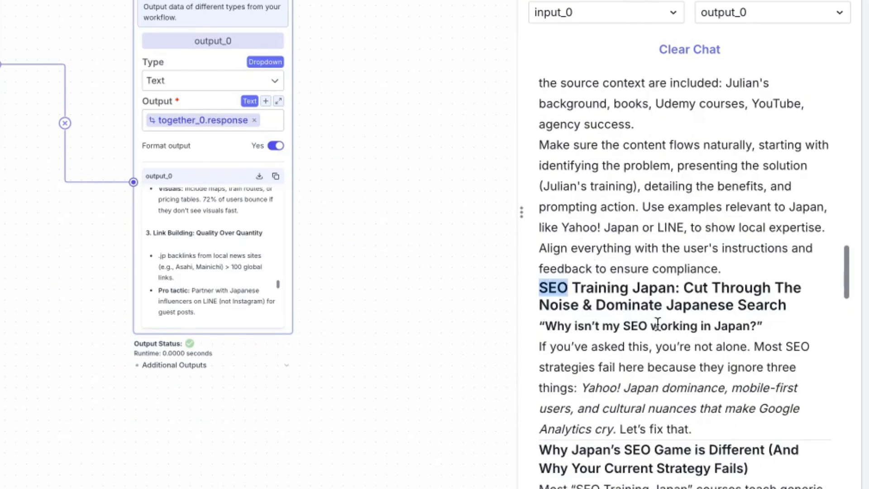
Step: Copy the generated SEO Training Japan article from the chat reply into a Google Docs document
key(ctrl+a)
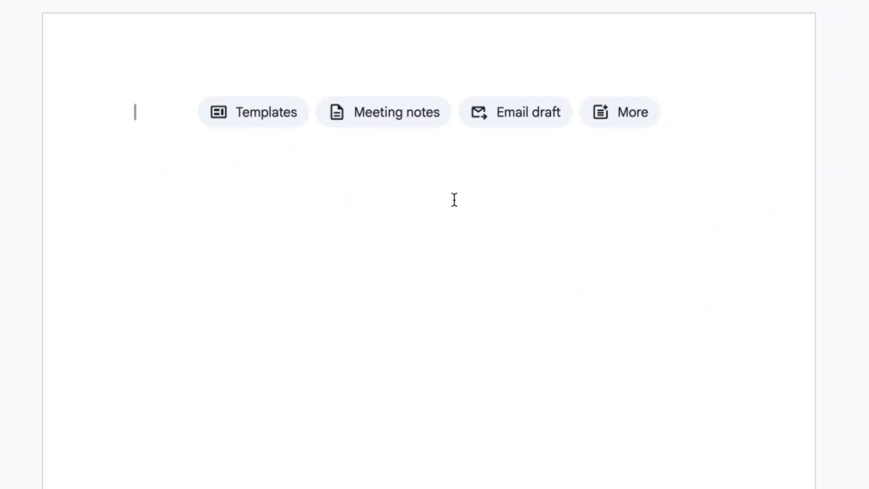
key(ctrl+v)
scroll(289, 185, up, 15)
scroll(289, 184, up, 15)
Step: Examine the pasted article's title and introductory paragraphs for keyword use and tone
drag(135, 116, 783, 205)
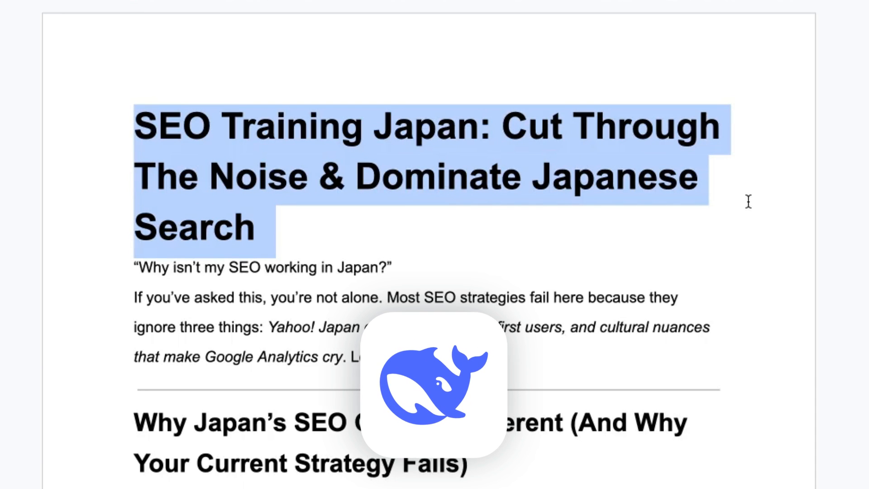
key(super+plus)
scroll(749, 173, down, 5)
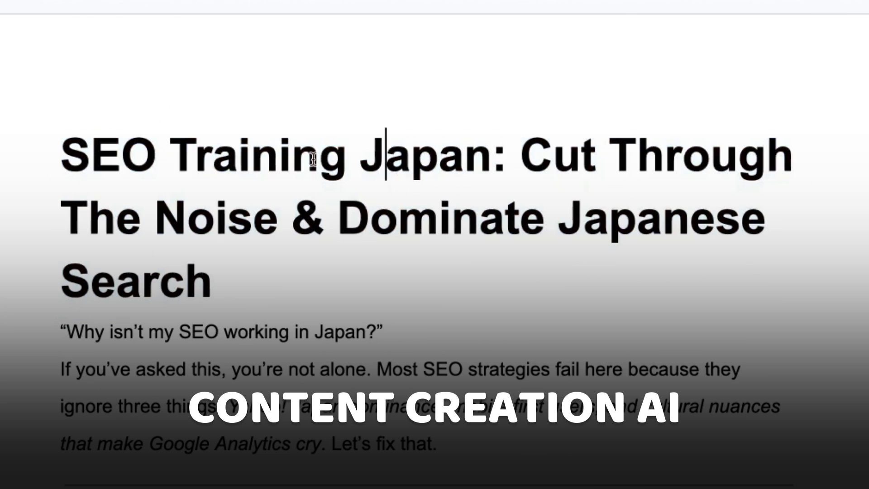
drag(87, 154, 330, 217)
click(353, 240)
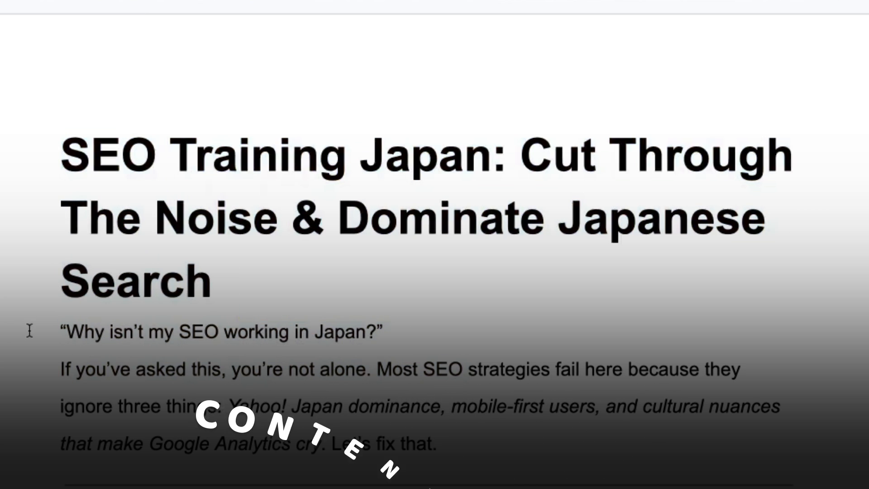
drag(61, 333, 419, 337)
click(238, 334)
drag(62, 369, 220, 373)
drag(220, 255, 234, 319)
drag(344, 324, 462, 324)
click(446, 297)
drag(34, 33, 563, 313)
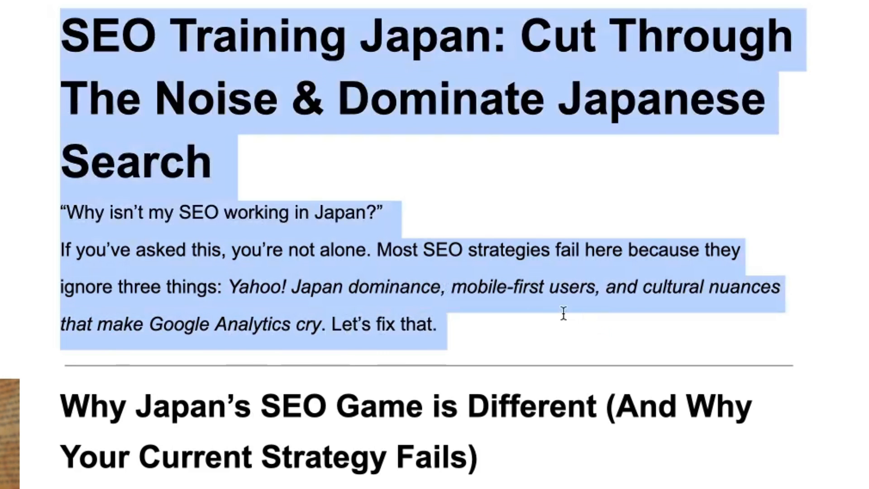
Step: Check the SEO Elite Circle link in the article's course-selection section against The SEO Elite Circle community page
scroll(564, 313, down, 15)
scroll(360, 304, down, 15)
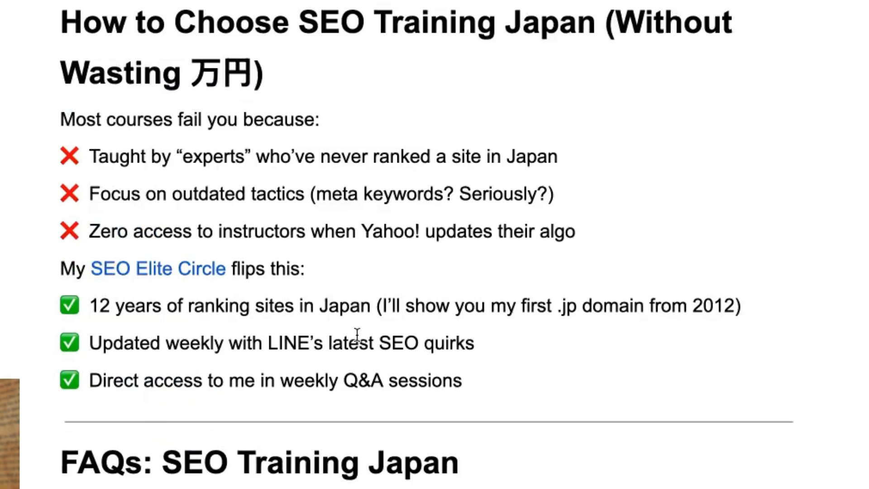
click(131, 48)
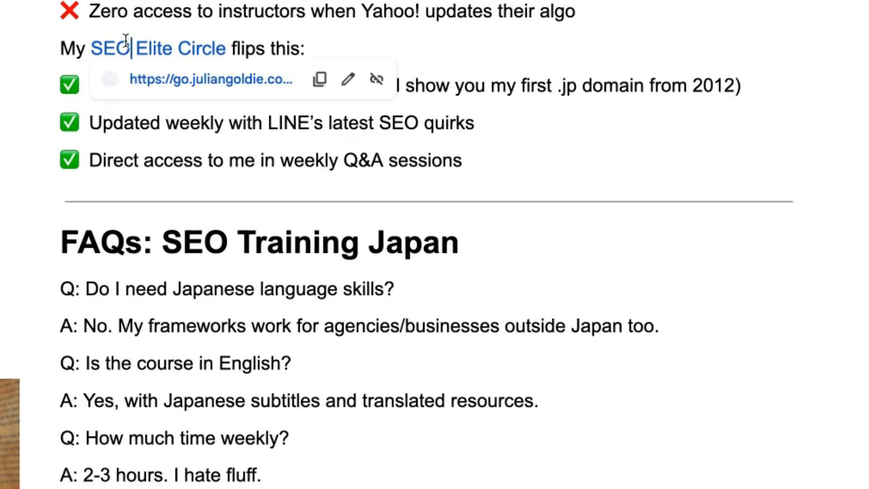
drag(29, 35, 310, 53)
click(16, 56)
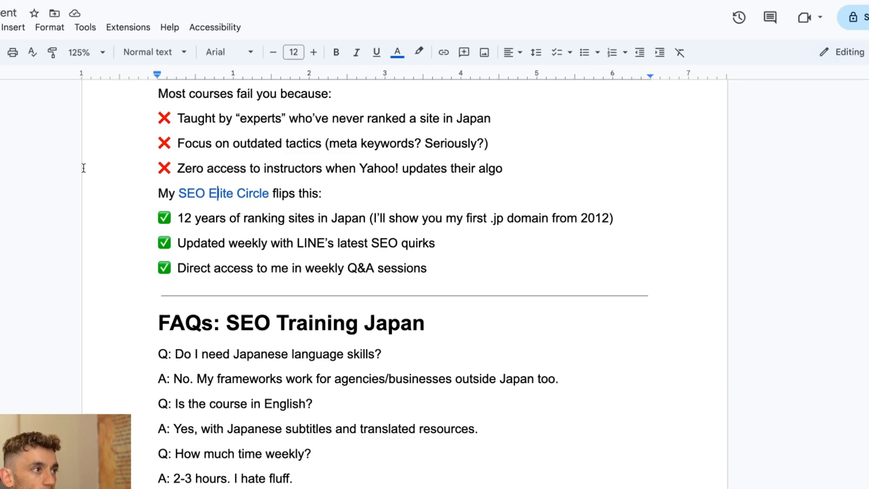
drag(84, 168, 531, 272)
click(532, 272)
scroll(330, 324, up, 4)
drag(123, 220, 539, 458)
click(521, 411)
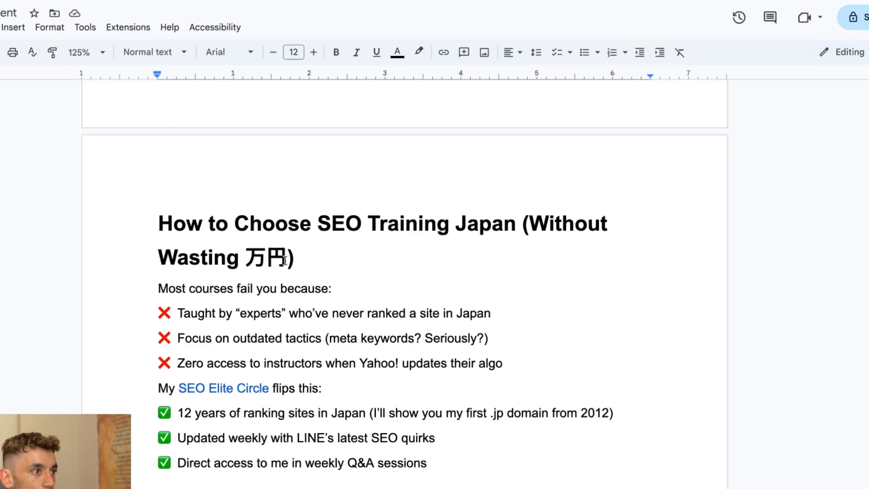
Step: Examine the "How to Choose SEO Training Japan" heading and its Japanese characters in the document
drag(287, 261, 245, 260)
drag(117, 214, 408, 262)
click(194, 211)
drag(117, 202, 551, 250)
click(276, 246)
drag(286, 258, 236, 258)
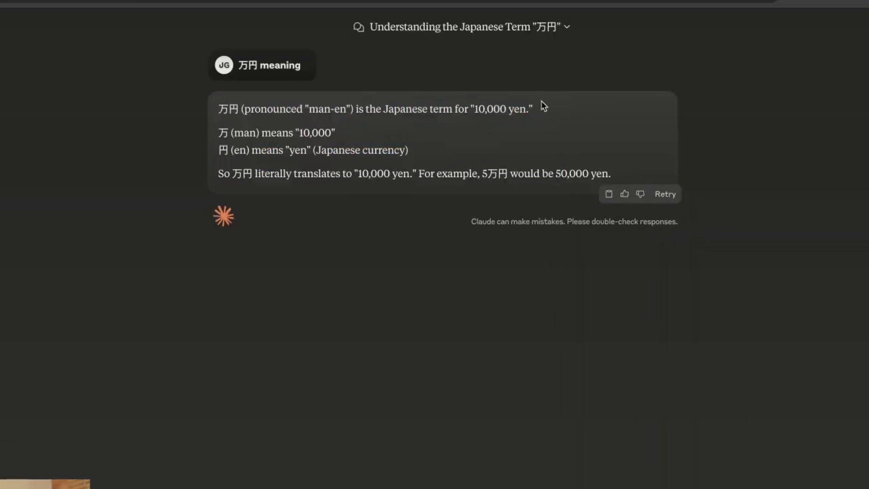
drag(562, 161, 18, 172)
click(17, 172)
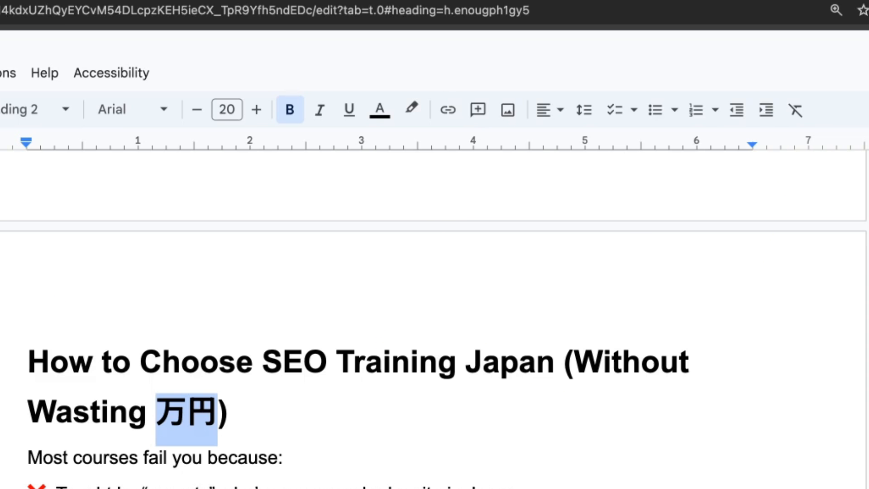
click(276, 322)
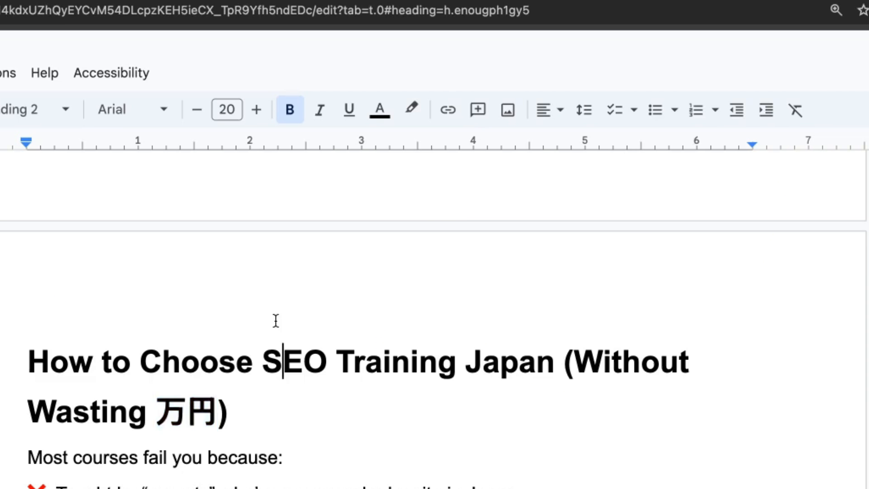
Step: Read through the rest of the article, including the FAQs, closing call to action and keyword list
scroll(3, 52, down, 1)
drag(18, 63, 596, 406)
click(596, 405)
scroll(571, 375, down, 10)
scroll(267, 120, up, 4)
drag(79, 58, 547, 479)
scroll(240, 482, down, 12)
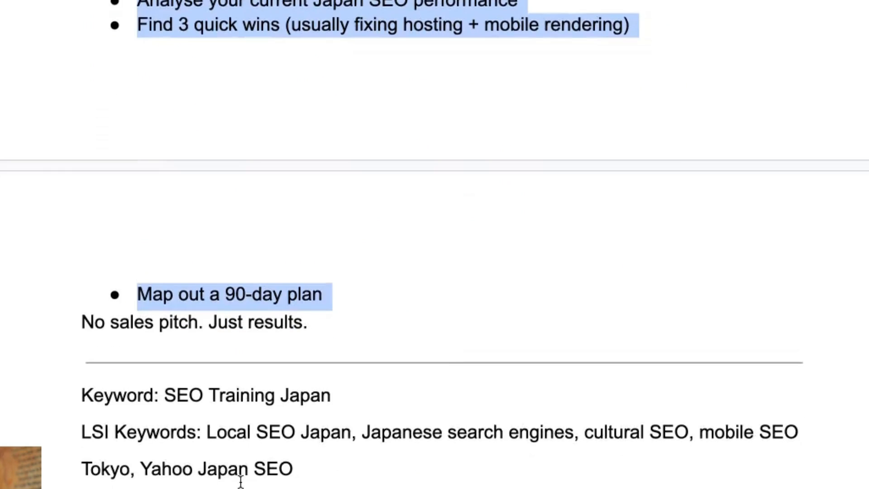
scroll(245, 283, up, 7)
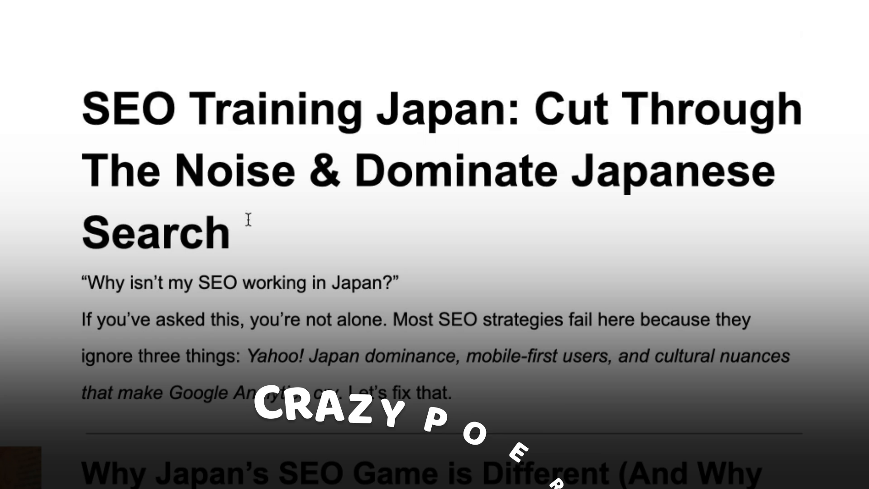
click(58, 66)
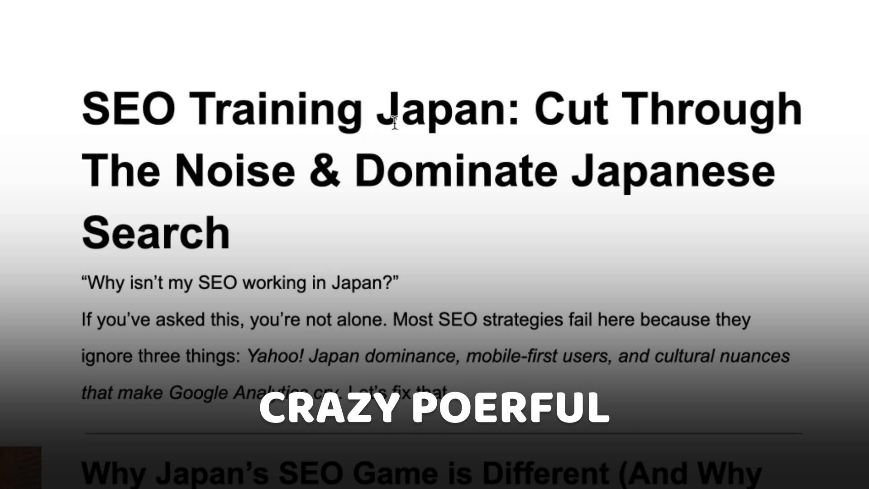
Step: Switch back to the VectorShift pipeline chat and highlight the original keyword message at the start of the conversation
scroll(429, 219, down, 15)
scroll(519, 281, up, 15)
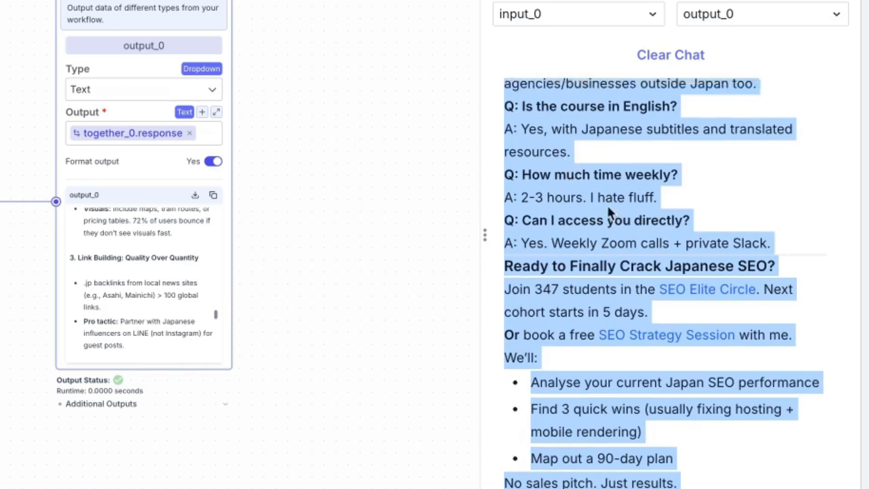
scroll(608, 205, up, 10)
triple_click(682, 140)
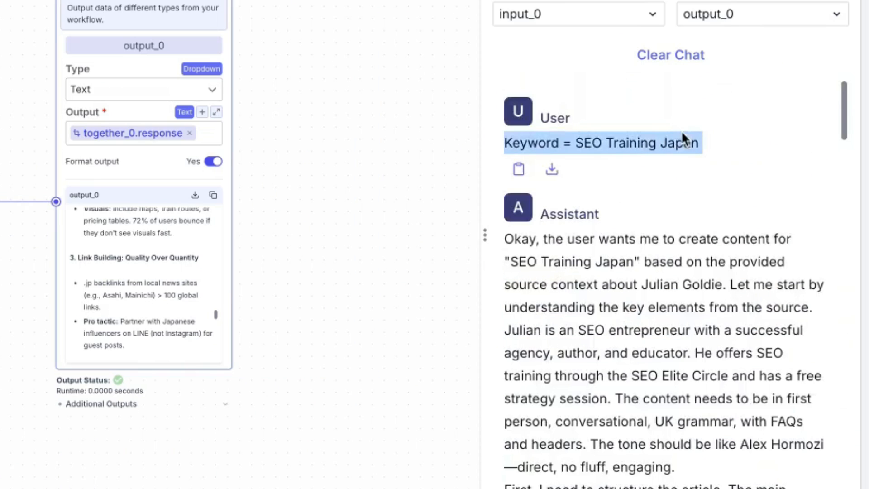
Step: Close the run configuration, deploy the pipeline's changes and choose to export the pipeline as a chatbot
click(660, 399)
scroll(652, 412, down, 10)
scroll(651, 425, up, 15)
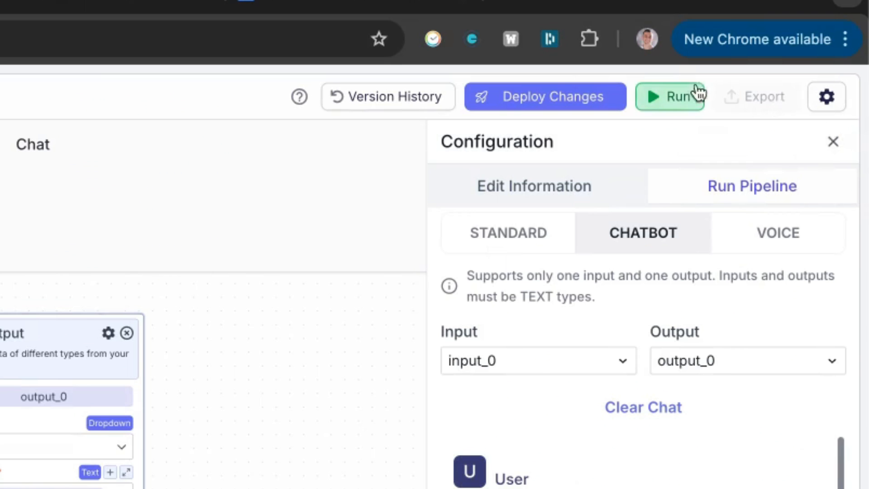
click(826, 97)
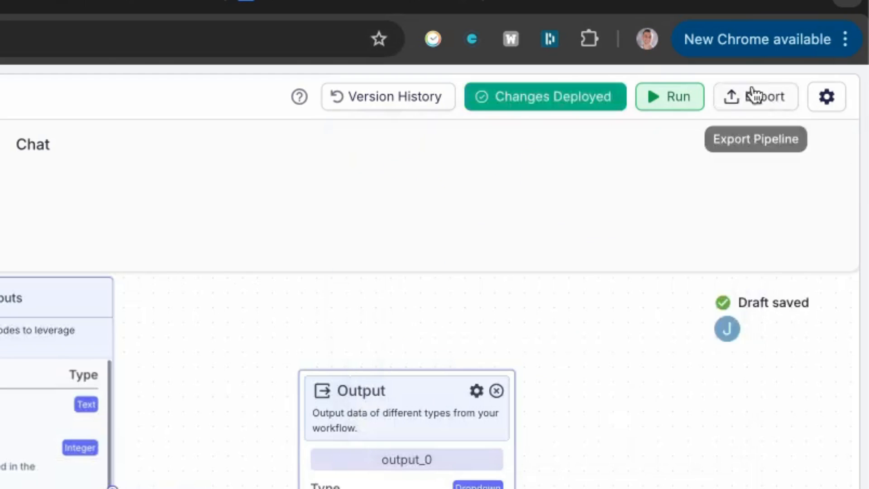
click(756, 96)
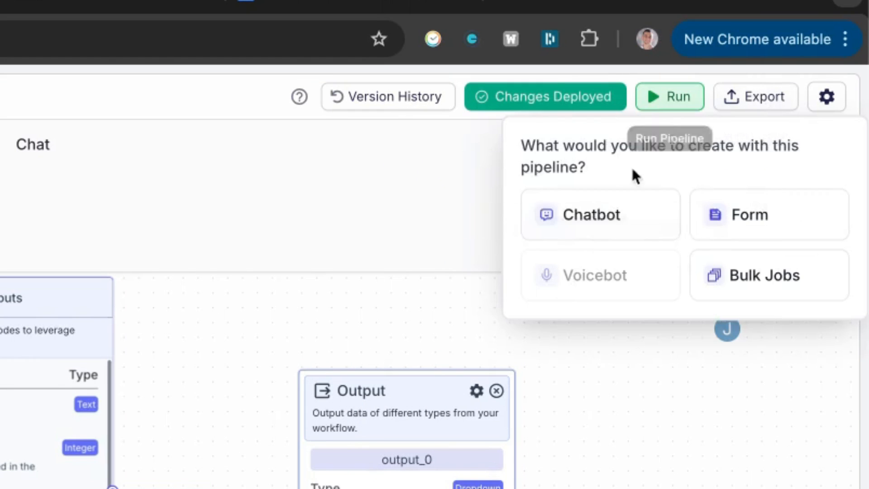
click(604, 218)
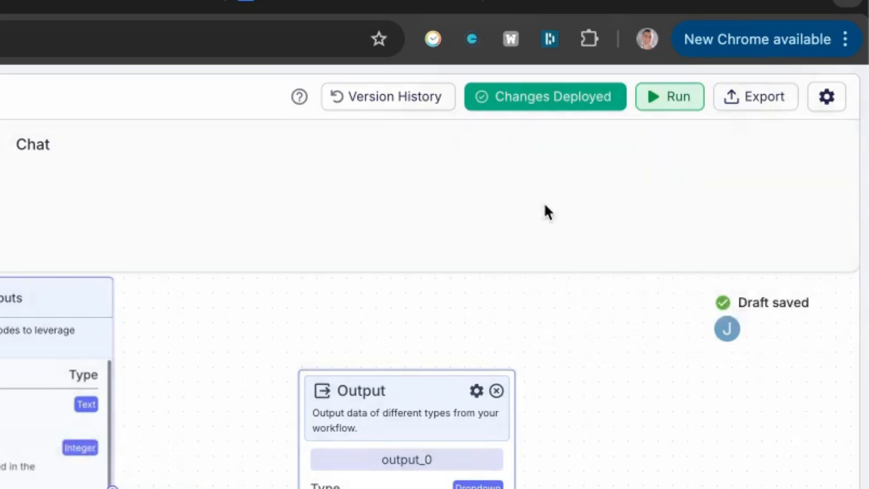
Step: Try to export the Content Creator pipeline as a chatbot named "DeepSeek 1 Click AI Agent For Content Creation"
click(754, 95)
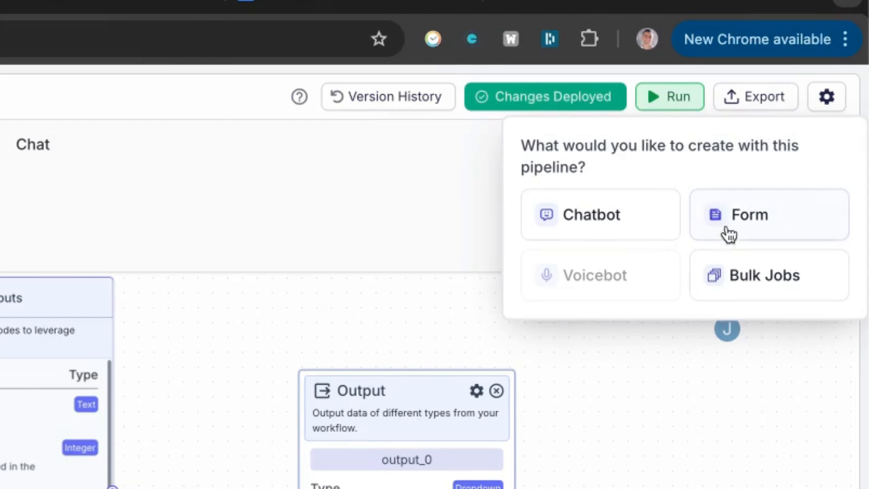
click(607, 229)
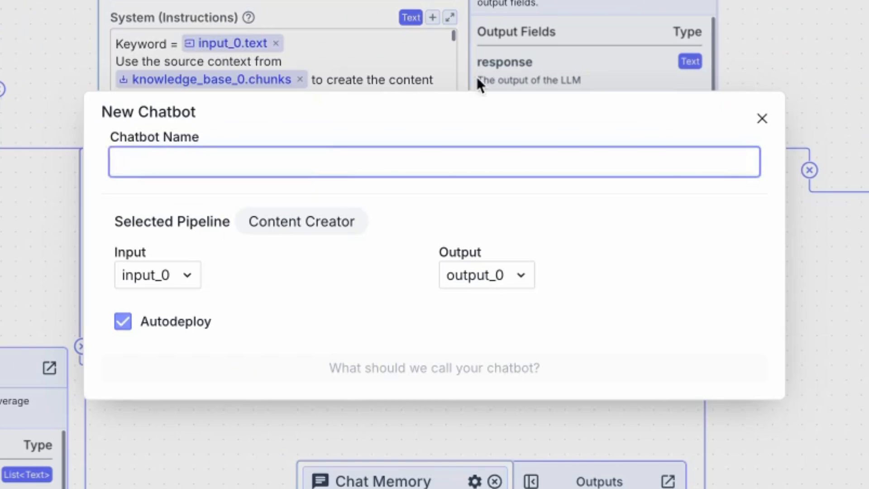
text(Deep)
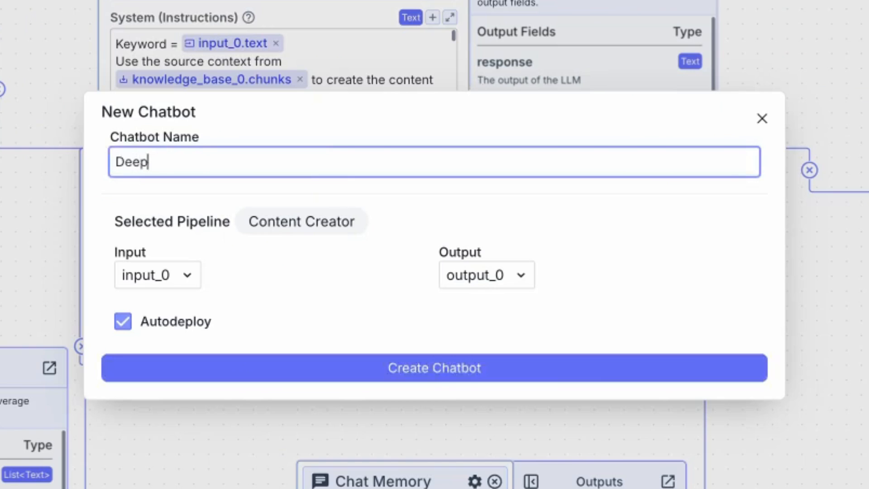
text(Seek 1 Click AI )
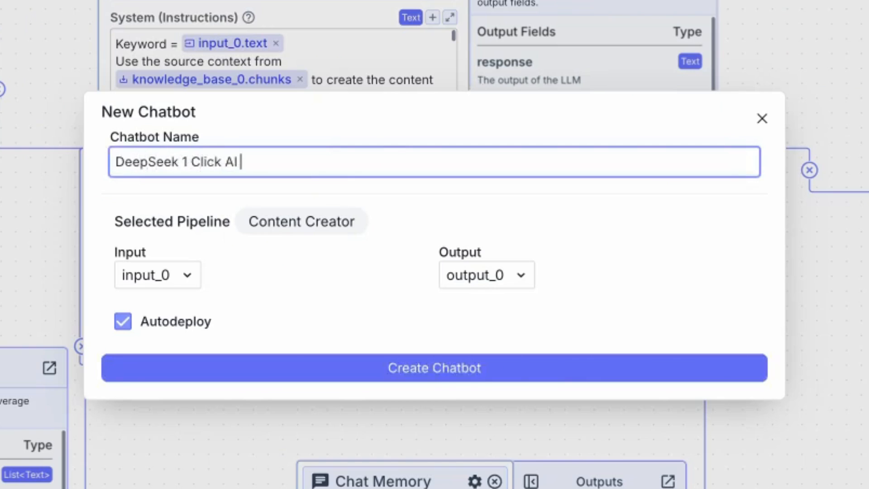
text(Agent For Content Creation)
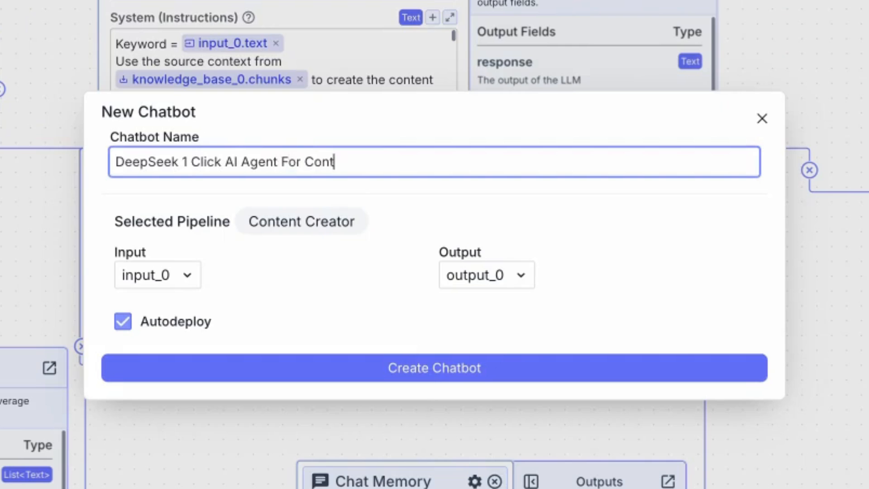
click(372, 367)
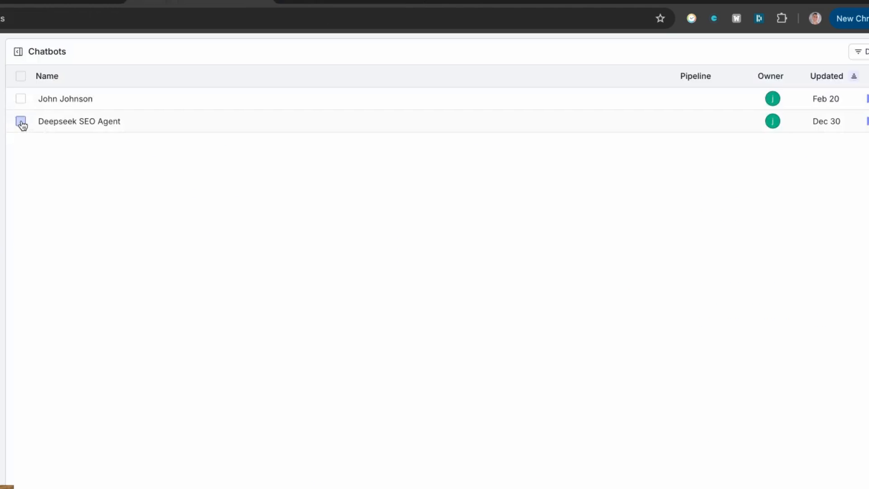
Step: Select both existing chatbots in the Chatbots list and delete them permanently
click(21, 122)
click(20, 99)
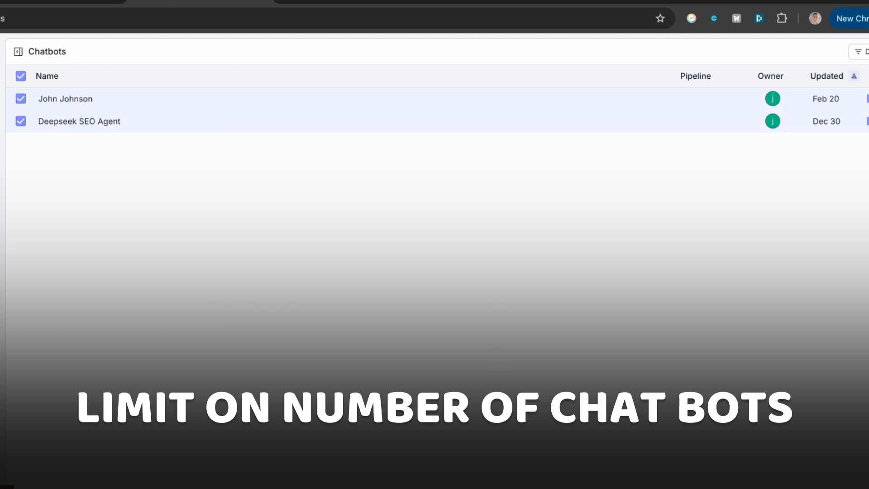
click(399, 485)
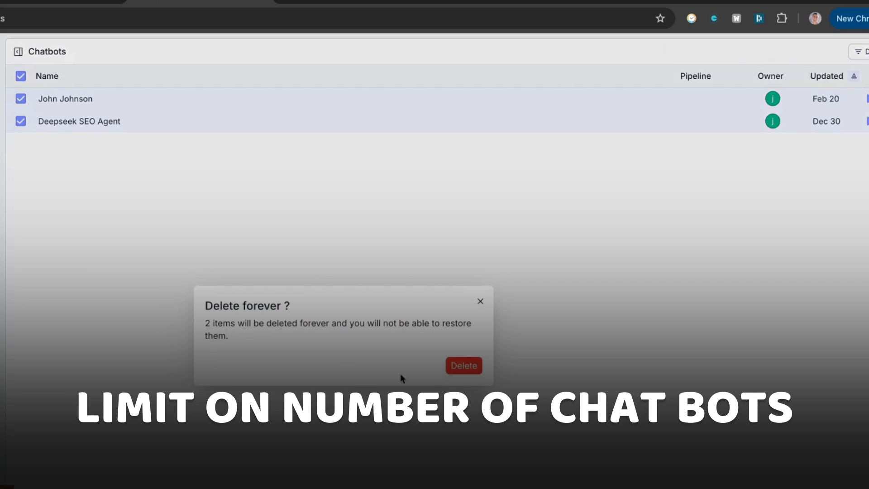
click(468, 369)
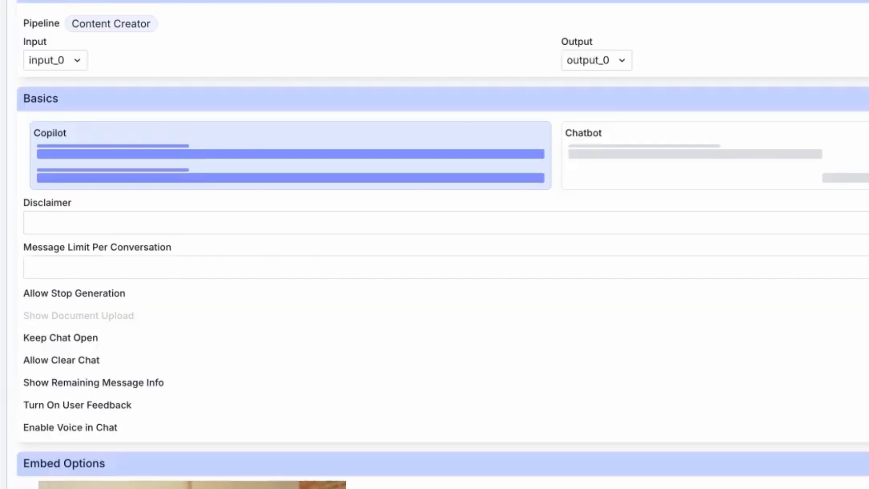
Step: Review the Content Creator chatbot's basic settings and embed options, and open its deployed chat page
scroll(726, 326, down, 2)
scroll(729, 326, up, 2)
click(674, 70)
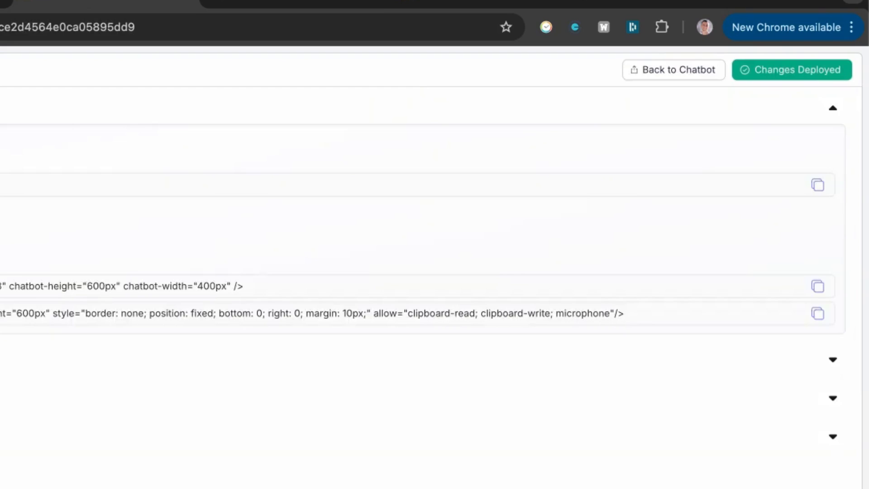
click(4, 185)
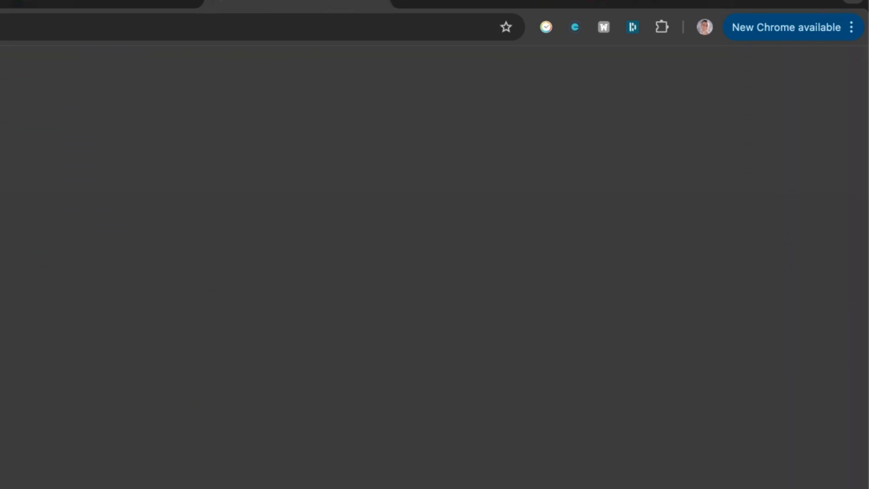
Step: Send the deployed chatbot an SEO keyword as a test message
click(389, 447)
text(SEO)
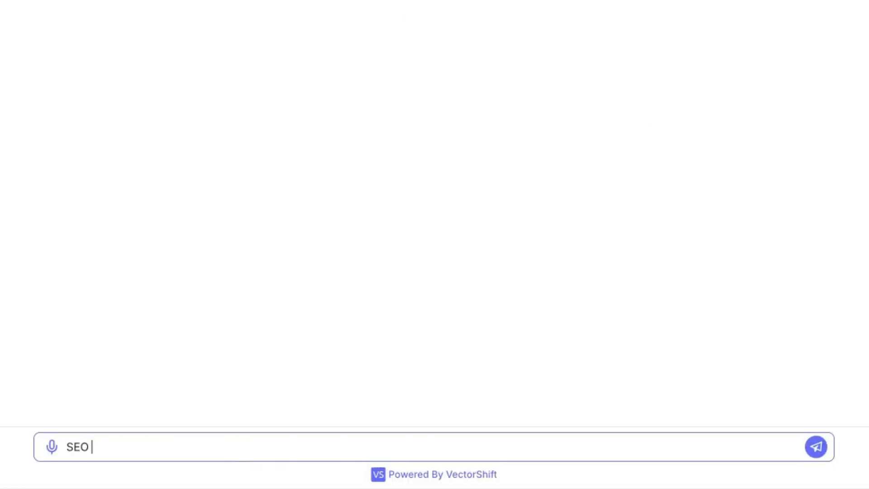
key(Return)
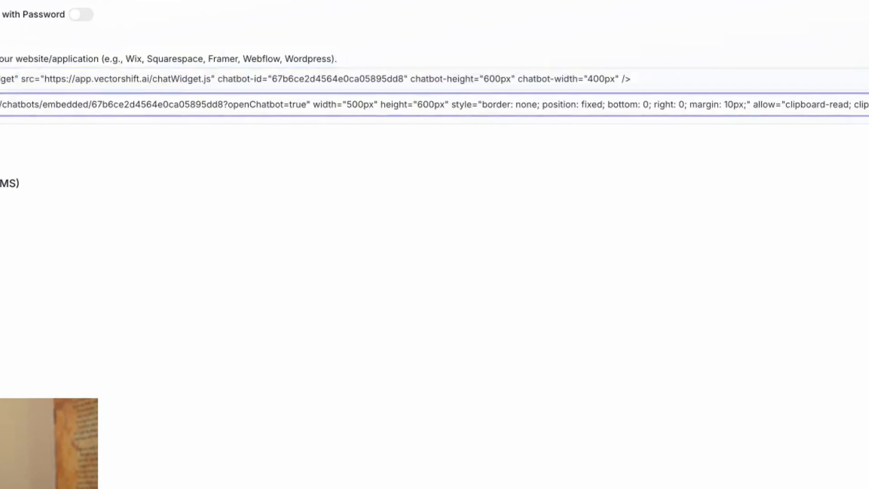
Step: Get the website embed code for the DeepSeek Agent chatbot from its link-sharing options
double_click(100, 205)
click(60, 222)
key(ctrl+c)
click(127, 201)
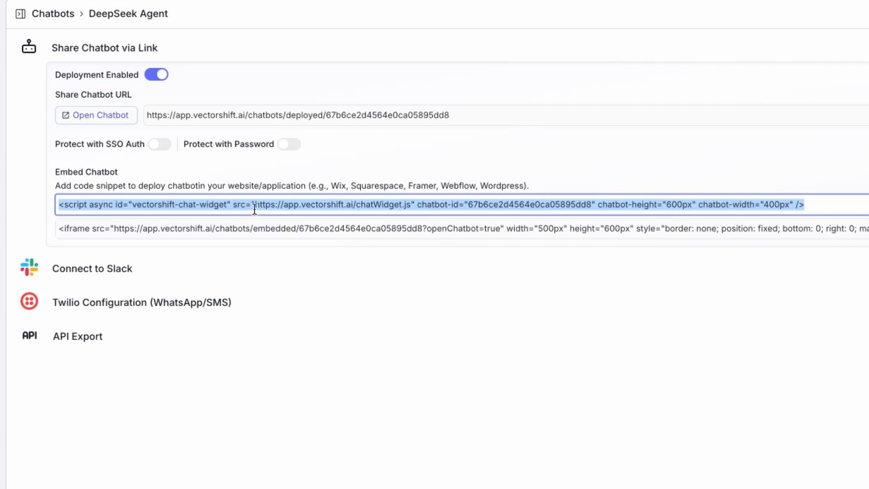
click(194, 408)
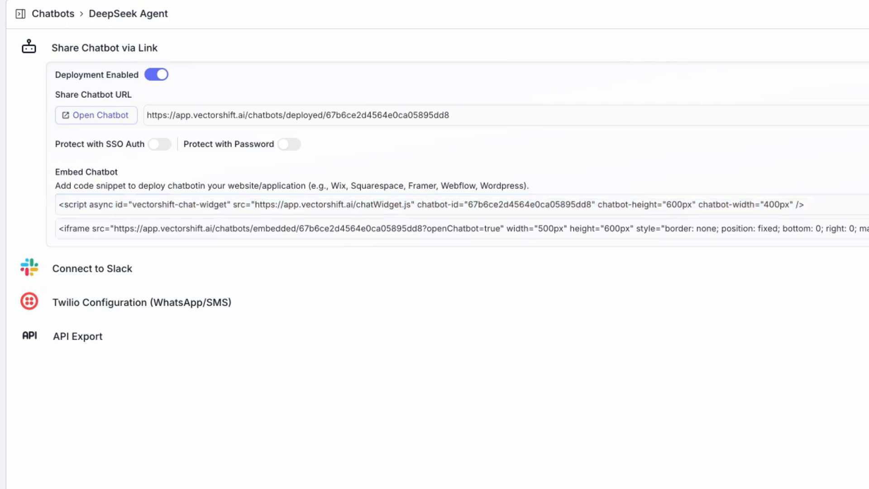
click(208, 198)
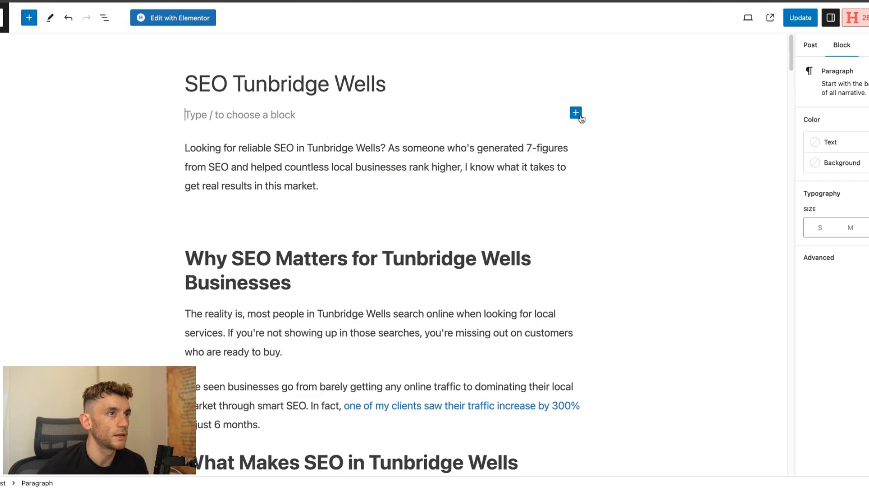
Step: Insert a Code block below the "SEO Tunbridge Wells" post title and paste the chatbot's iframe embed code into it
click(576, 113)
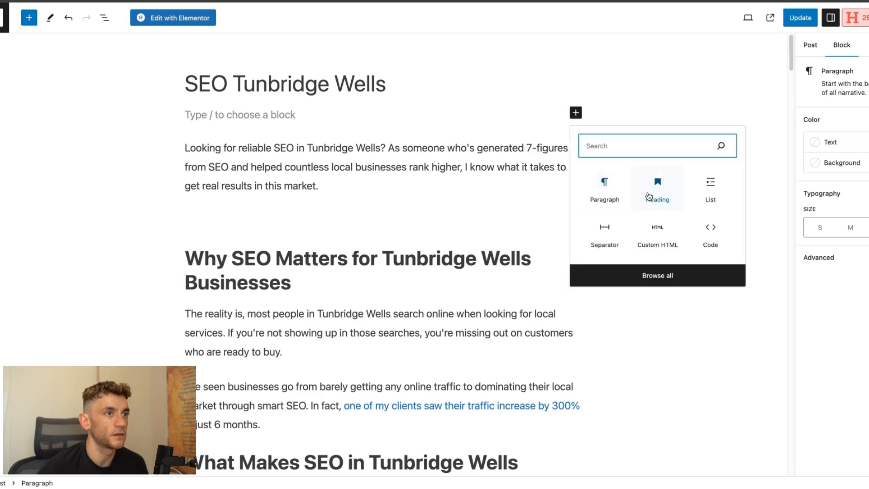
text(code)
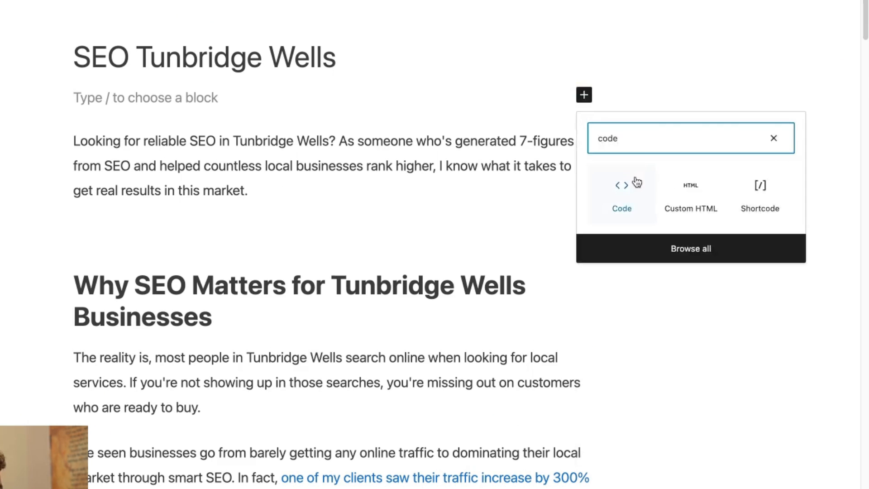
click(637, 182)
click(232, 120)
key(ctrl+v)
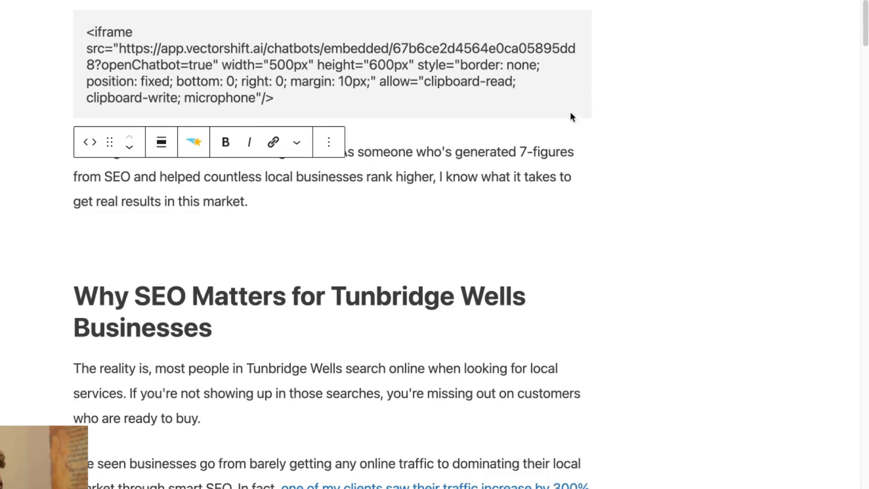
click(630, 162)
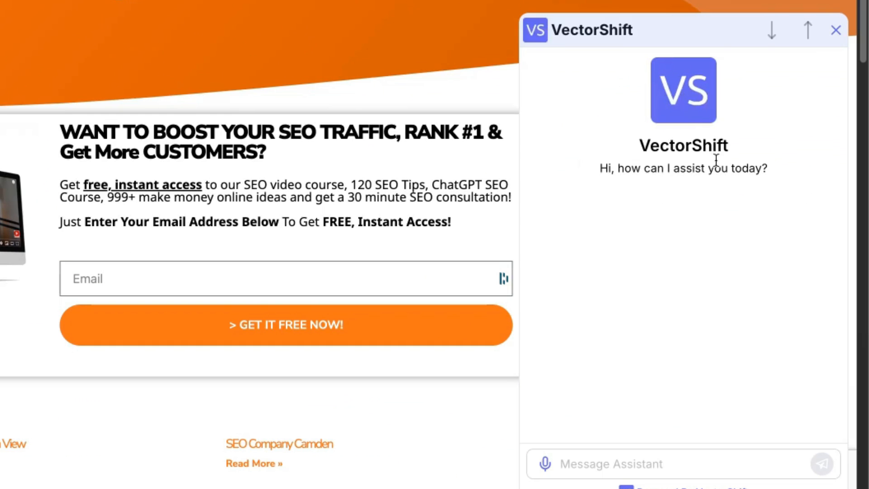
Step: Check the embedded VectorShift chat widget's greeting and message field on the live SEO Tunbridge Wells page
triple_click(716, 159)
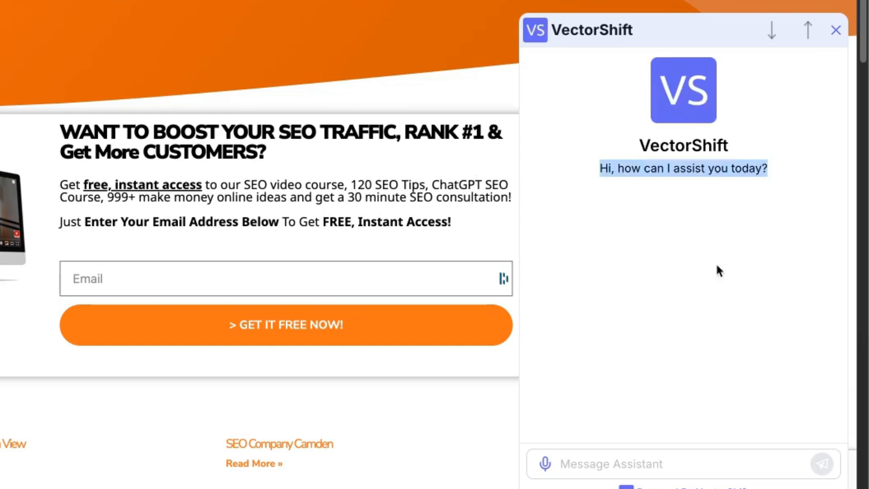
click(597, 476)
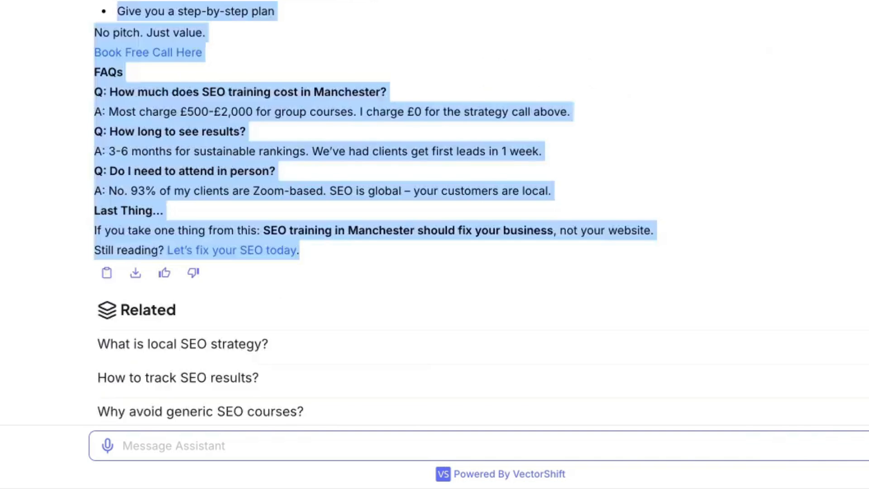
Step: Read through the chatbot's Manchester SEO article, including the three-step fix, free strategy session offer and FAQs
scroll(180, 2, up, 1)
click(180, 2)
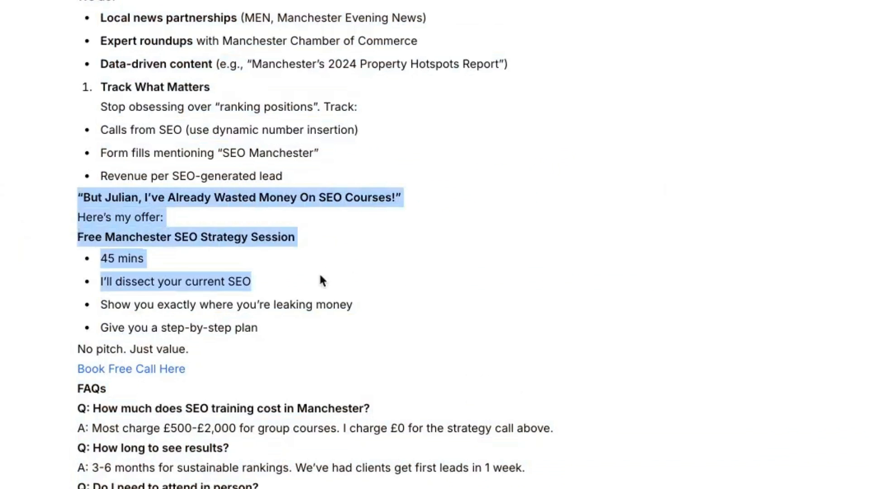
drag(320, 278, 263, 486)
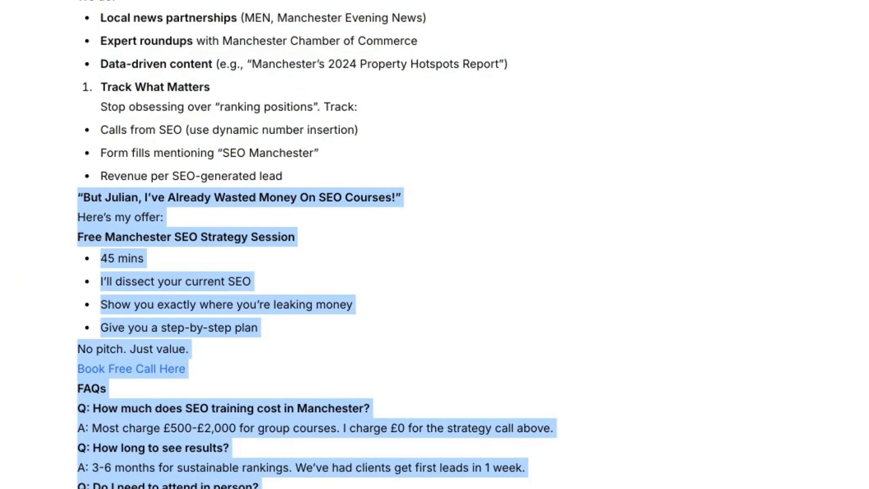
click(263, 486)
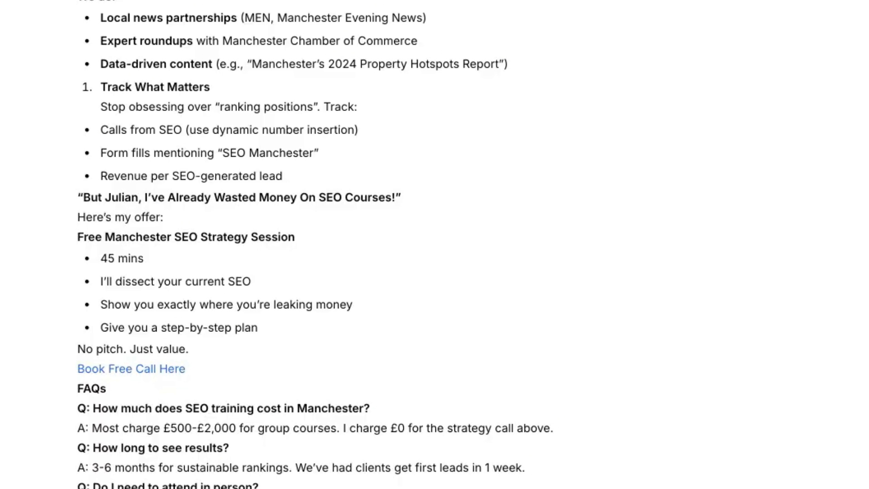
drag(104, 170, 510, 330)
click(510, 330)
scroll(291, 448, up, 1)
scroll(290, 441, up, 2)
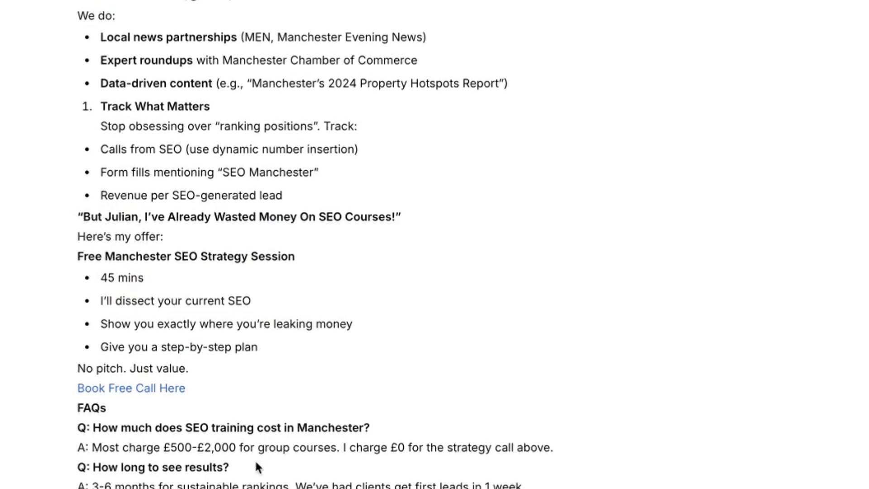
scroll(394, 389, up, 2)
scroll(353, 412, down, 3)
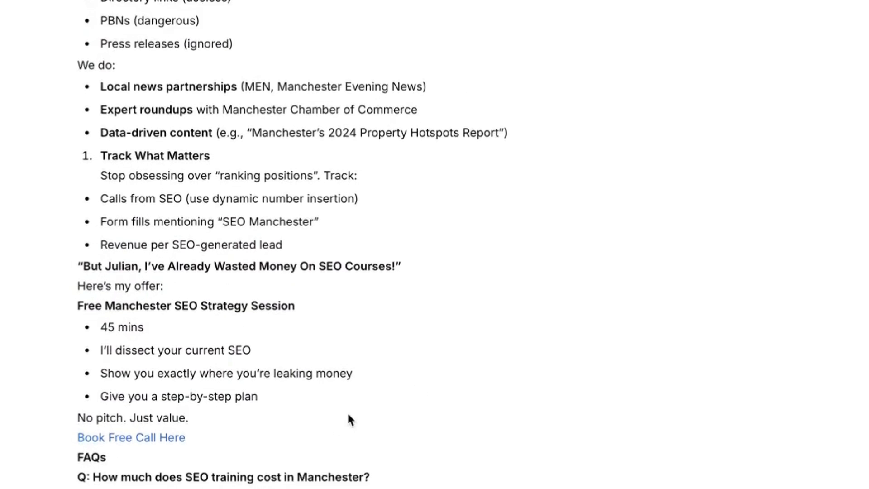
scroll(187, 152, up, 1)
Step: Examine the article's "We do" list, highlighting the local news partnerships and Manchester Chamber of Commerce points
drag(97, 50, 408, 46)
click(154, 46)
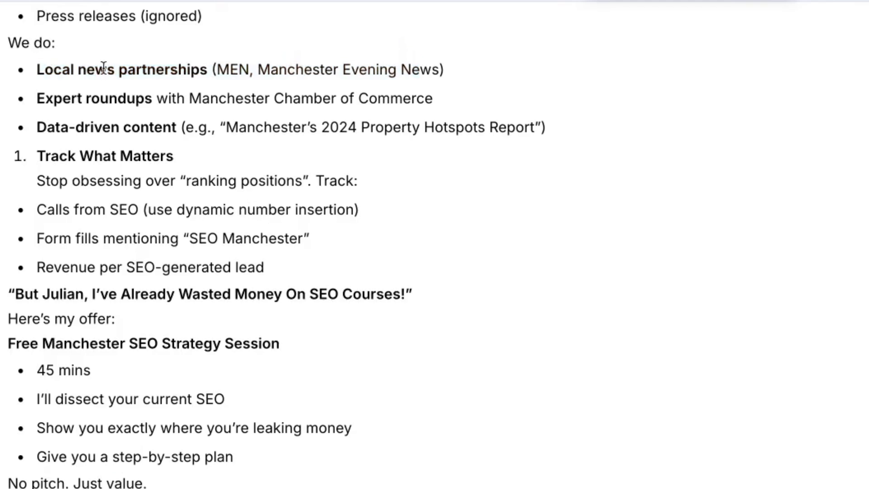
scroll(19, 71, up, 2)
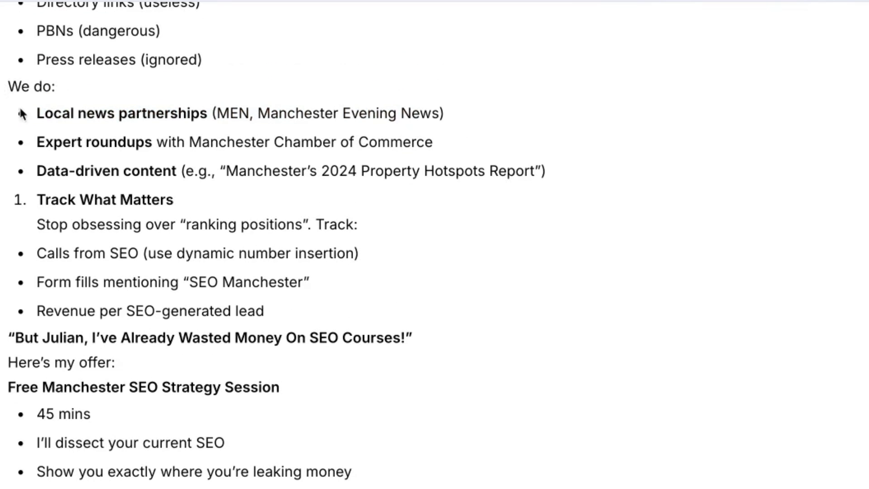
drag(36, 114, 429, 132)
click(280, 154)
drag(189, 141, 453, 146)
drag(8, 87, 581, 394)
click(575, 394)
Step: Highlight the Free Manchester SEO Strategy Session offer and check the page behind its booking link
scroll(172, 411, down, 2)
drag(8, 320, 396, 456)
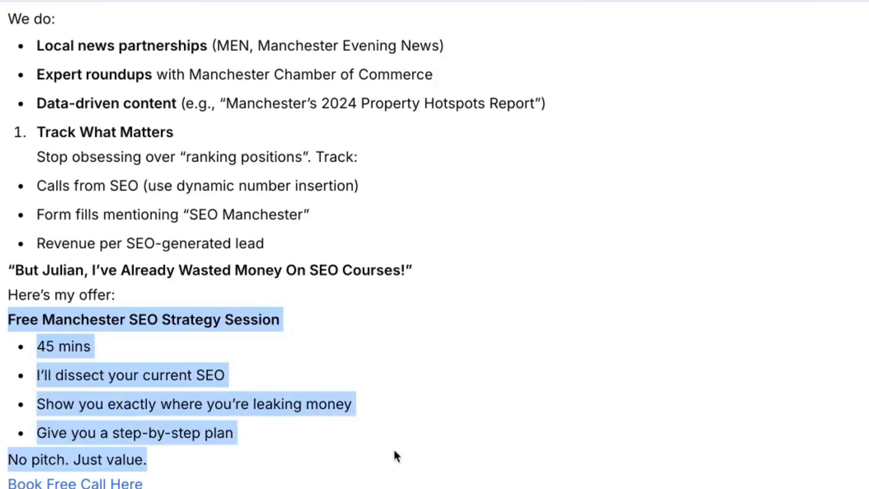
click(142, 394)
scroll(93, 351, down, 4)
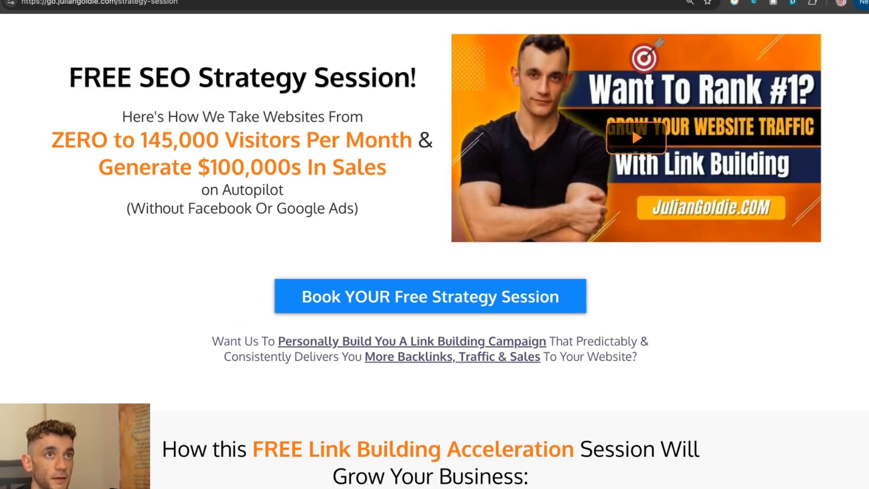
click(756, 1)
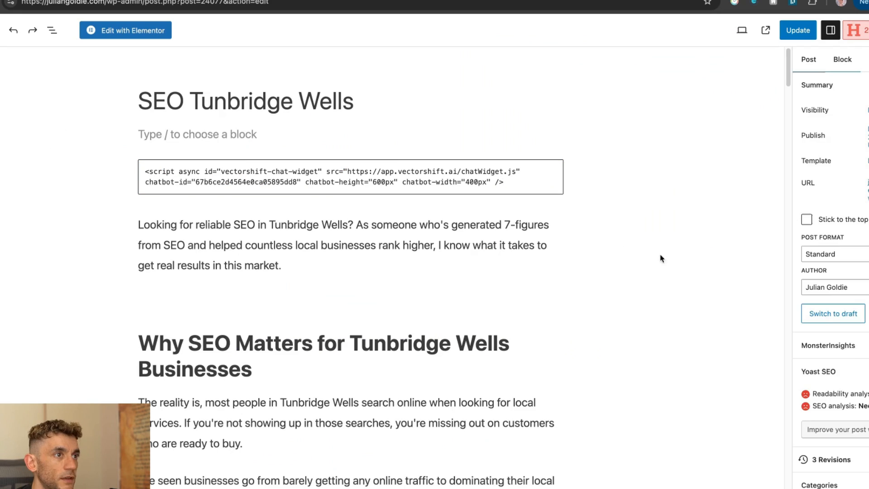
Step: Clear the VectorShift embed code from the SEO Tunbridge Wells post and delete its custom HTML block and the empty paragraph
click(310, 172)
key(ctrl+a)
key(BackSpace)
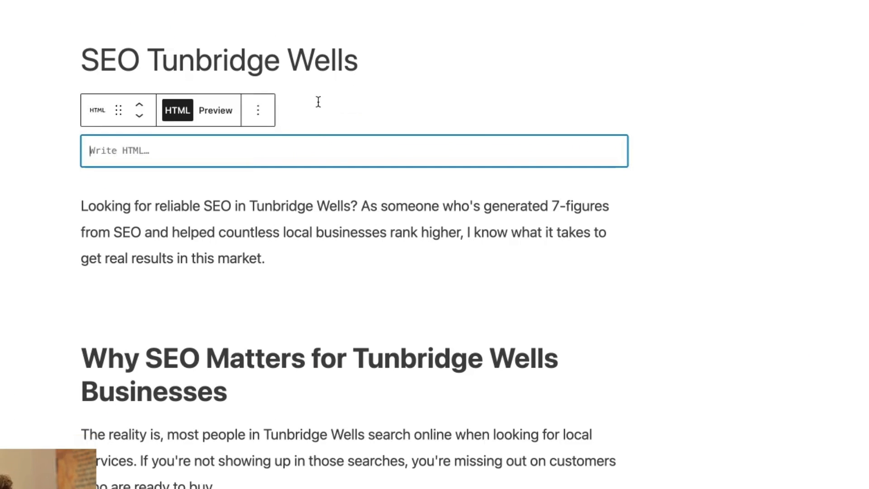
click(258, 110)
click(291, 403)
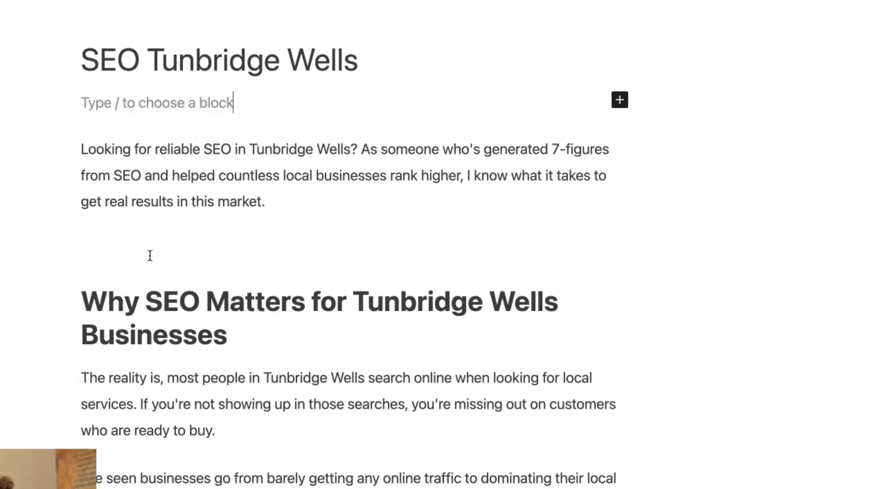
click(150, 256)
key(BackSpace)
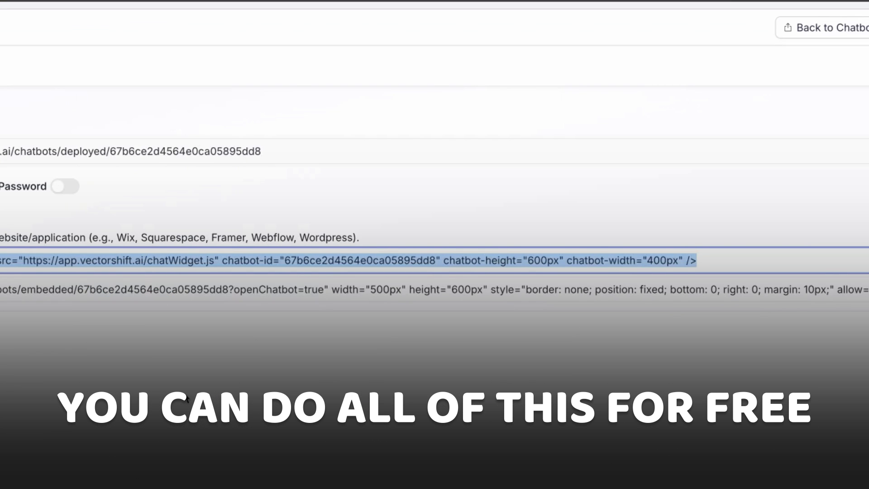
Step: Try password protection on the deployed DeepSeek Agent chatbot, switch it off again, and highlight the option's label
click(184, 443)
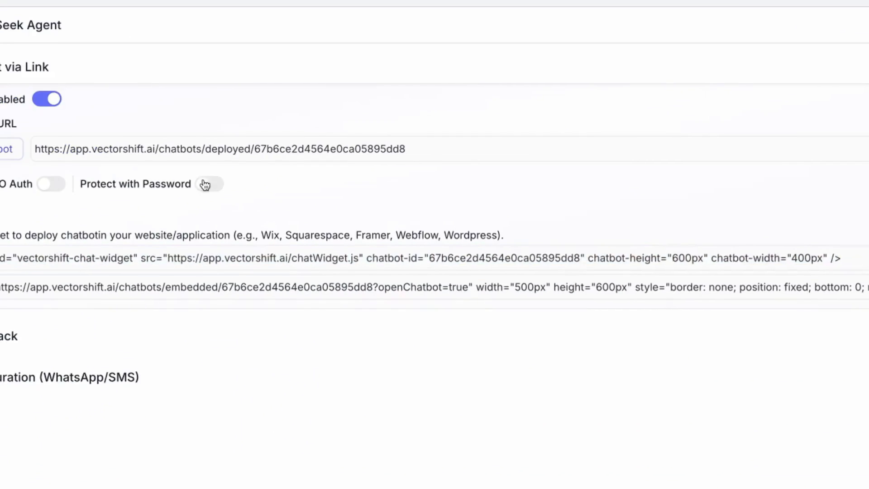
click(64, 186)
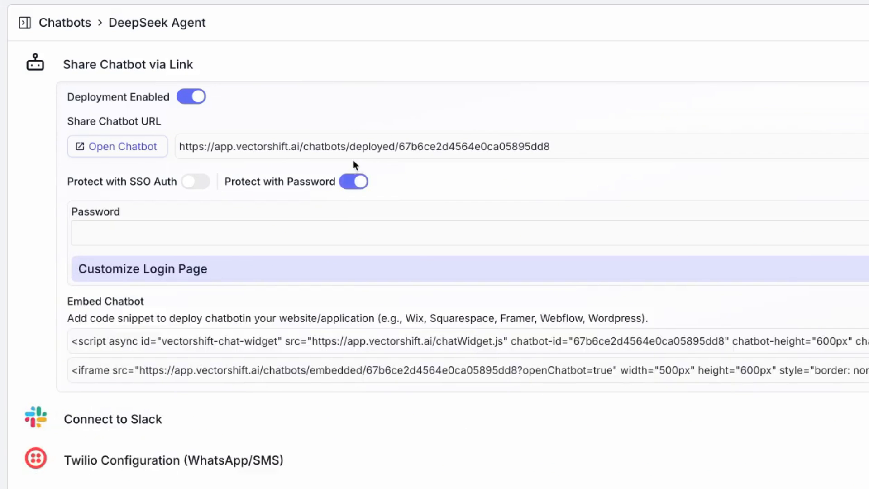
click(363, 182)
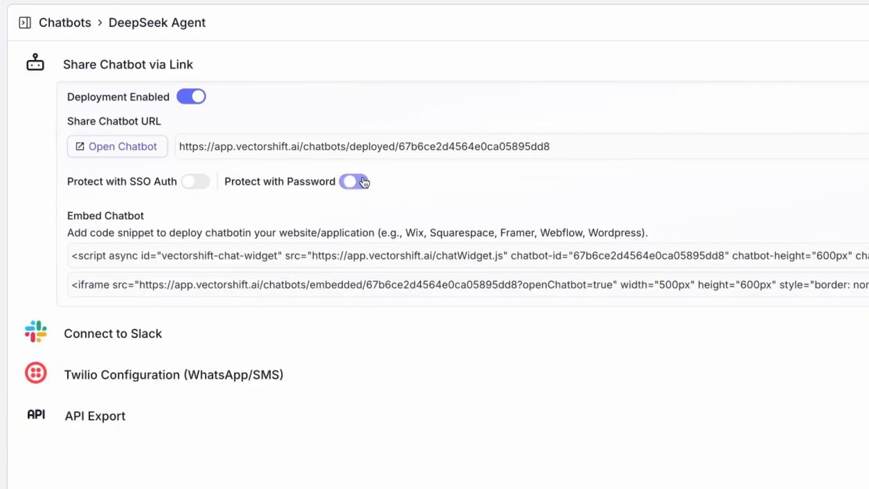
triple_click(249, 150)
click(227, 182)
drag(227, 182, 332, 179)
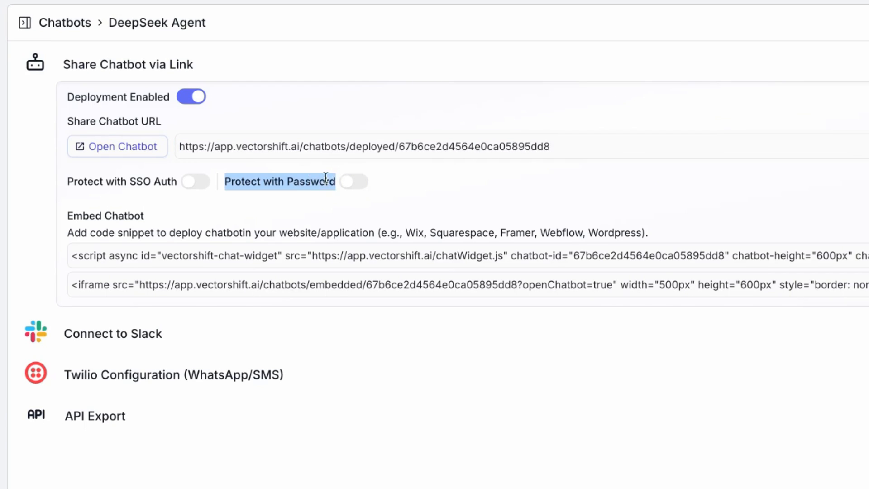
click(444, 156)
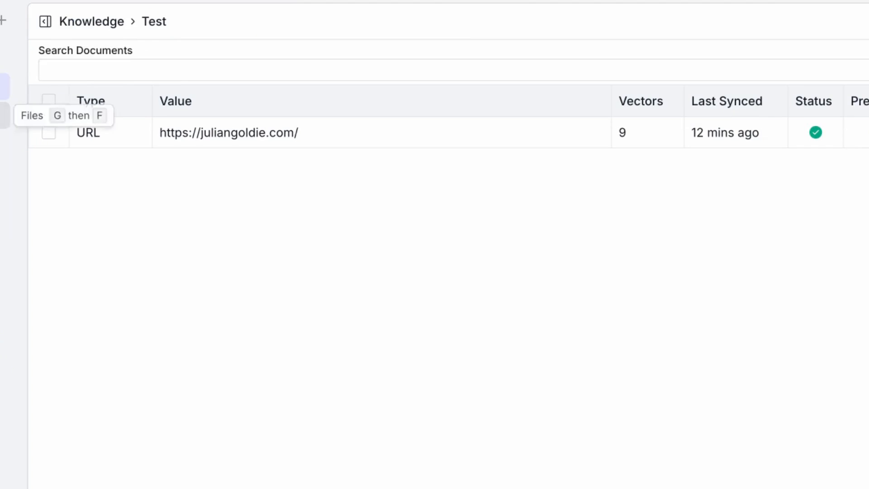
Step: Return to the DeepSeek content creator pipeline and look over its node layout and the available Integrations nodes
click(4, 58)
click(142, 86)
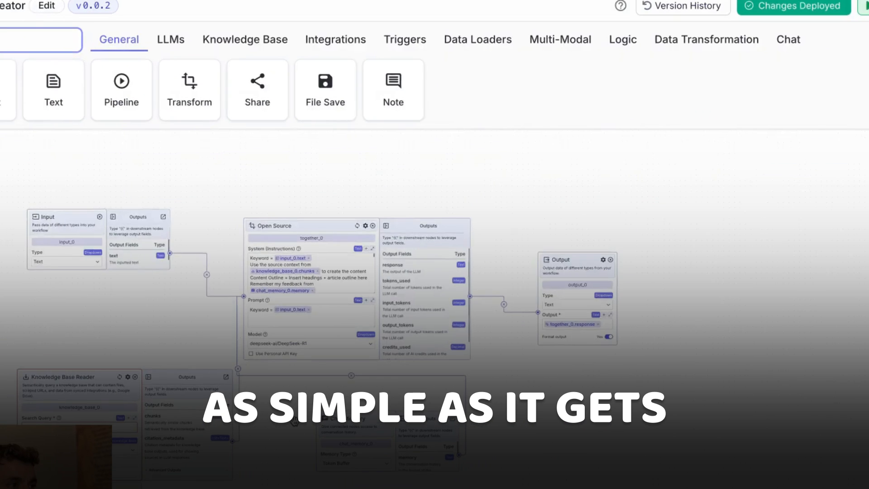
scroll(649, 384, up, 3)
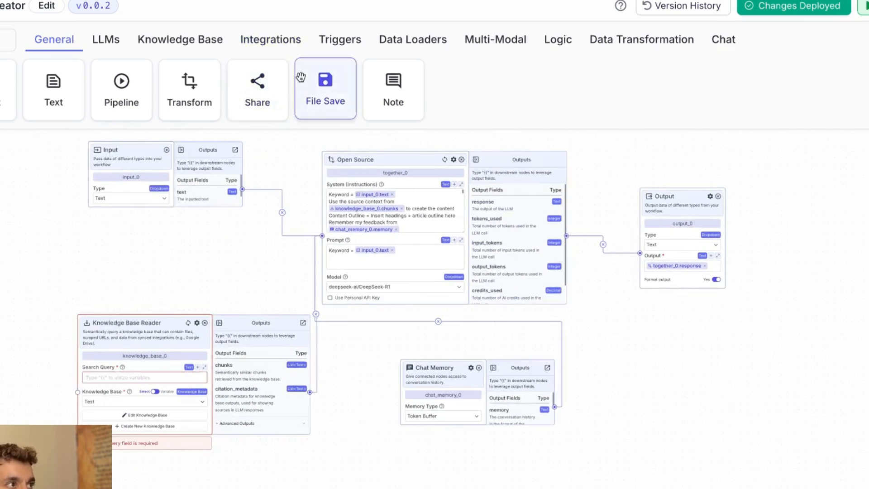
scroll(126, 270, up, 1)
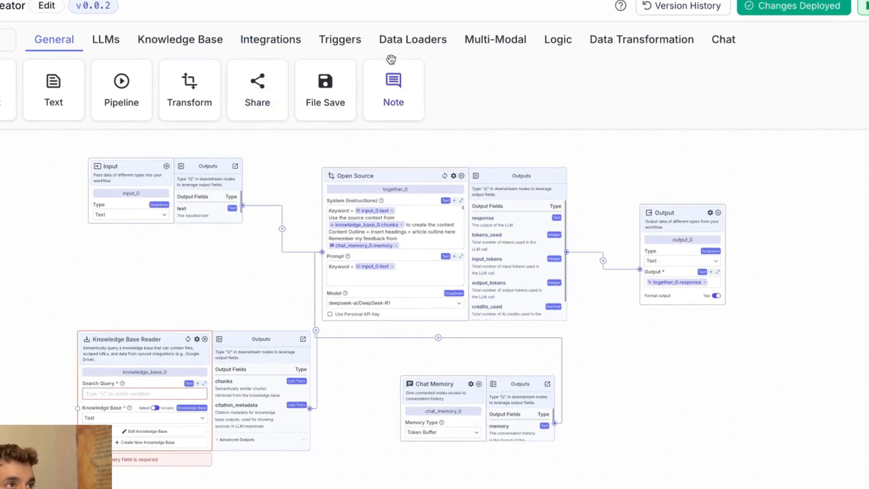
click(245, 40)
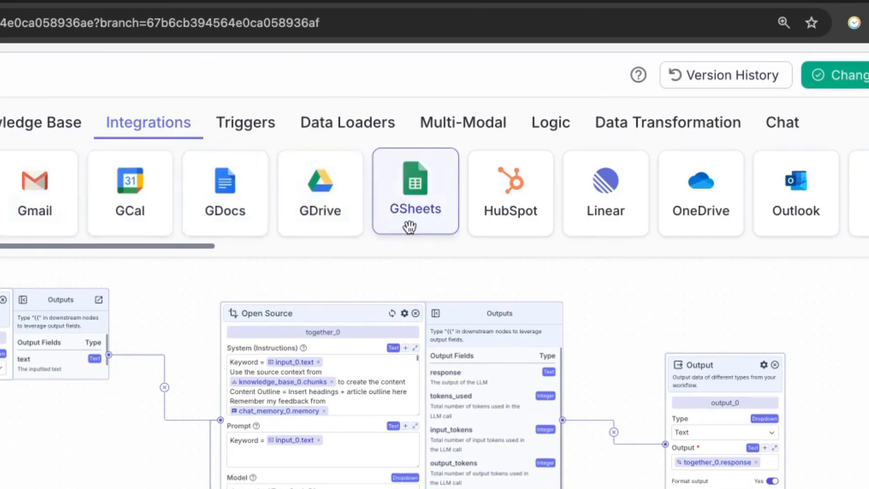
drag(202, 246, 868, 293)
scroll(395, 219, right, 10)
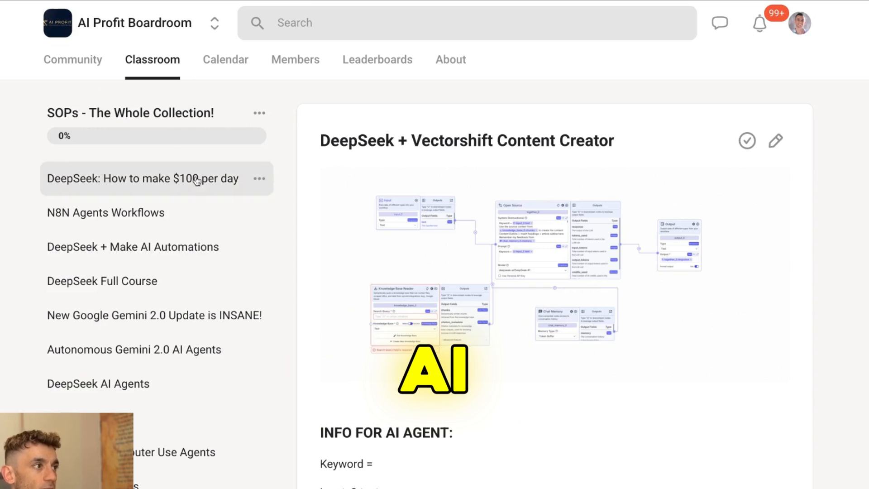
Step: View the SOP lessons on making $100 per day with DeepSeek, N8N Agents Workflows, and DeepSeek + Make AI Automations
click(161, 183)
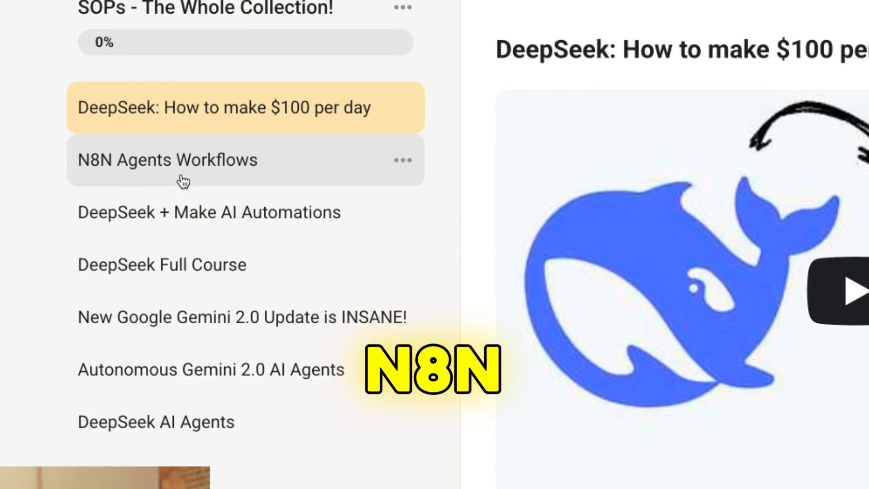
click(115, 222)
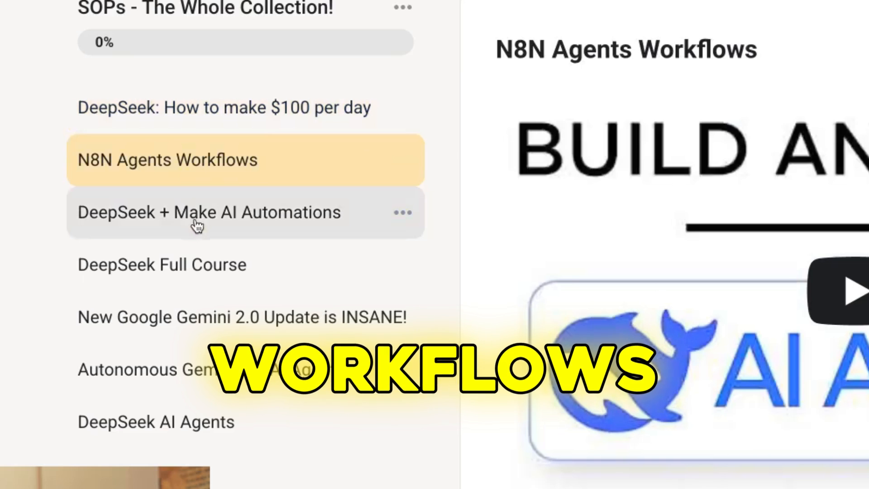
click(197, 226)
click(181, 253)
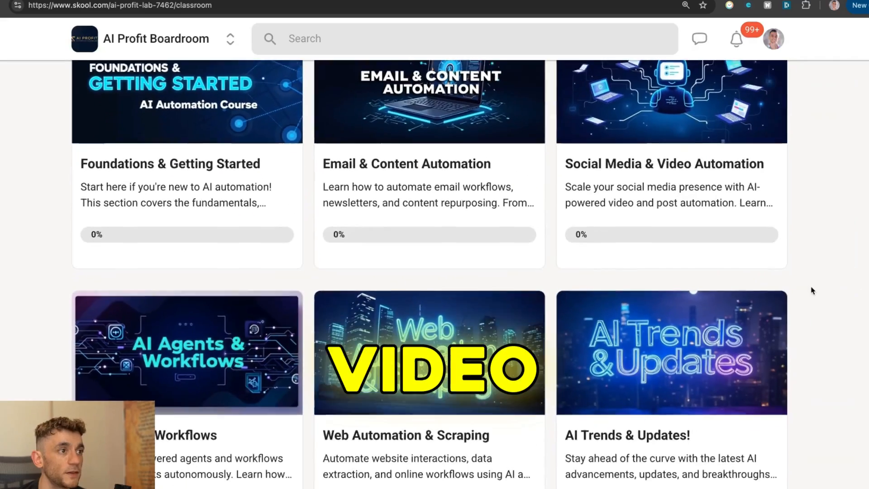
Step: Browse the AI Profit Boardroom course categories and the community feed with its pinned welcome post
scroll(815, 307, down, 4)
scroll(815, 325, down, 15)
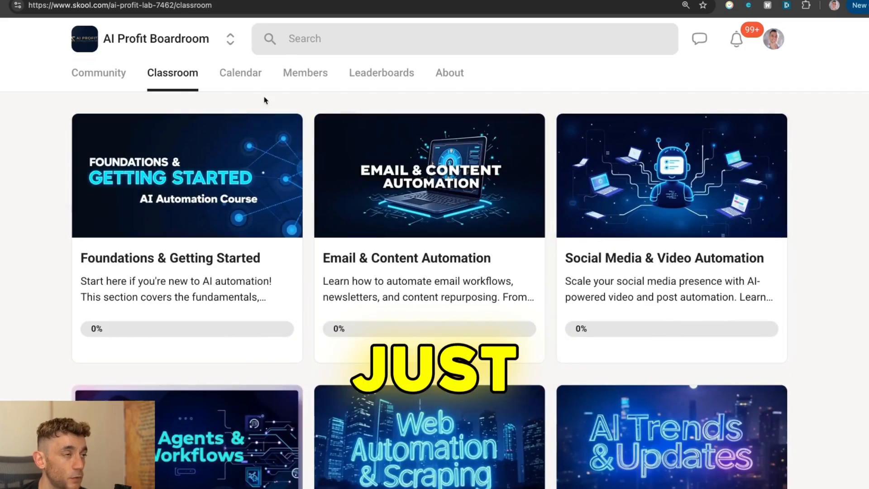
click(94, 79)
scroll(826, 392, down, 10)
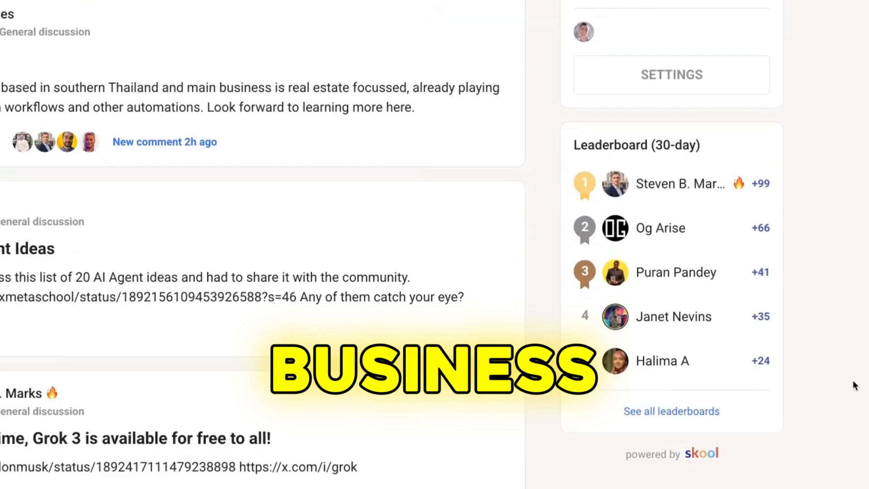
scroll(854, 384, down, 10)
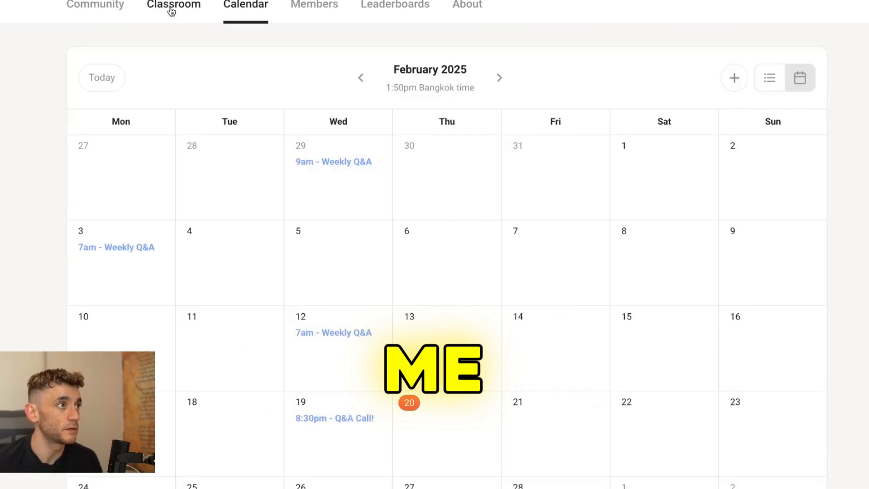
Step: Go from the calendar back to the classroom and look over the courses, including the Q&A Call Recordings
click(171, 11)
scroll(819, 309, down, 10)
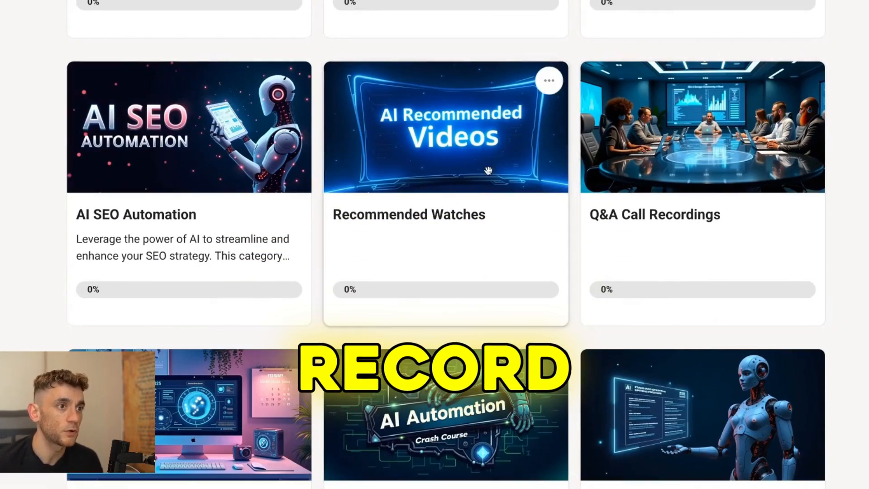
scroll(626, 220, up, 10)
scroll(626, 219, up, 1)
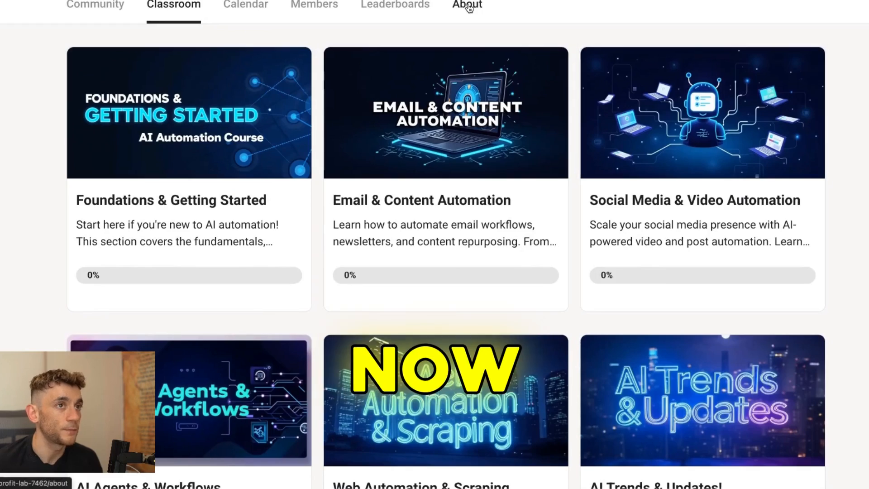
Step: Examine the AI Profit Boardroom's About page, including its price, member benefits, guarantee and sign-up offer
click(469, 7)
scroll(867, 336, down, 9)
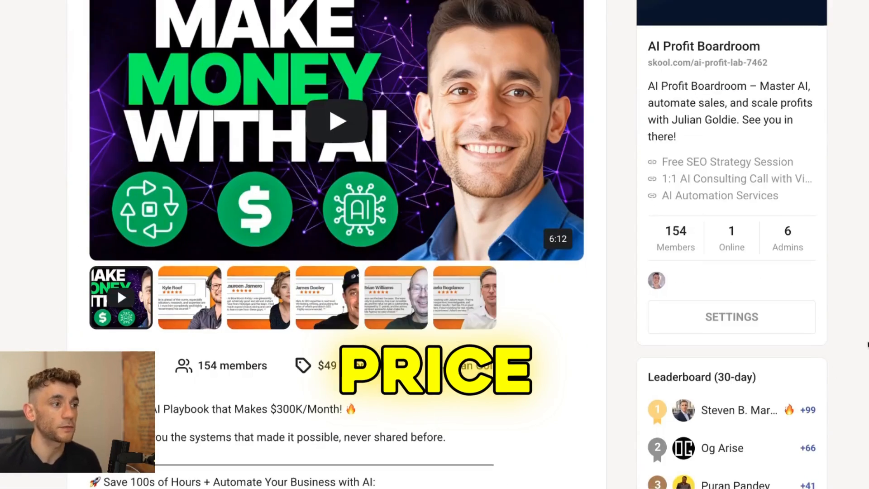
scroll(867, 415, up, 5)
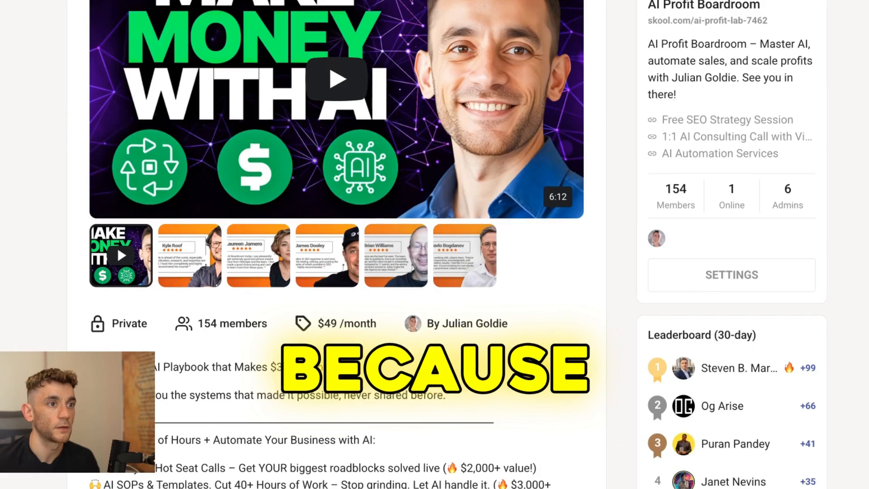
scroll(850, 268, down, 5)
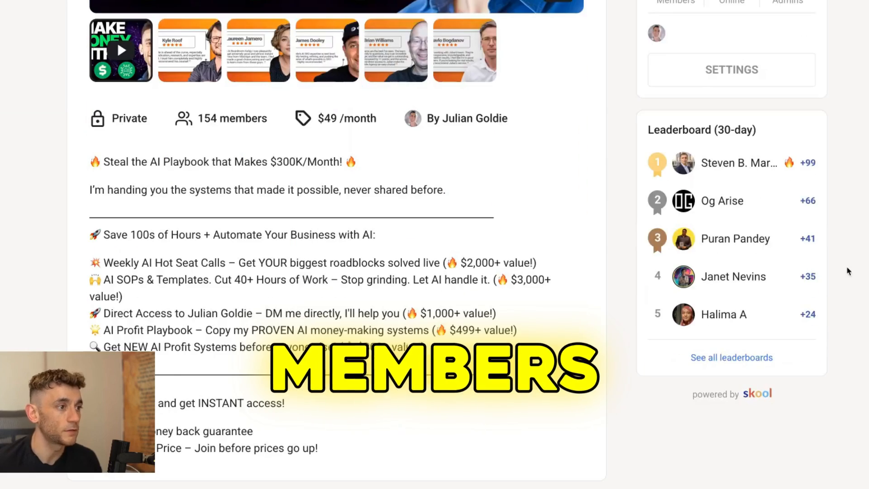
scroll(847, 273, up, 9)
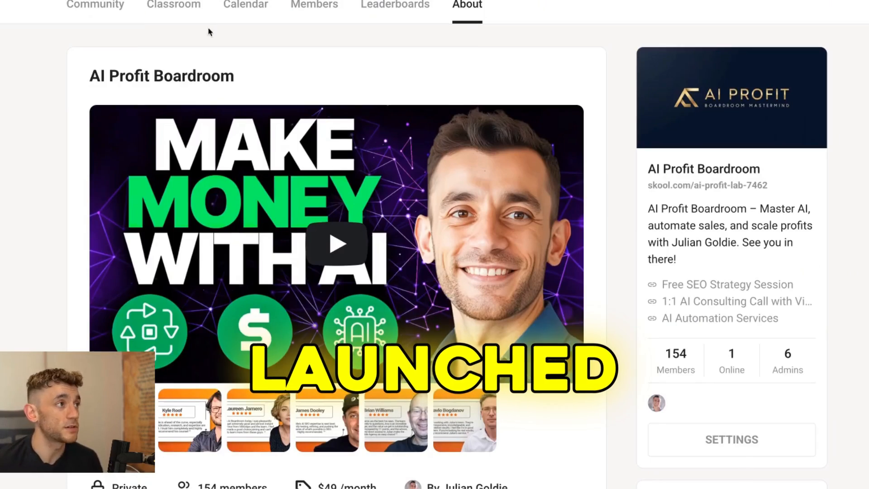
scroll(189, 128, down, 9)
scroll(295, 225, up, 9)
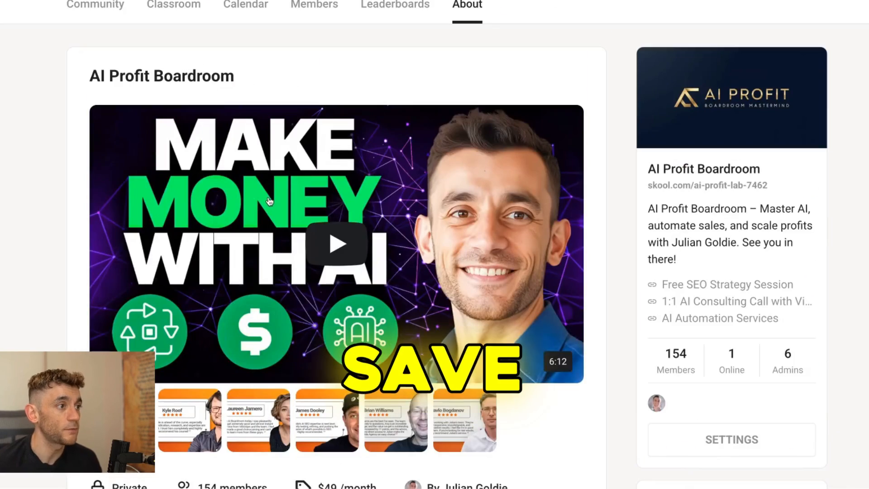
scroll(4, 226, down, 10)
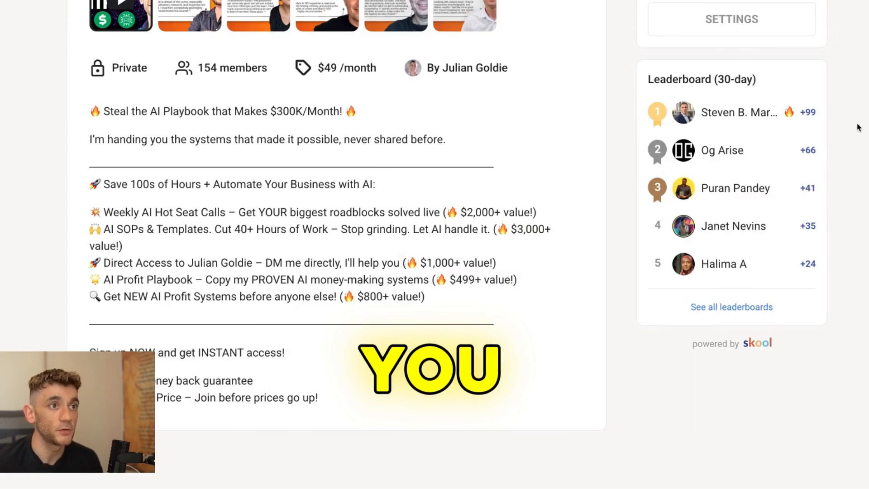
scroll(856, 129, up, 10)
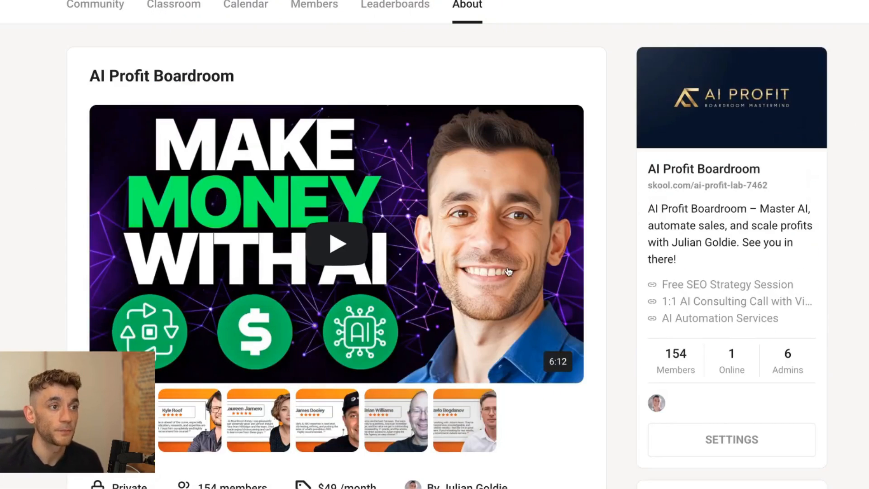
scroll(637, 287, down, 3)
scroll(854, 267, up, 3)
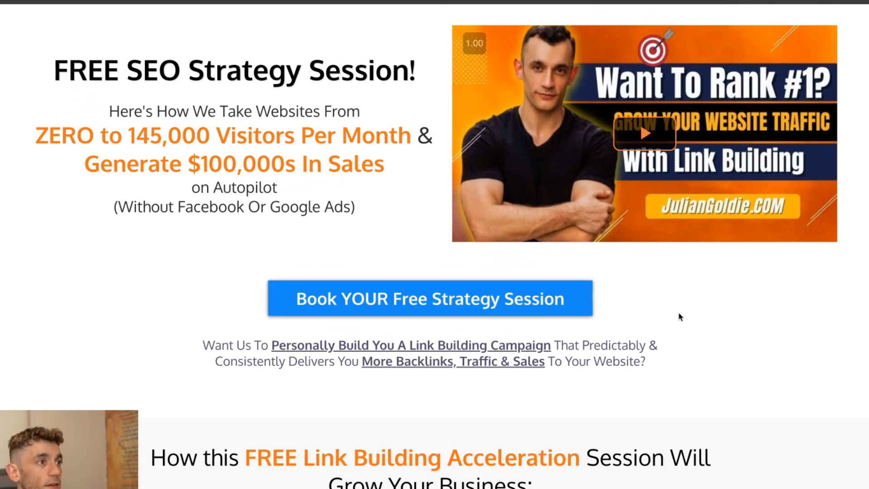
Step: Read through the six benefits of the free link building session on the SEO strategy session page
scroll(680, 337, down, 3)
scroll(686, 397, down, 7)
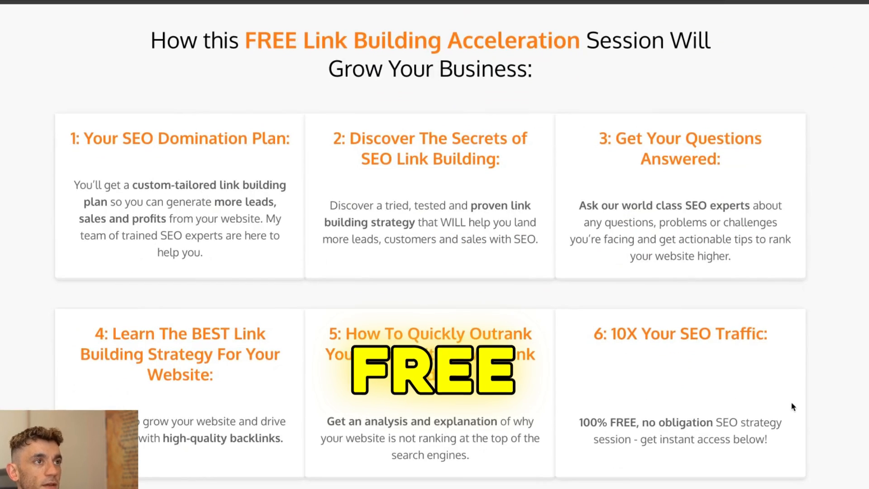
scroll(299, 88, up, 1)
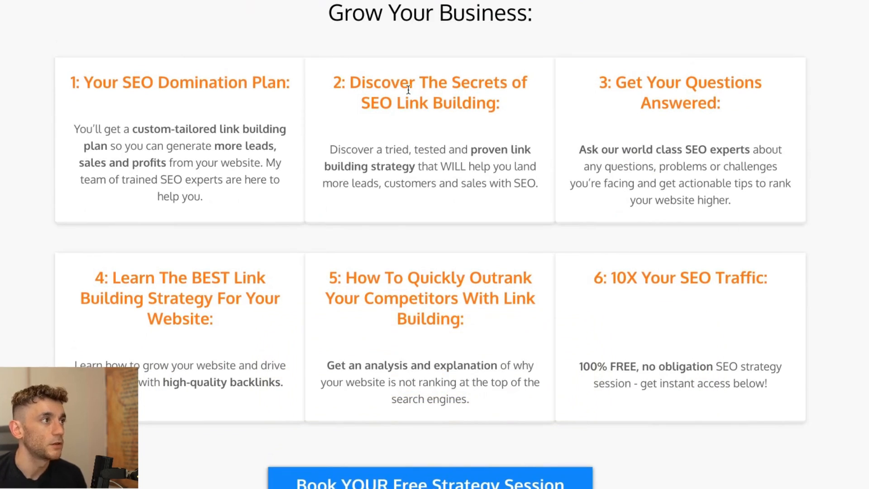